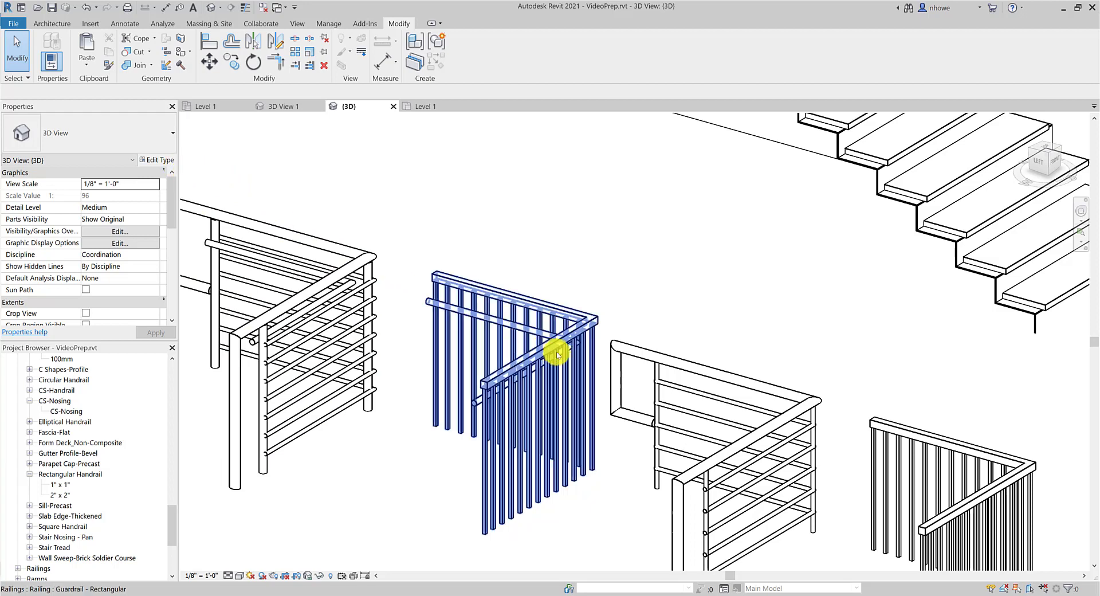
Review the profile options available for the top rail type of the Guardrail - Rectangular railing without changing anything.
left_click(560, 349)
left_click(174, 160)
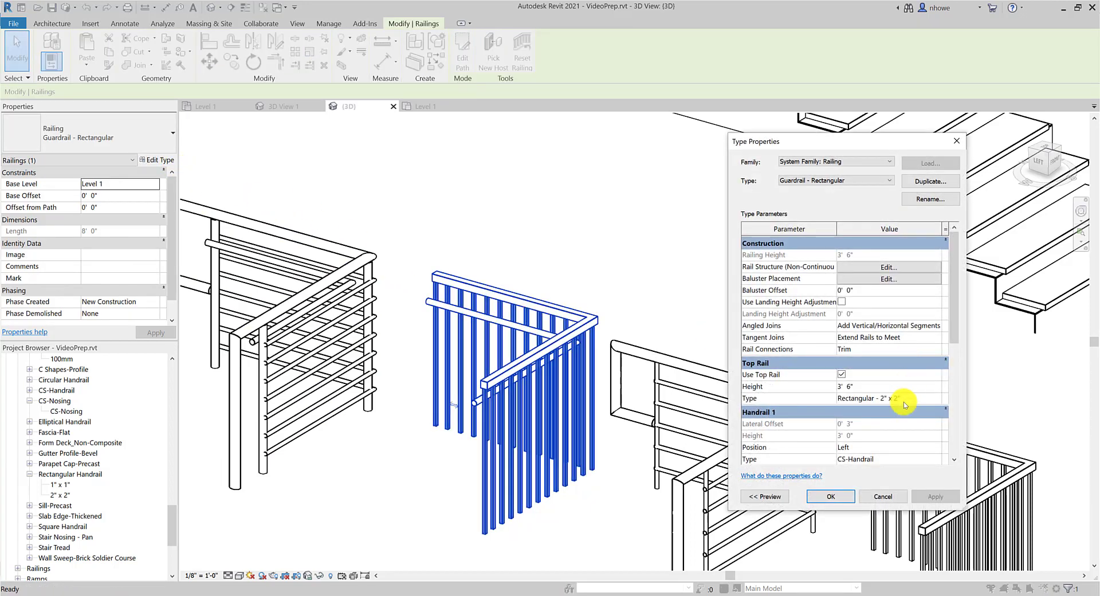
left_click(908, 398)
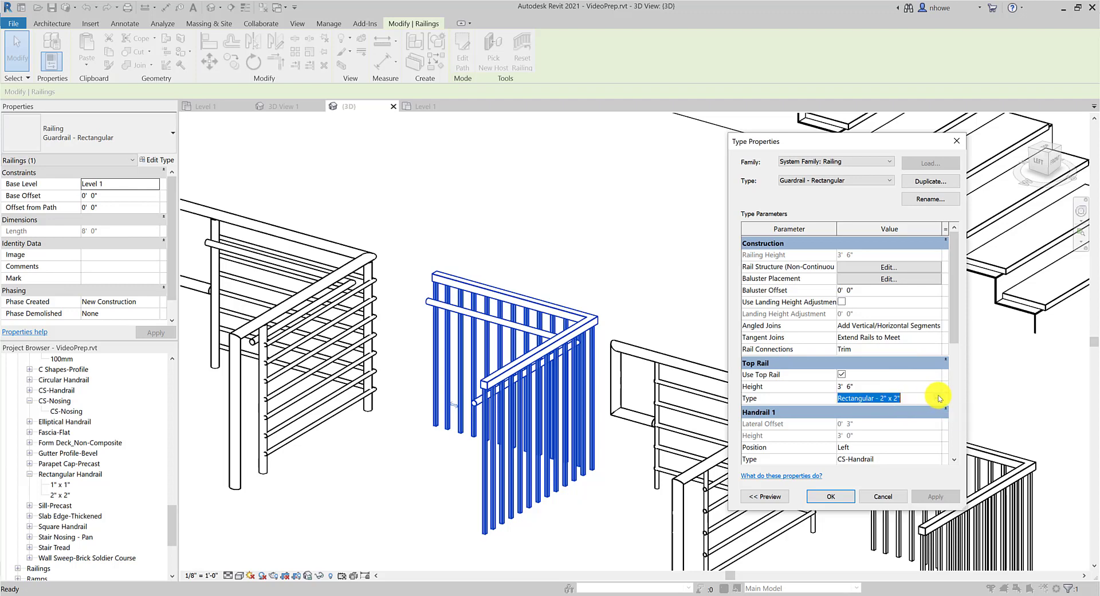
left_click(940, 399)
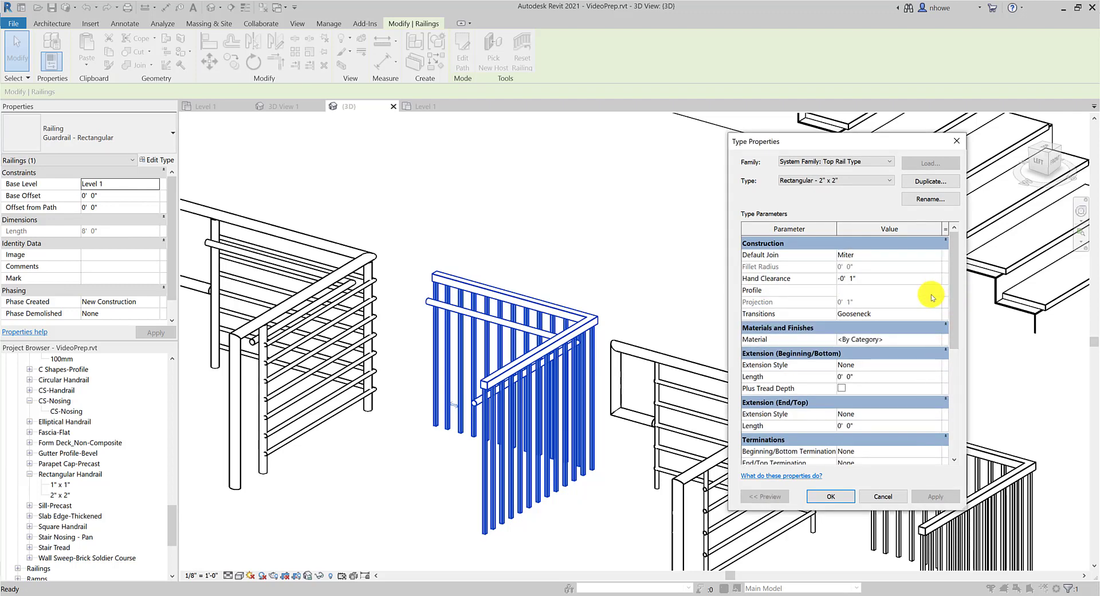
left_click(931, 290)
left_click(936, 290)
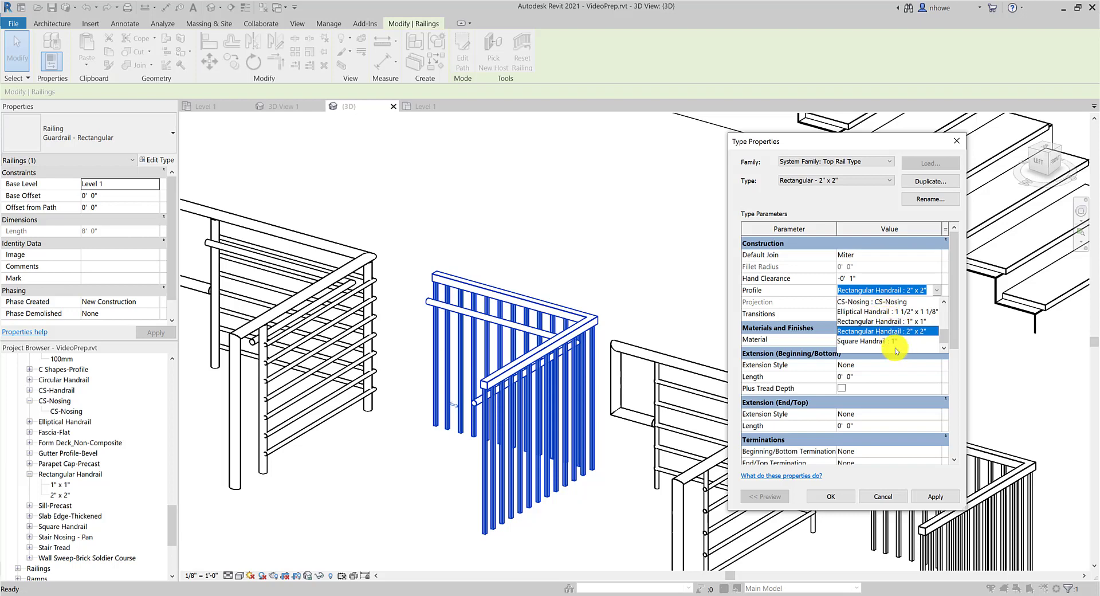
left_click(889, 497)
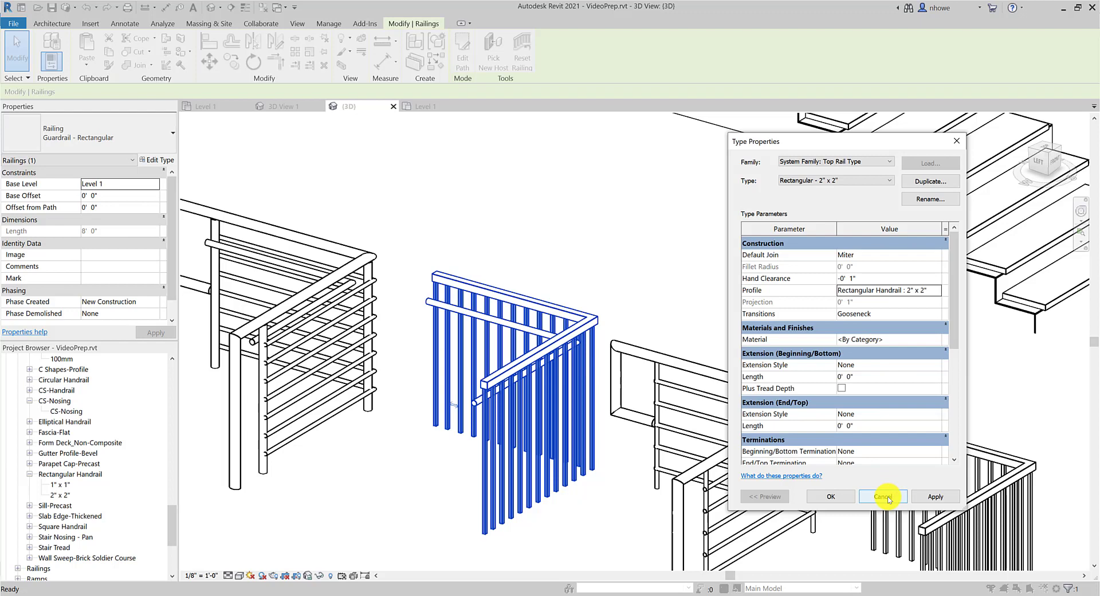
left_click(888, 498)
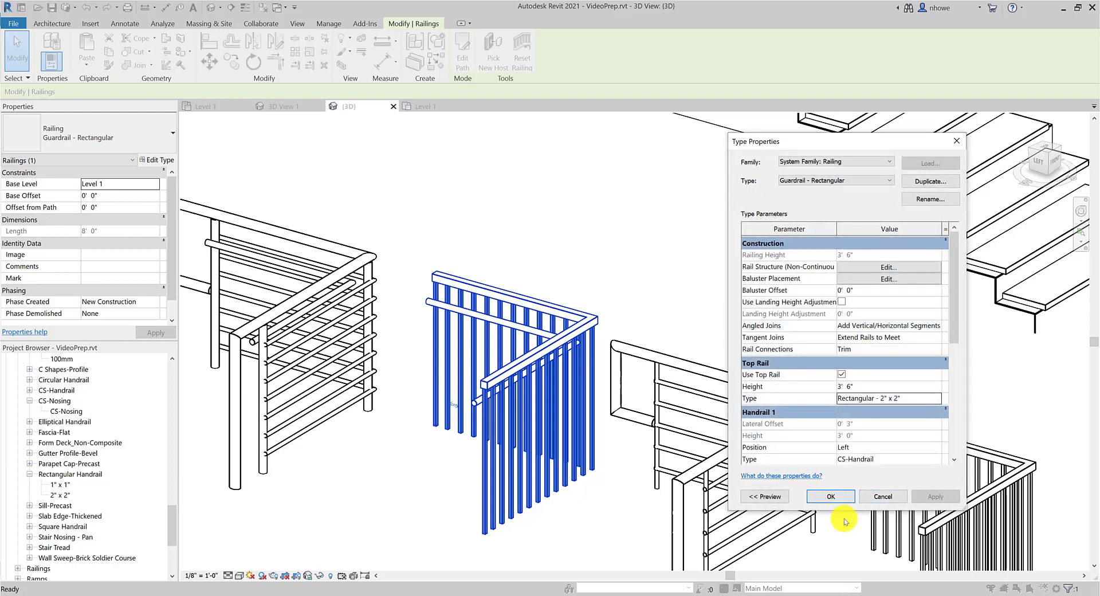
left_click(880, 496)
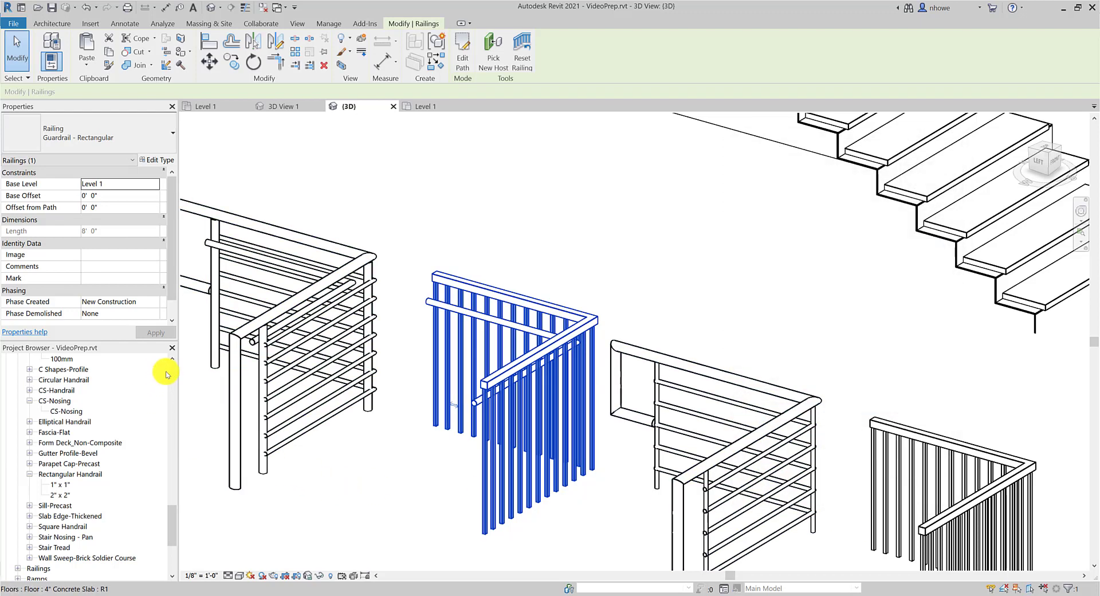
Delete the CS-Handrail and CS-Nosing profile families from the project.
mouse_move(174, 513)
left_mouse_down()
mouse_move(167, 413)
mouse_move(173, 509)
left_mouse_up()
left_click(18, 423)
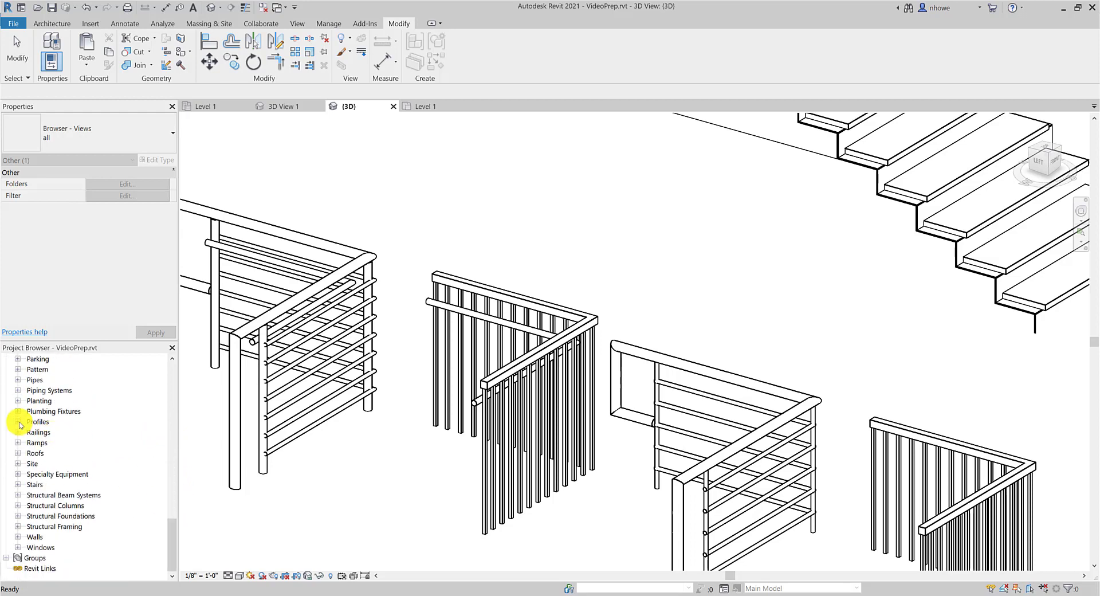
left_click(18, 422)
scroll(69, 423, "up", 2)
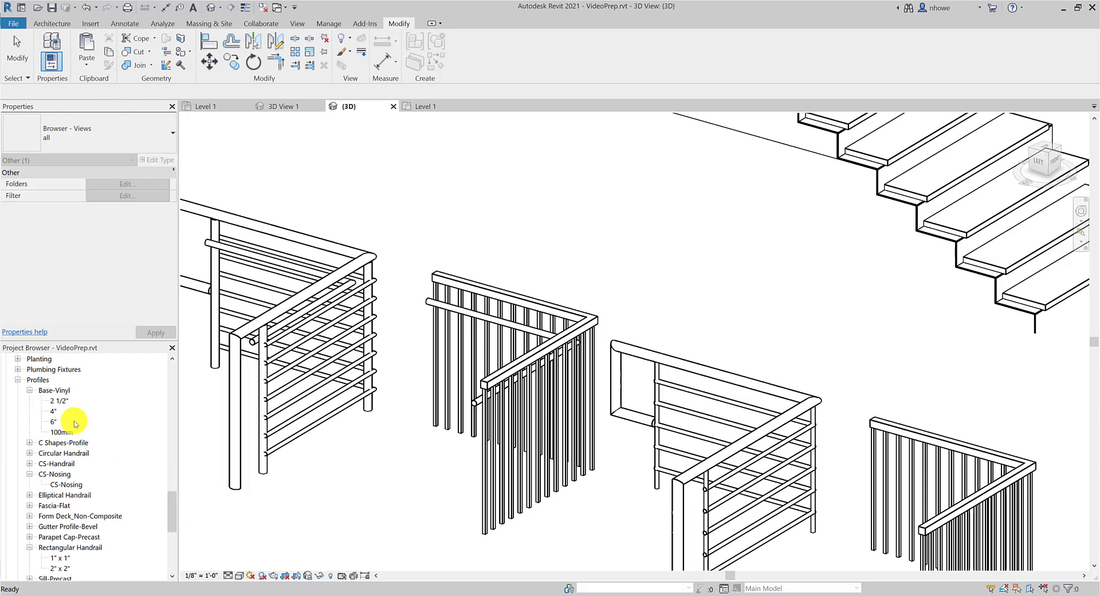
left_click(46, 464)
right_click(51, 462)
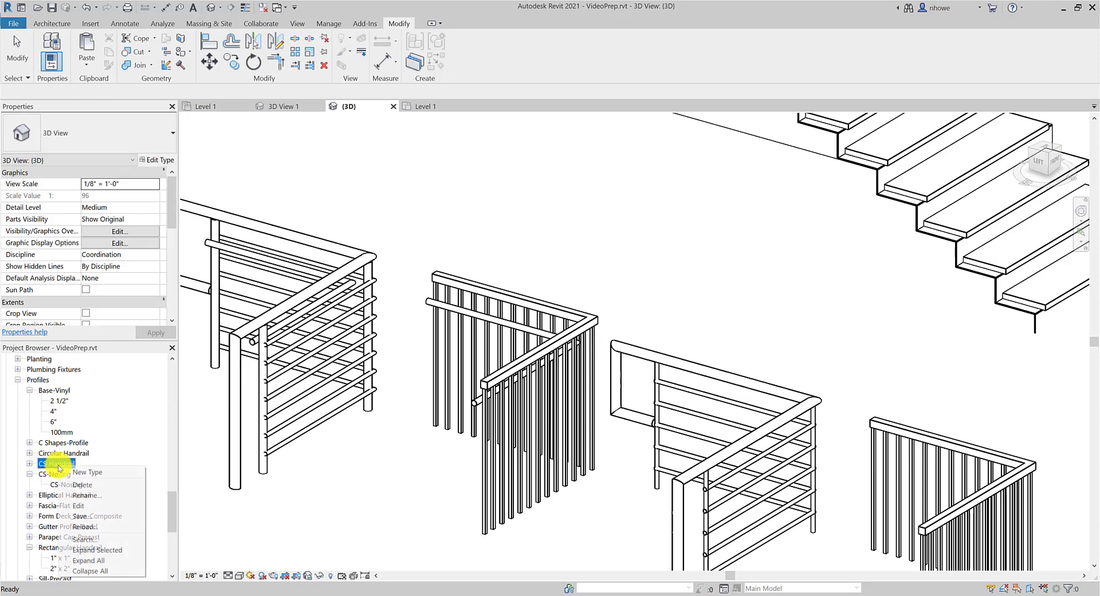
left_click(64, 481)
left_click(52, 463)
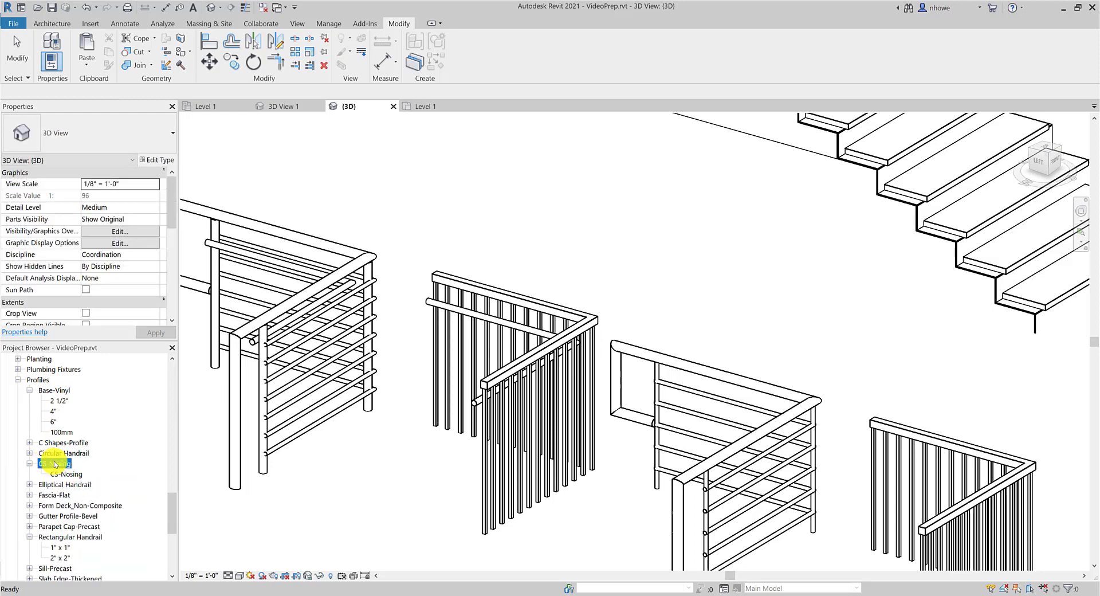
right_click(54, 462)
left_click(75, 481)
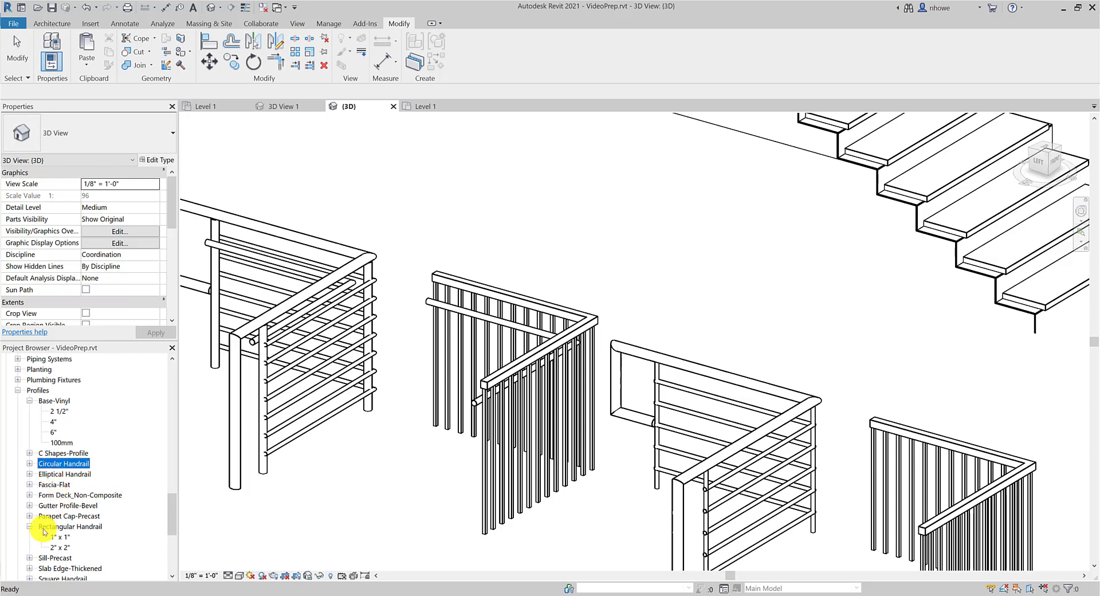
Delete the 1" x 1" type from the Rectangular Handrail profile family.
left_click(44, 527)
left_click(57, 536)
right_click(57, 537)
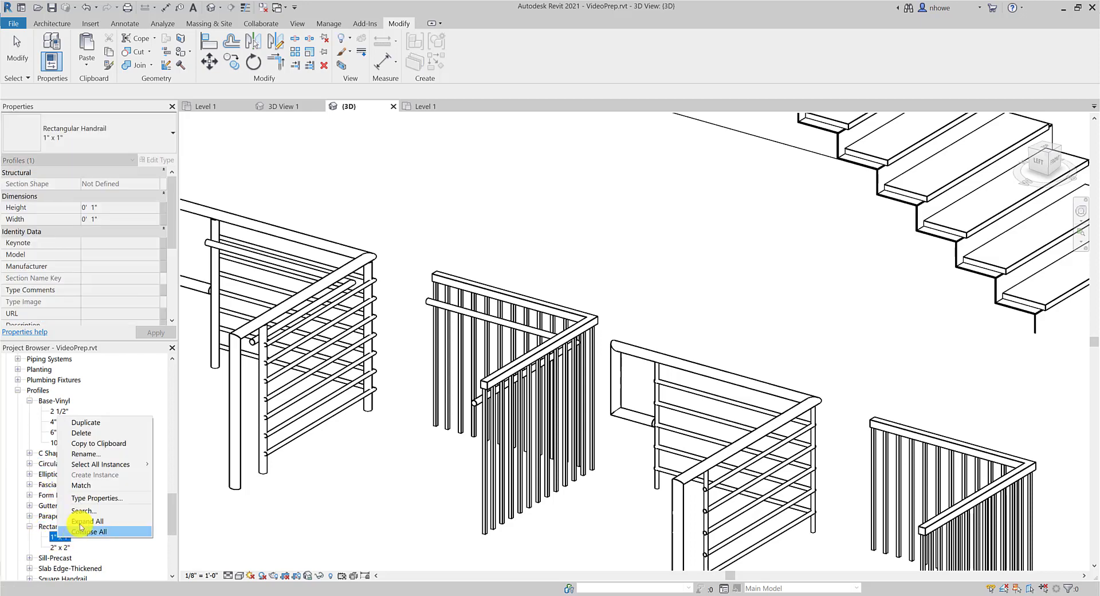
left_click(81, 433)
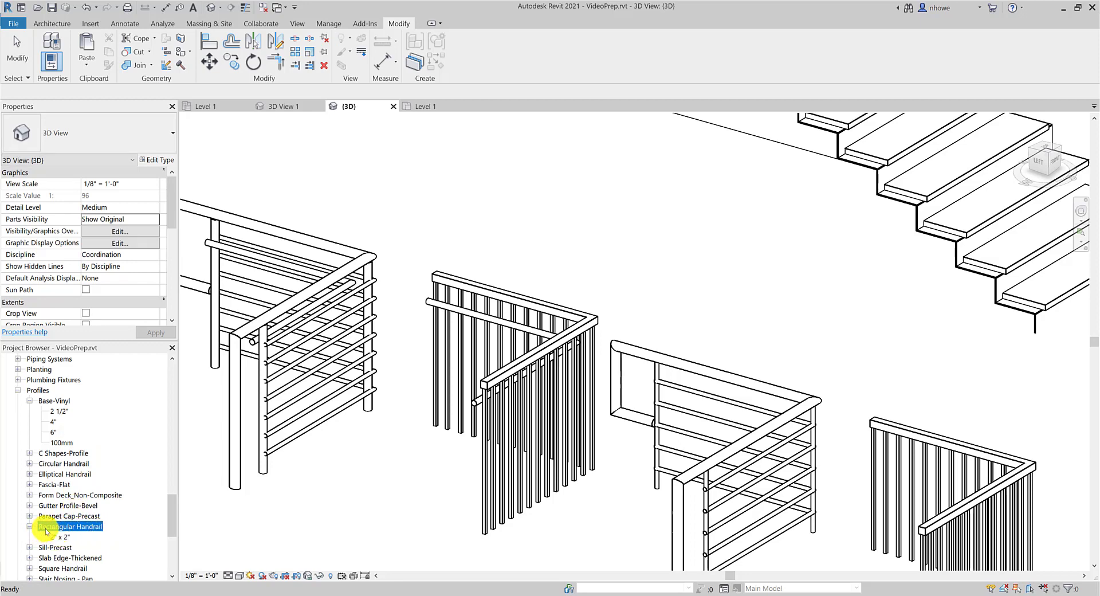
Duplicate the 2" x 2" Rectangular Handrail profile type and name the copy 1" x 2".
left_click(62, 537)
right_click(66, 540)
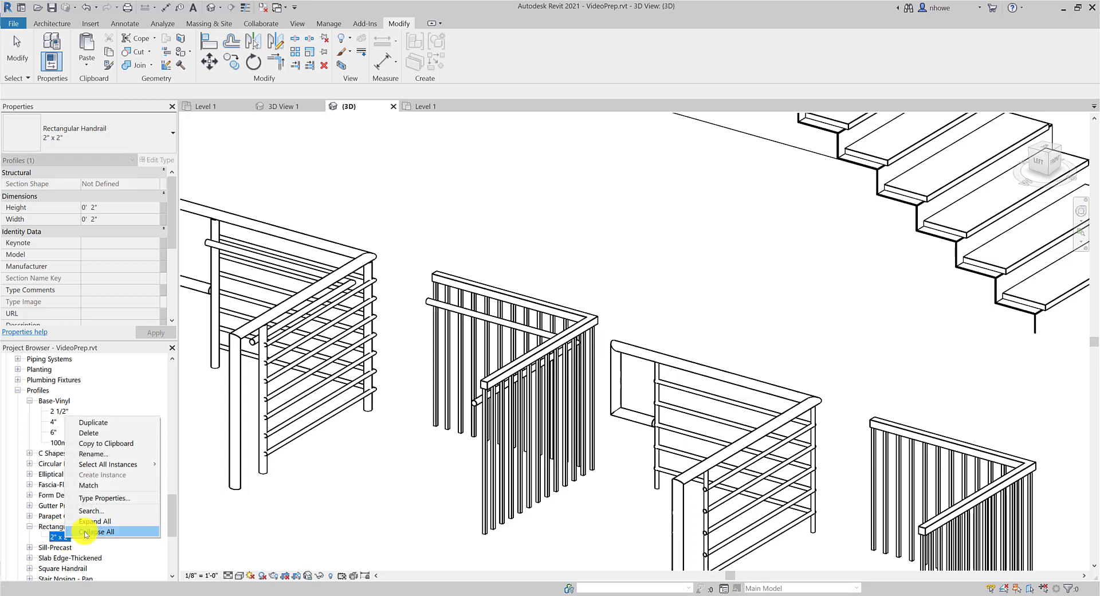
left_click(91, 424)
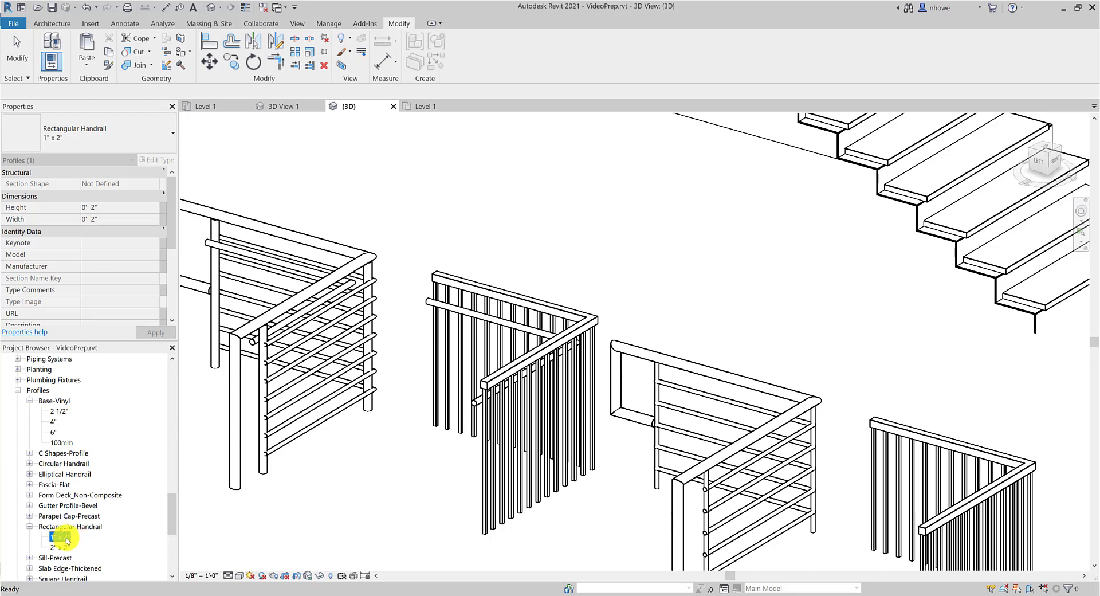
Set the height of the 1" x 2" Rectangular Handrail profile type to 0' 1".
double_click(67, 538)
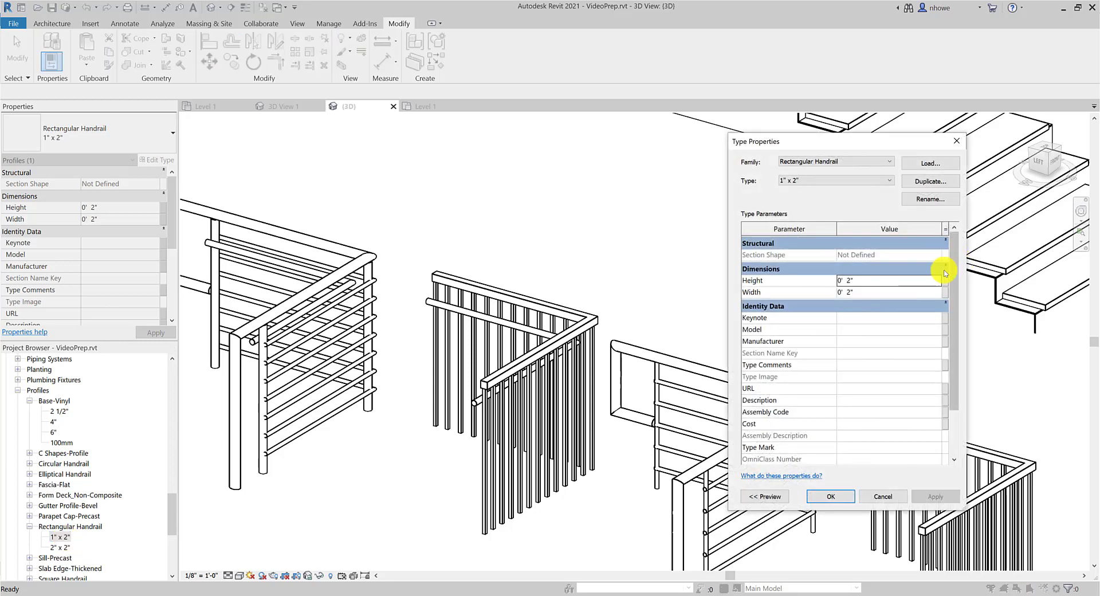
left_click(853, 281)
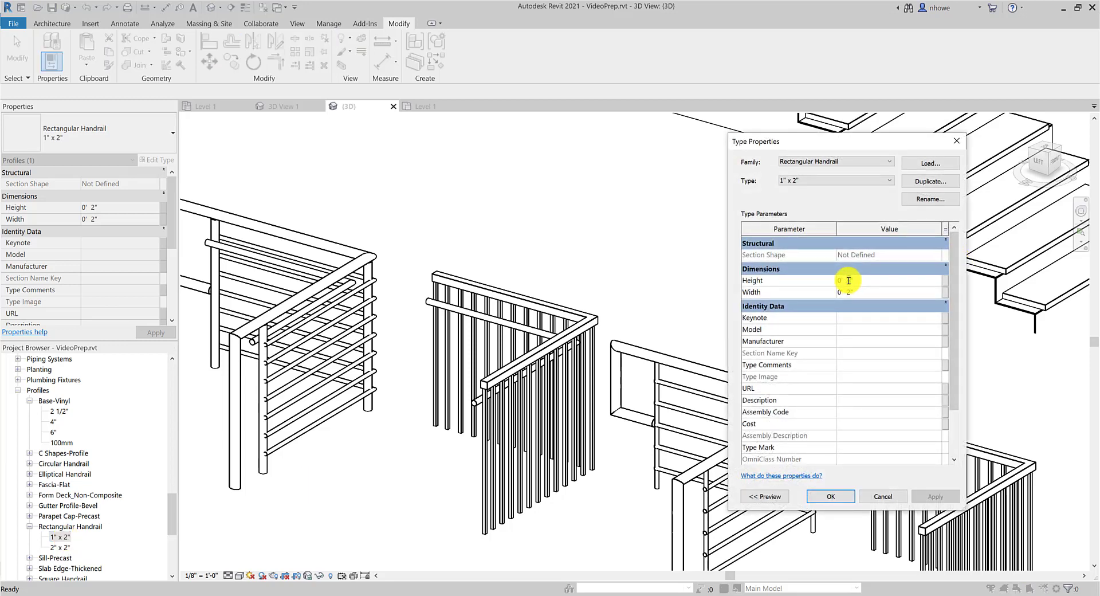
left_click(872, 292)
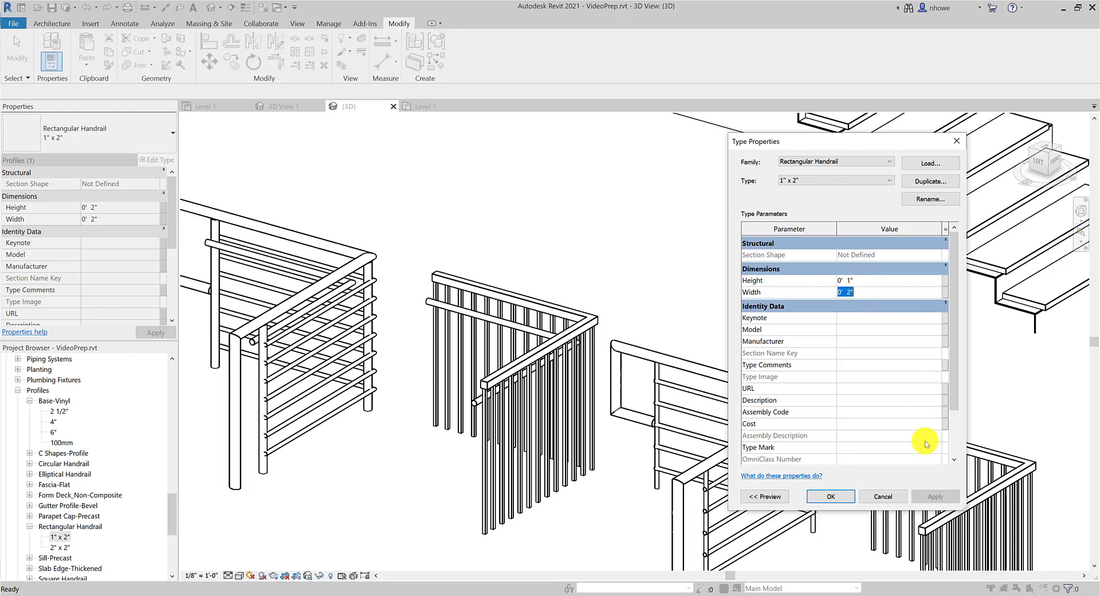
left_click(848, 496)
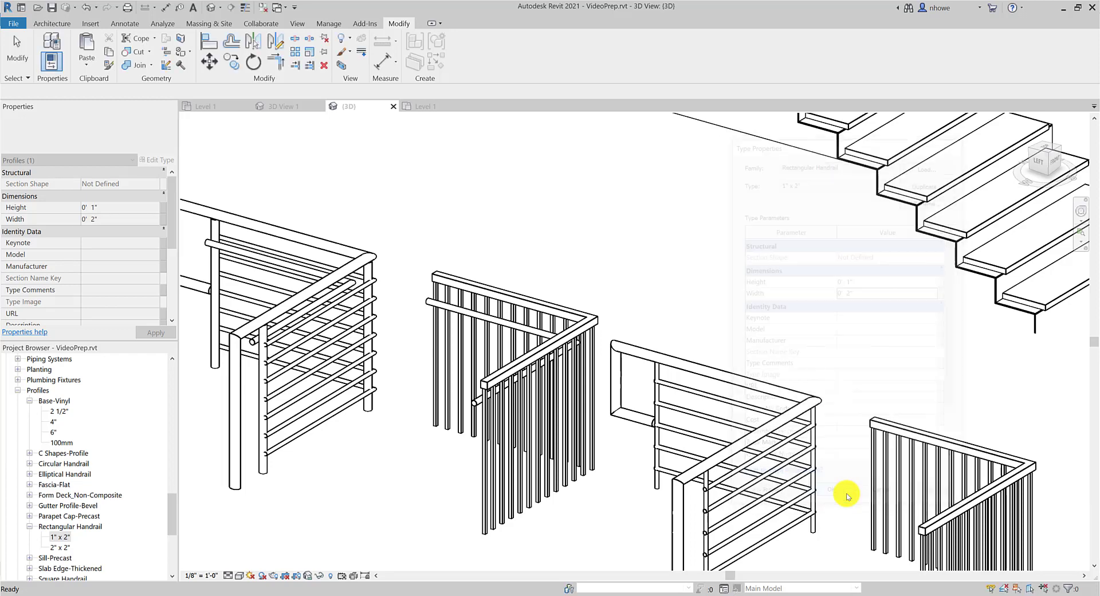
left_click(493, 400)
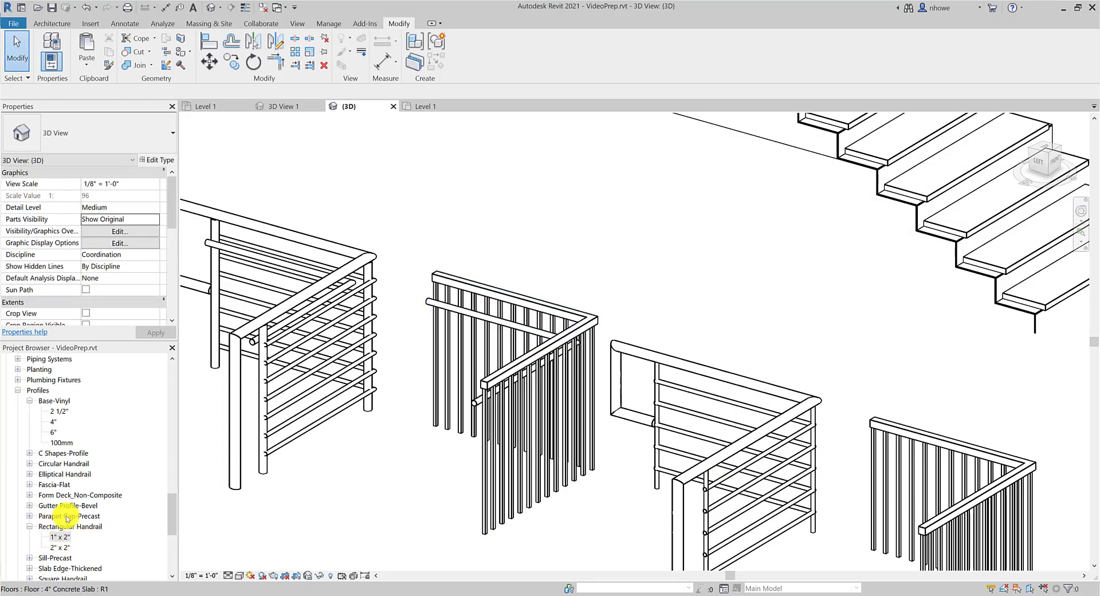
Inspect the types and dimensions of the Circular Handrail and Elliptical Handrail profile families.
scroll(67, 518, "down", 1)
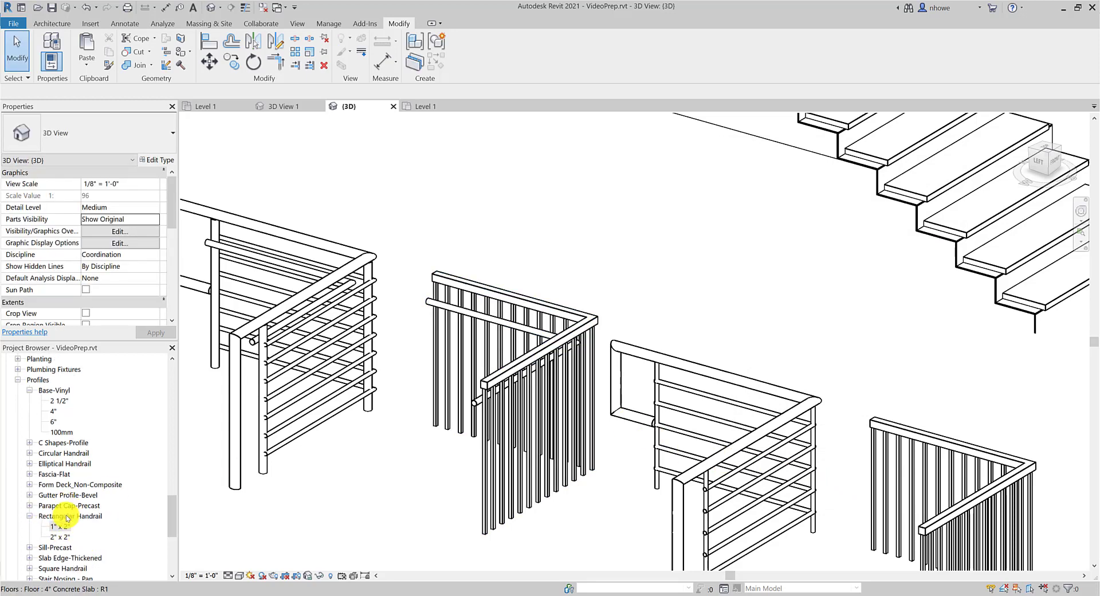
left_click(54, 452)
left_click(30, 453)
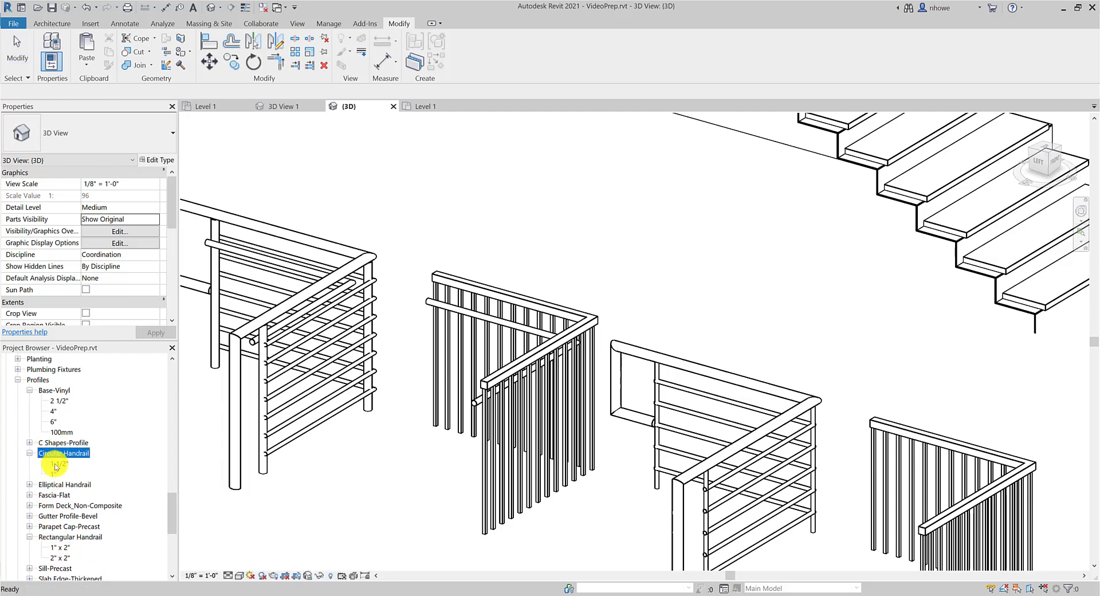
left_click(60, 464)
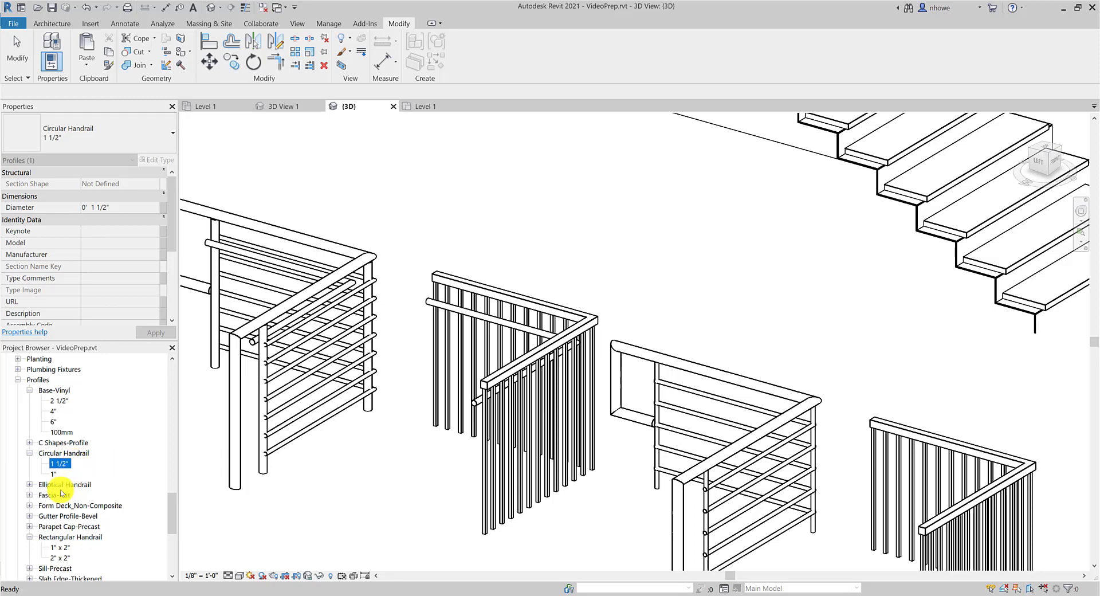
double_click(63, 485)
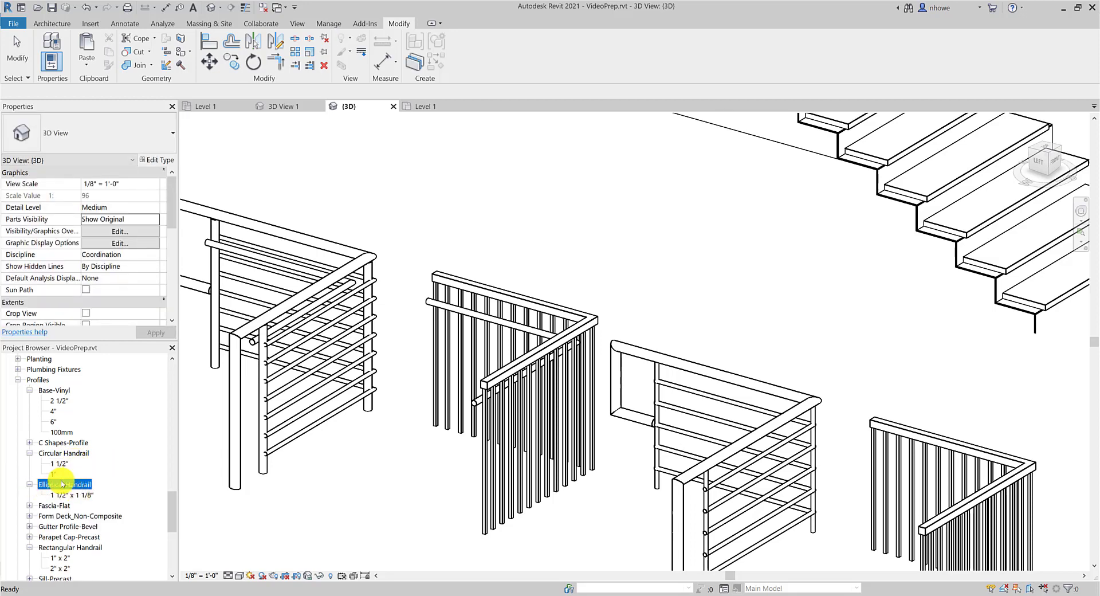
left_click(58, 453)
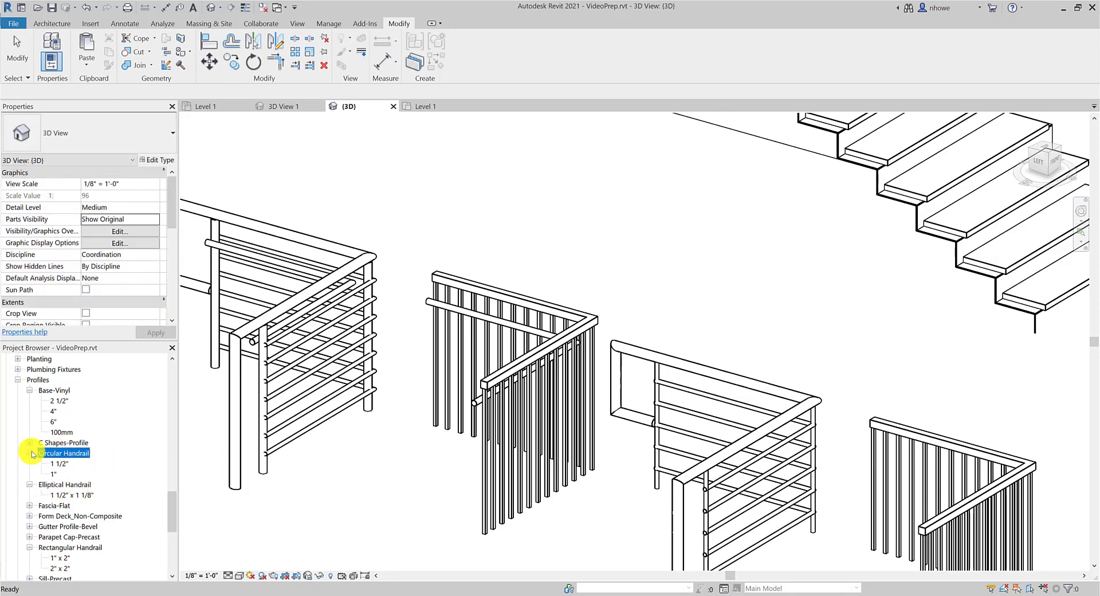
left_click(30, 453)
left_click(30, 464)
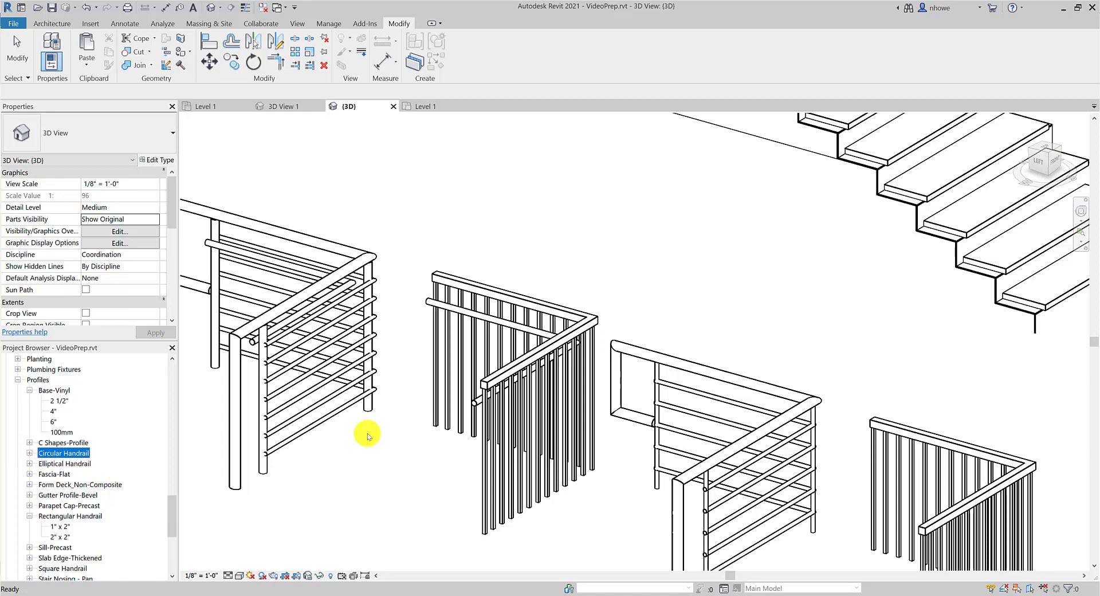
left_click(458, 389)
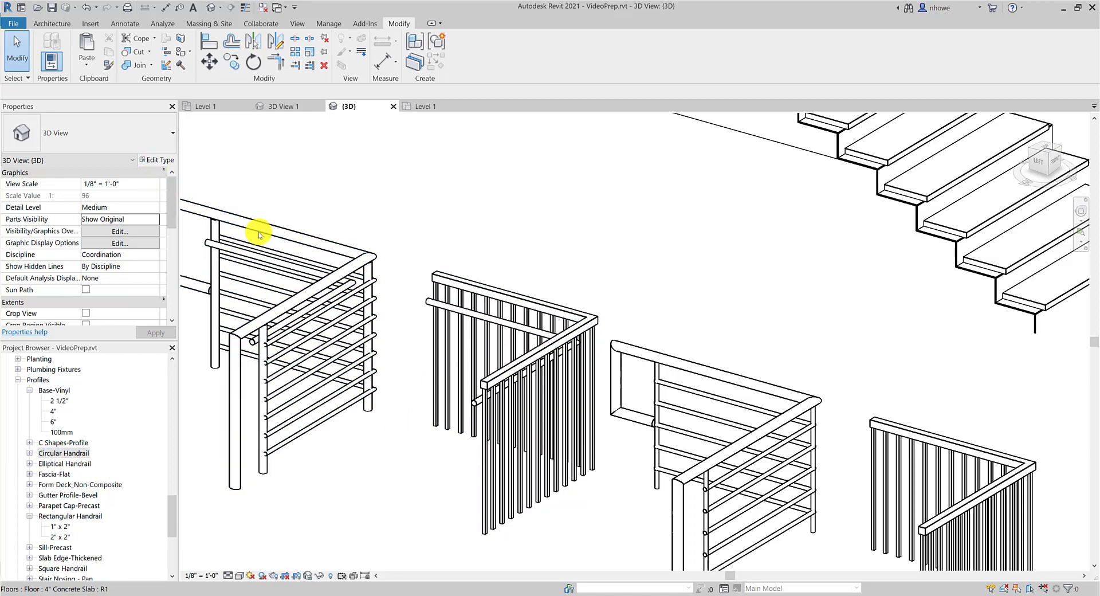
Apply the Rectangular Handrail : 1" x 2" profile to the top rail type of the Guardrail - Rectangular railing.
left_click(499, 361)
left_click(156, 160)
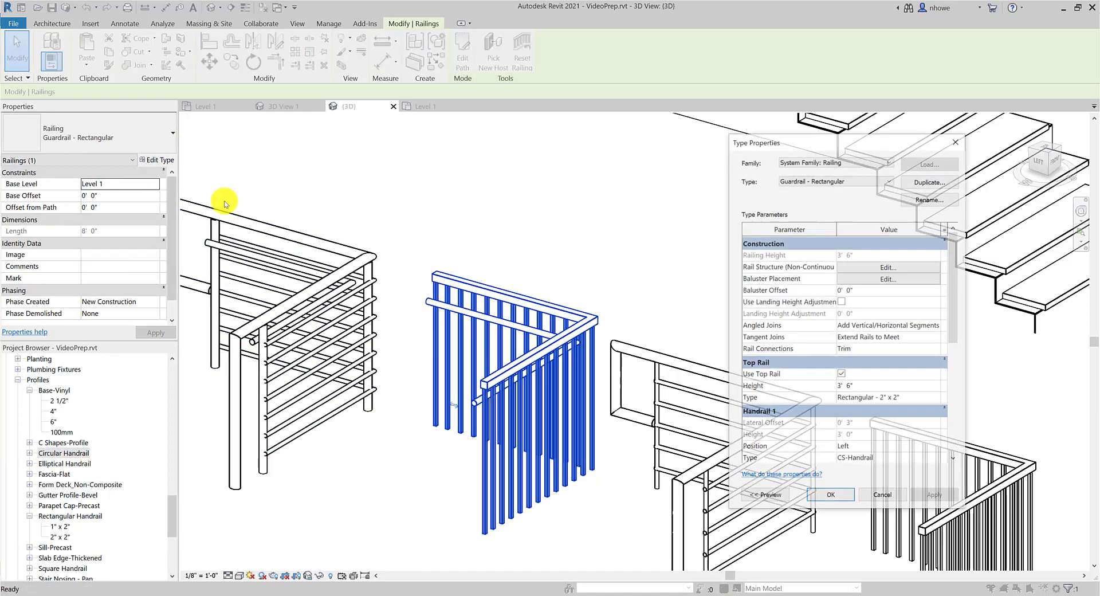
left_click(920, 398)
left_click(936, 398)
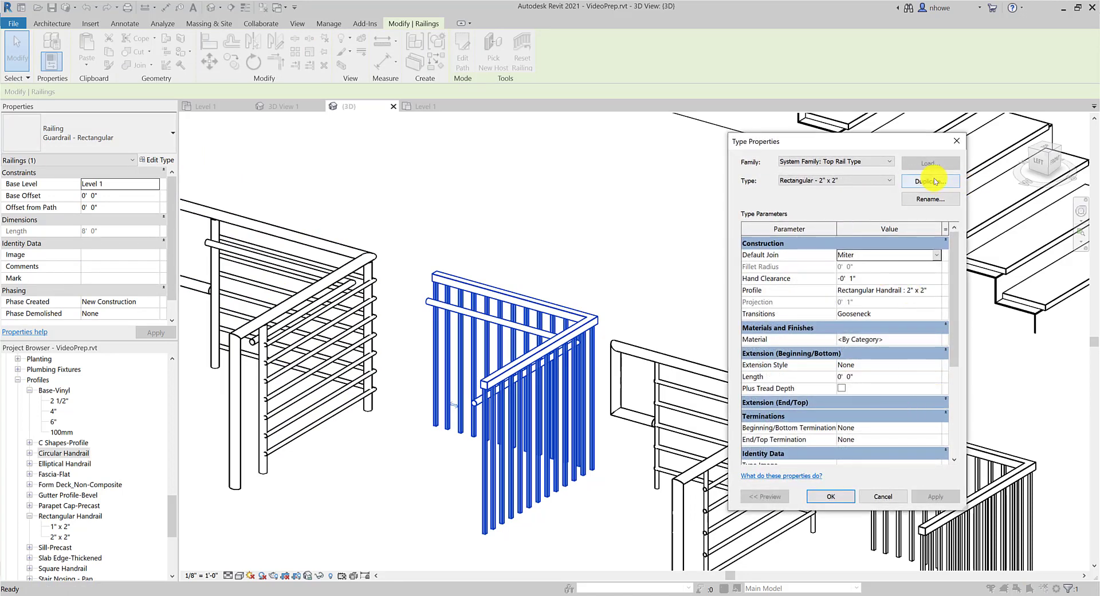
left_click(938, 290)
left_click(940, 292)
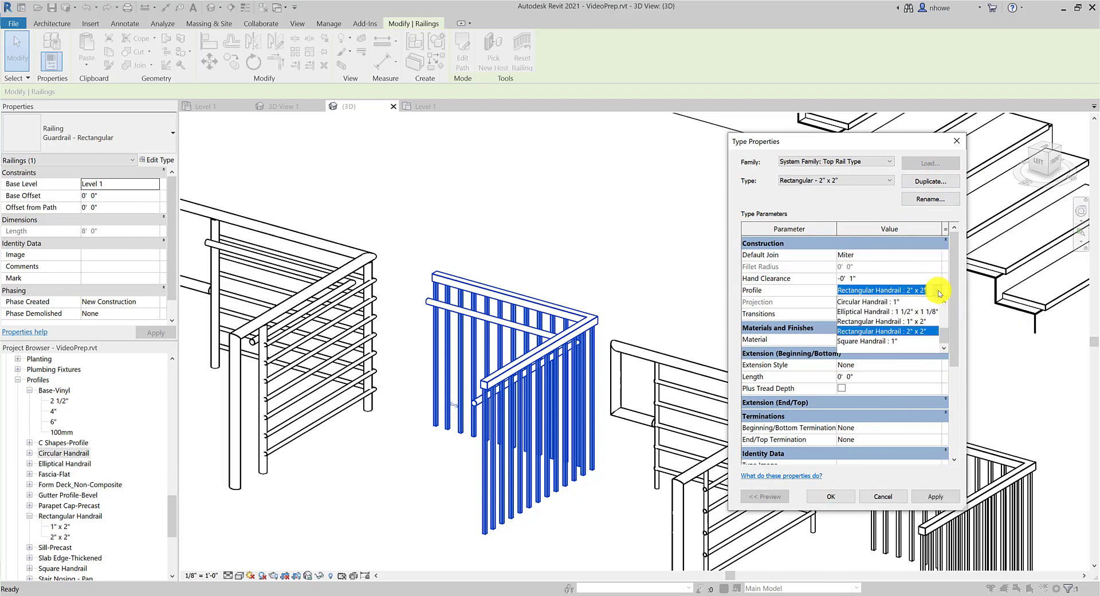
left_click(909, 322)
left_click(934, 498)
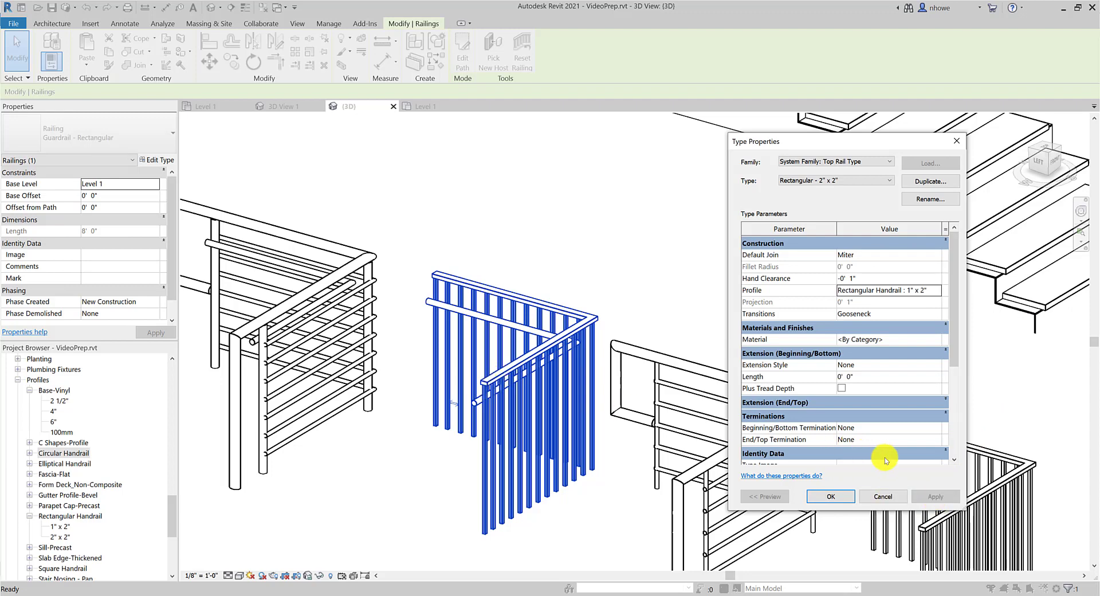
Switch the top rail type's profile back to Rectangular Handrail : 2" x 2" and apply it.
left_click(940, 291)
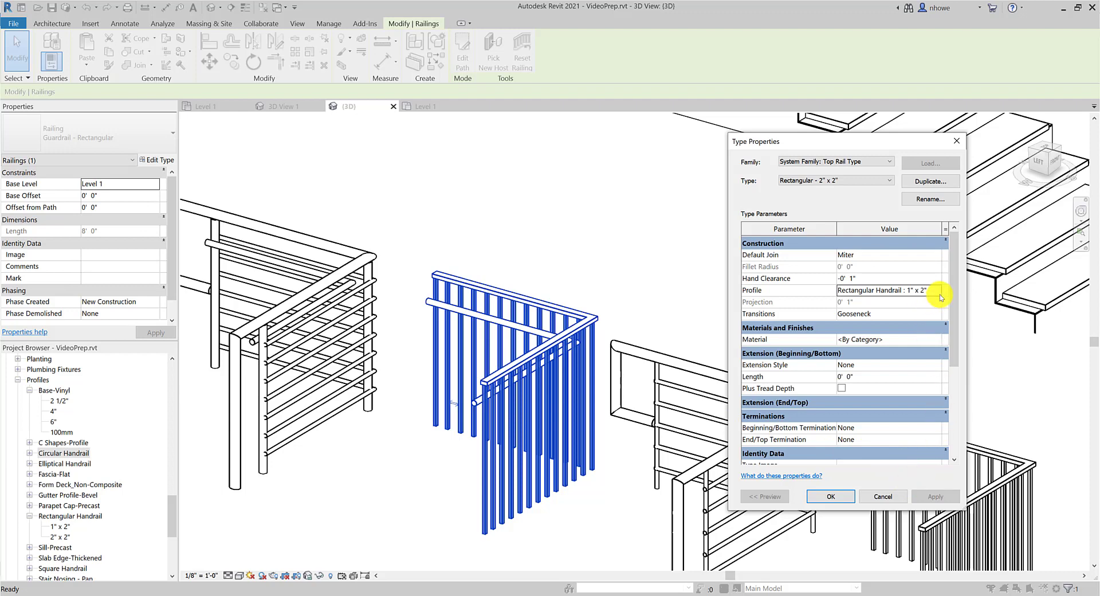
left_click(936, 290)
left_click(911, 350)
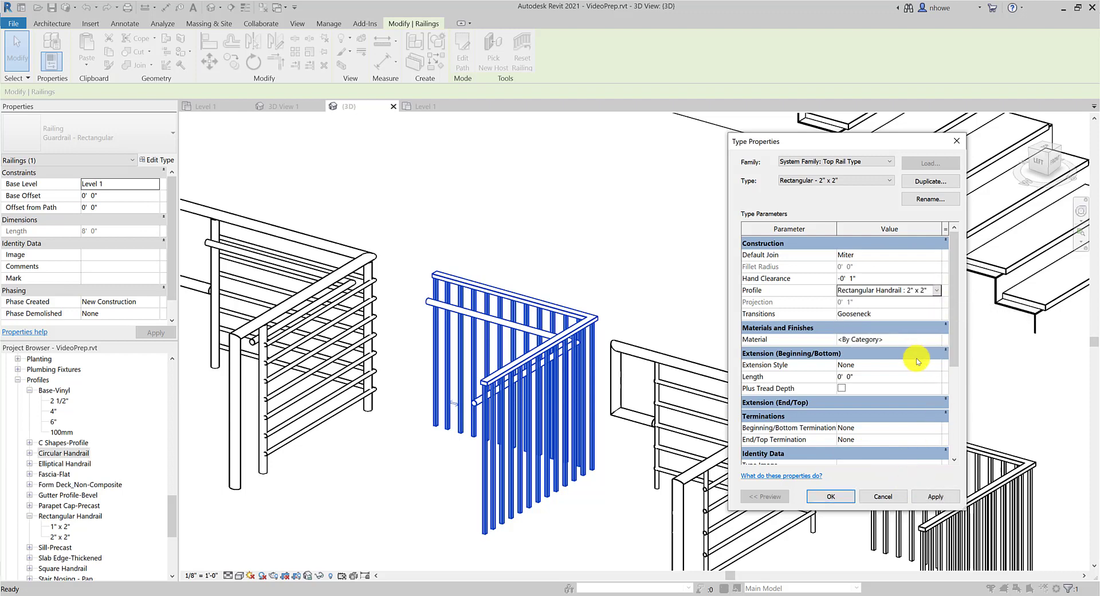
left_click(942, 497)
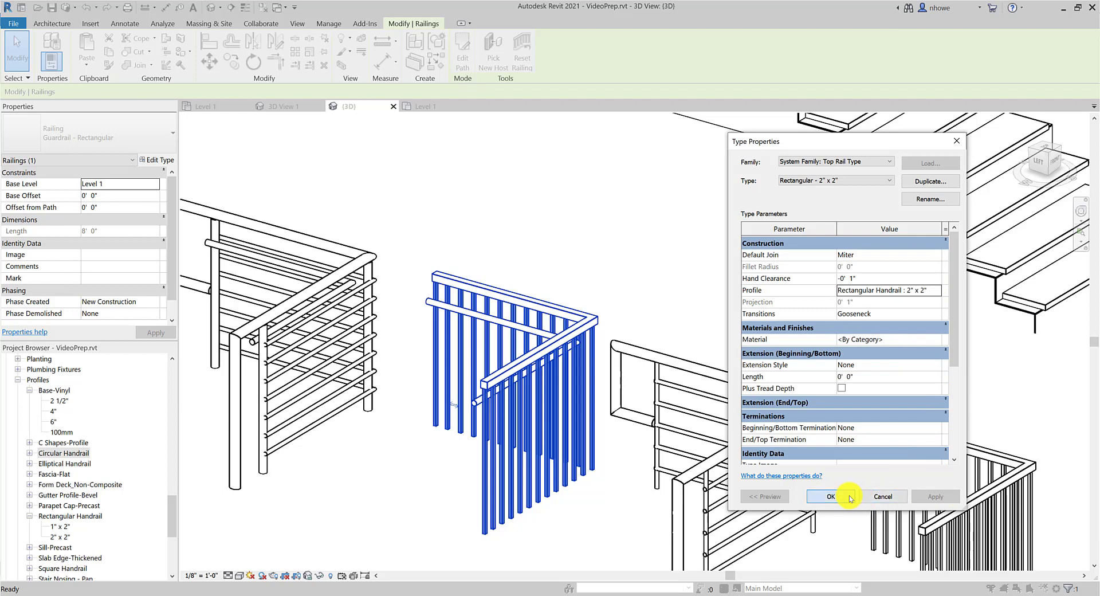
Accept the top rail and railing type settings of the rectangular guardrail and clear the selection.
left_click(829, 496)
left_click(829, 497)
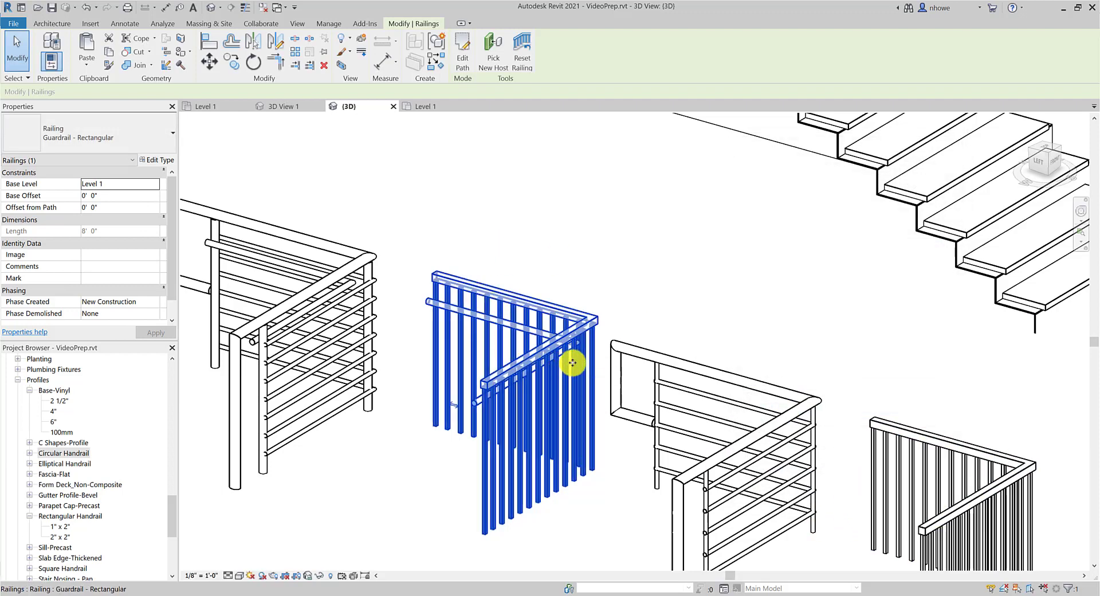
left_click(573, 255)
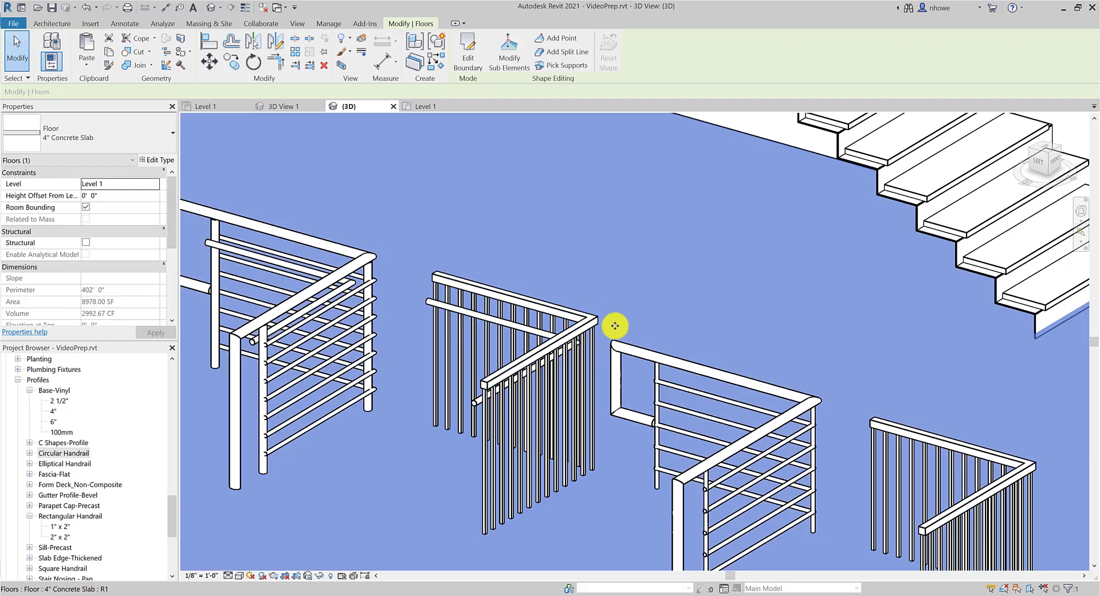
key("Escape")
scroll(613, 344, "down", 3)
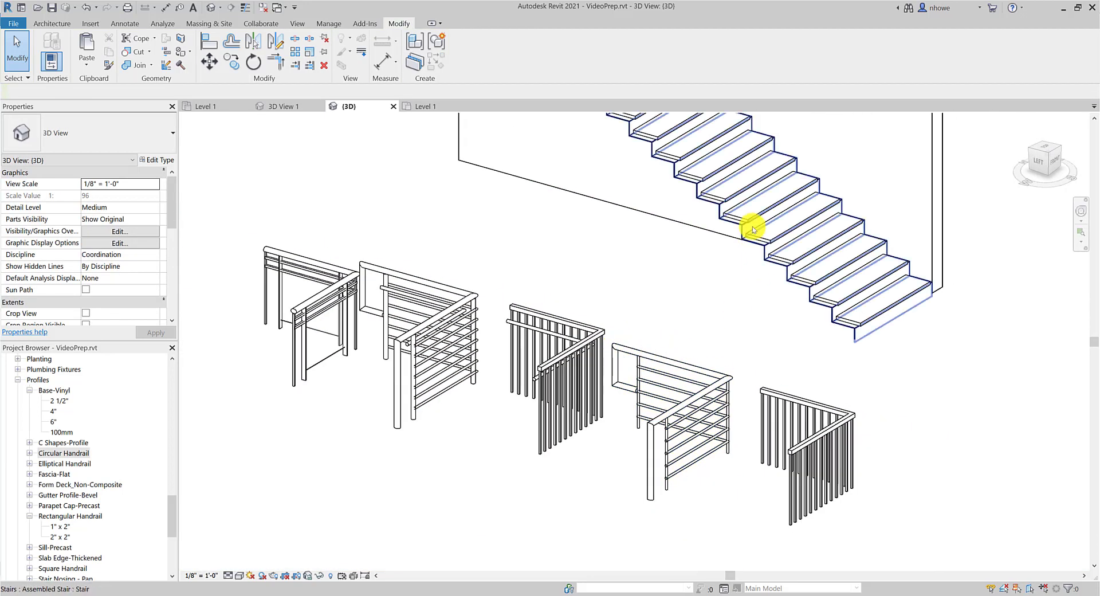
scroll(751, 228, "up", 3)
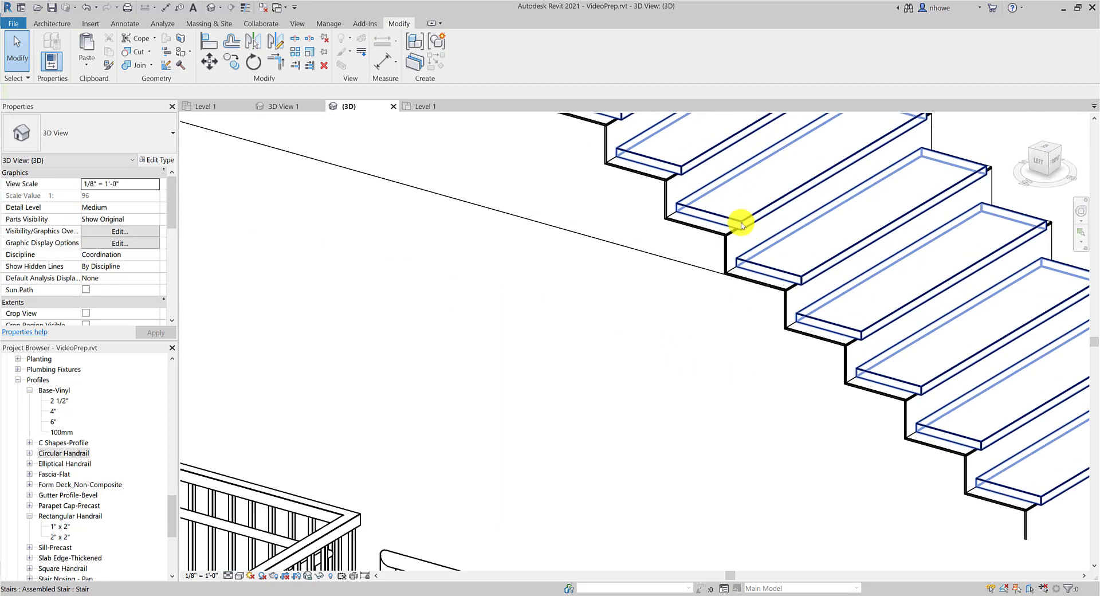
scroll(736, 241, "down", 4)
scroll(555, 376, "up", 3)
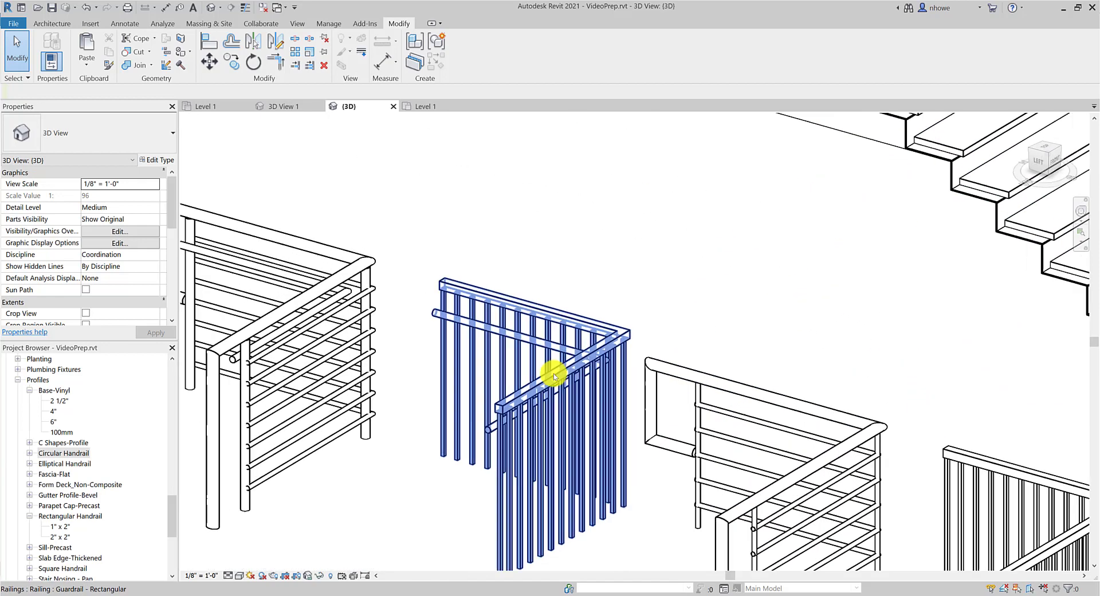
Create a new family from the Profile.rft template in the English-Imperial template folder.
left_click(13, 23)
mouse_move(72, 66)
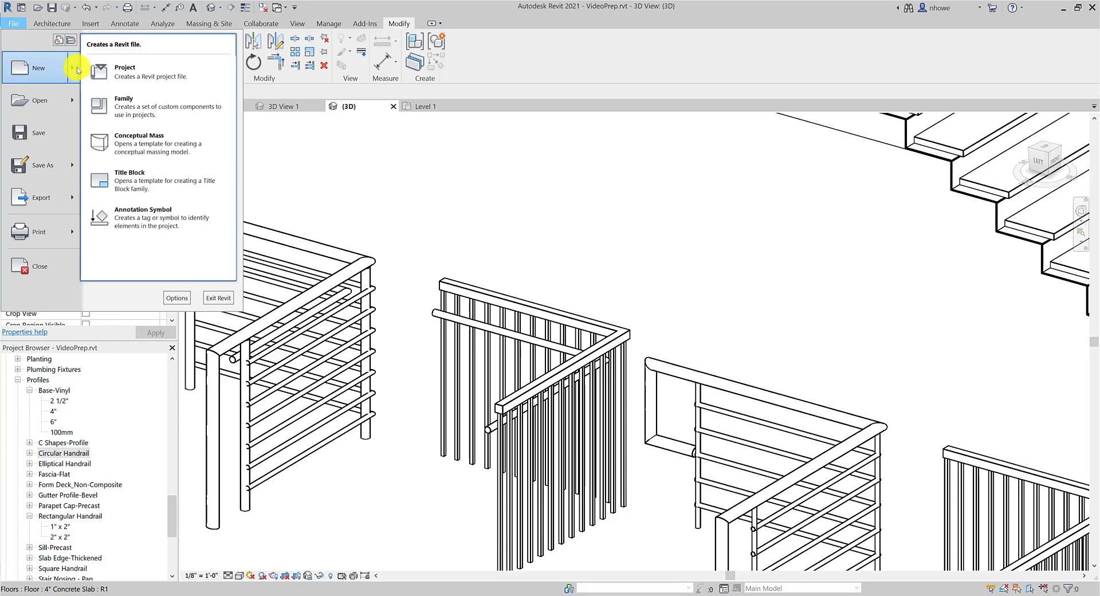
left_click(110, 106)
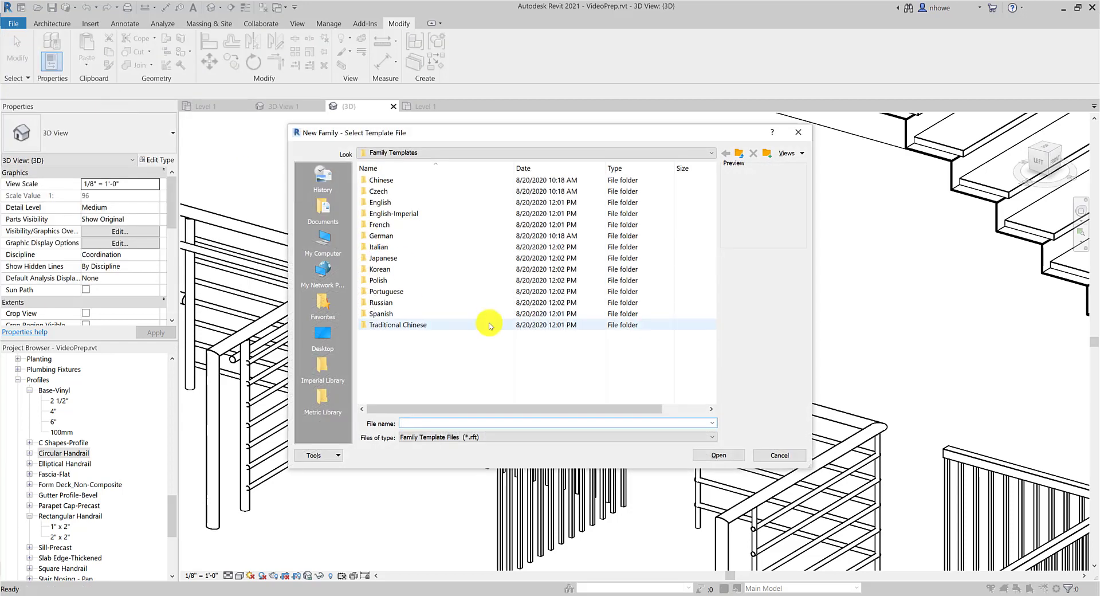
double_click(393, 213)
scroll(429, 246, "down", 10)
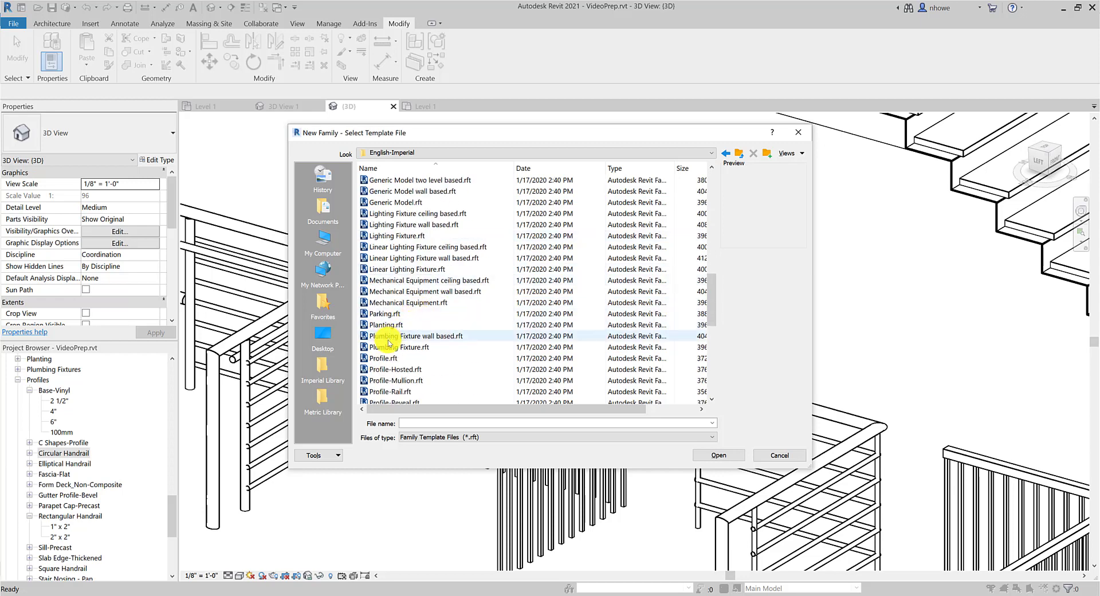
left_click(394, 358)
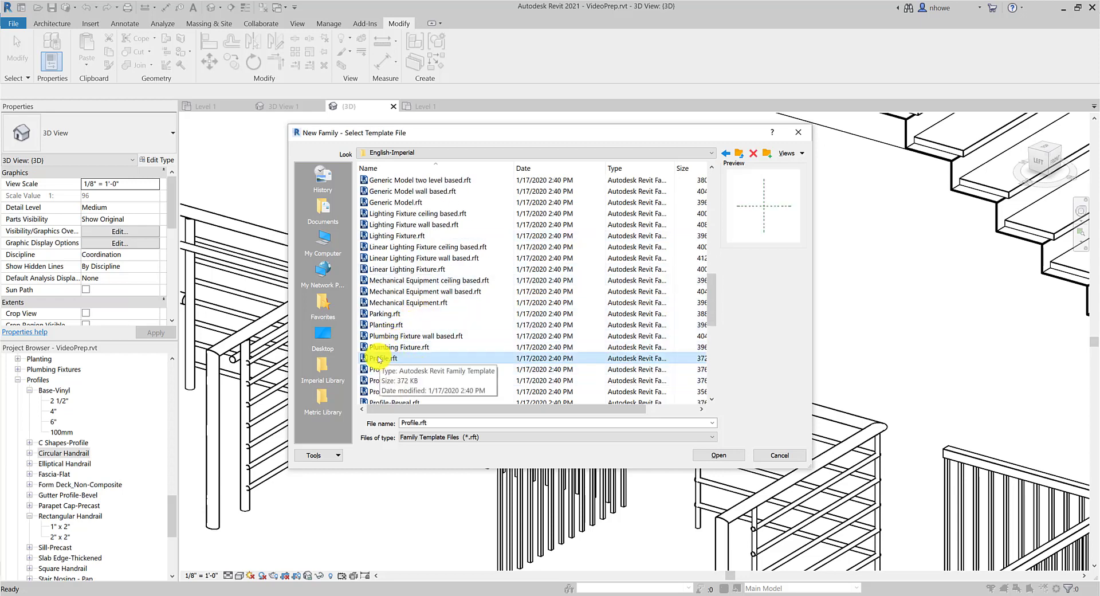
double_click(378, 359)
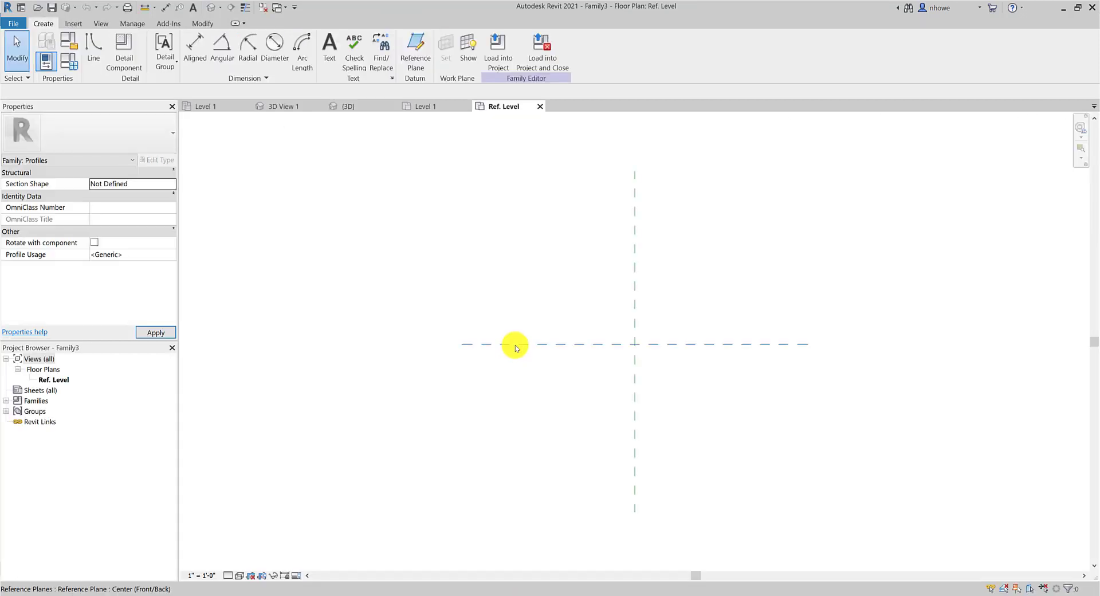
Examine the Center (Front/Back) and Center (Left/Right) reference planes and their intersection in the profile family.
scroll(612, 344, "up", 4)
left_click(667, 349)
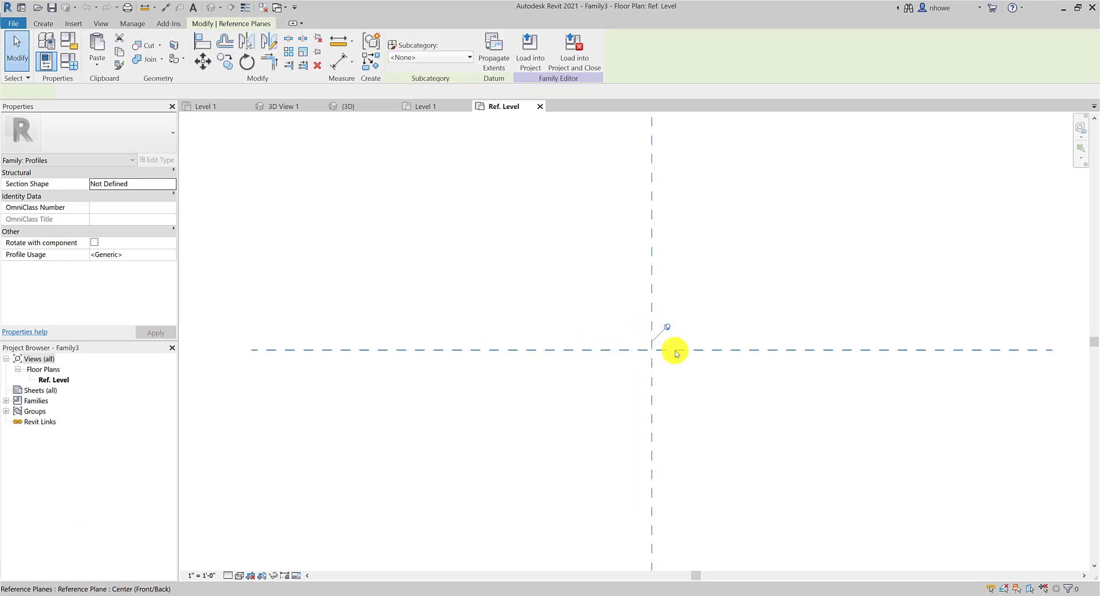
scroll(678, 353, "down", 2)
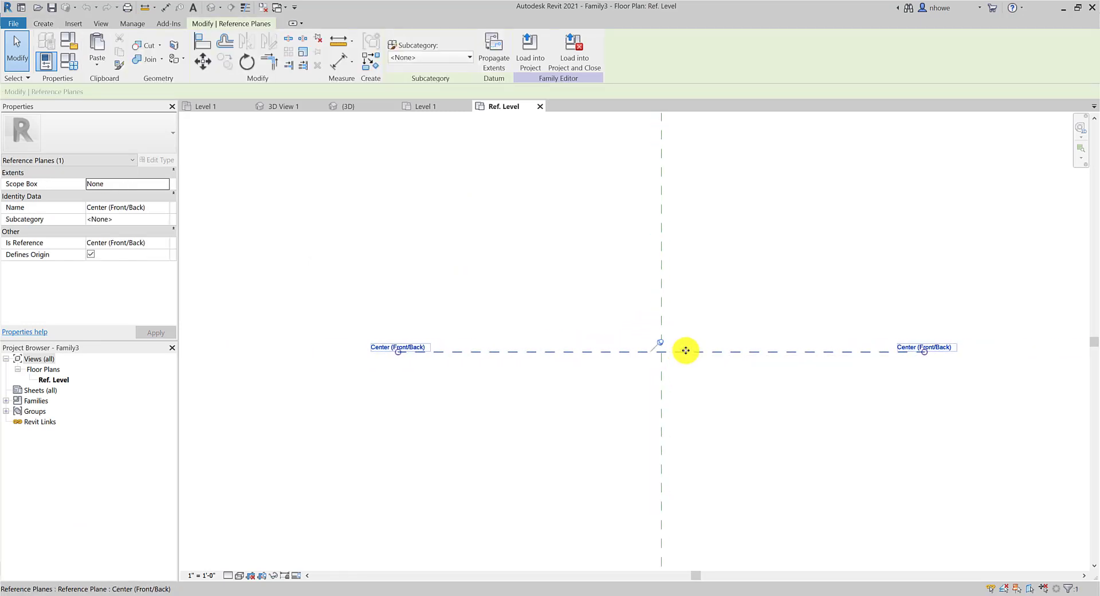
left_click(661, 305)
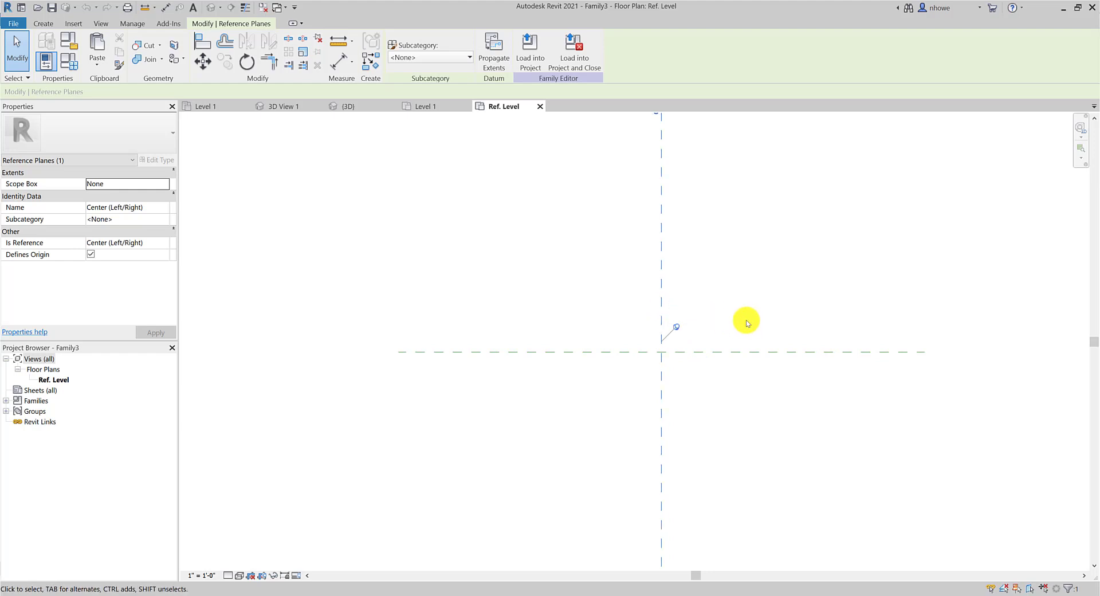
left_click(739, 371)
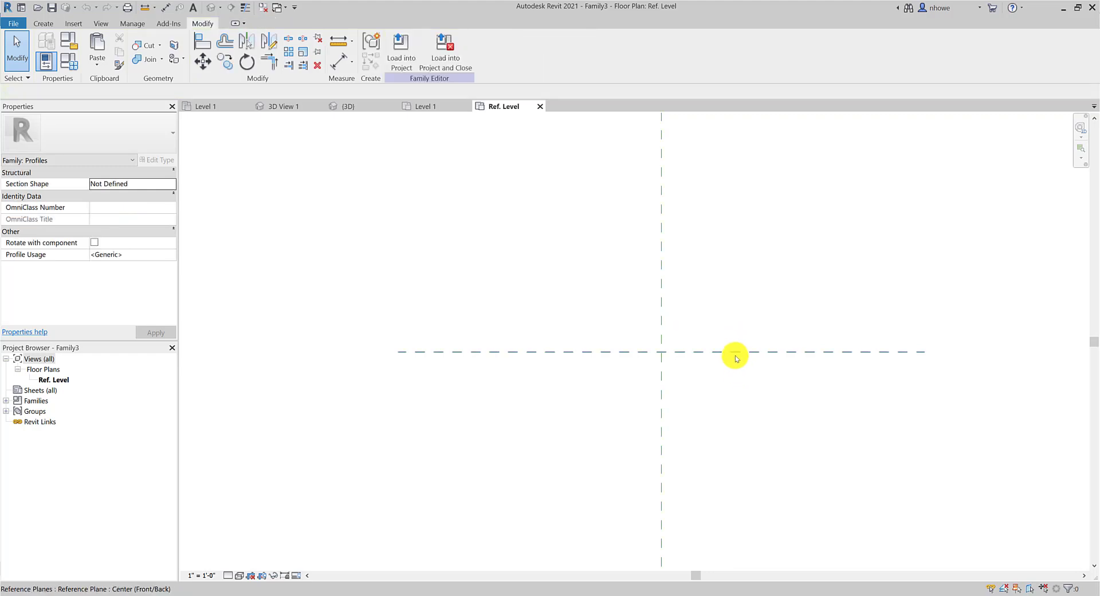
left_click(736, 356)
left_click(741, 380)
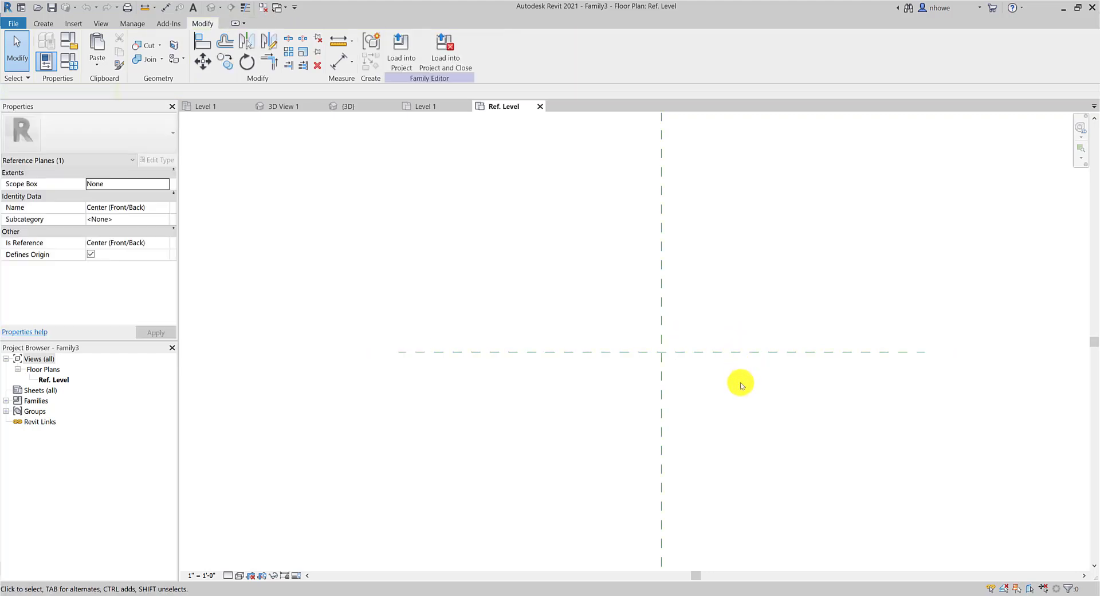
left_click(669, 385)
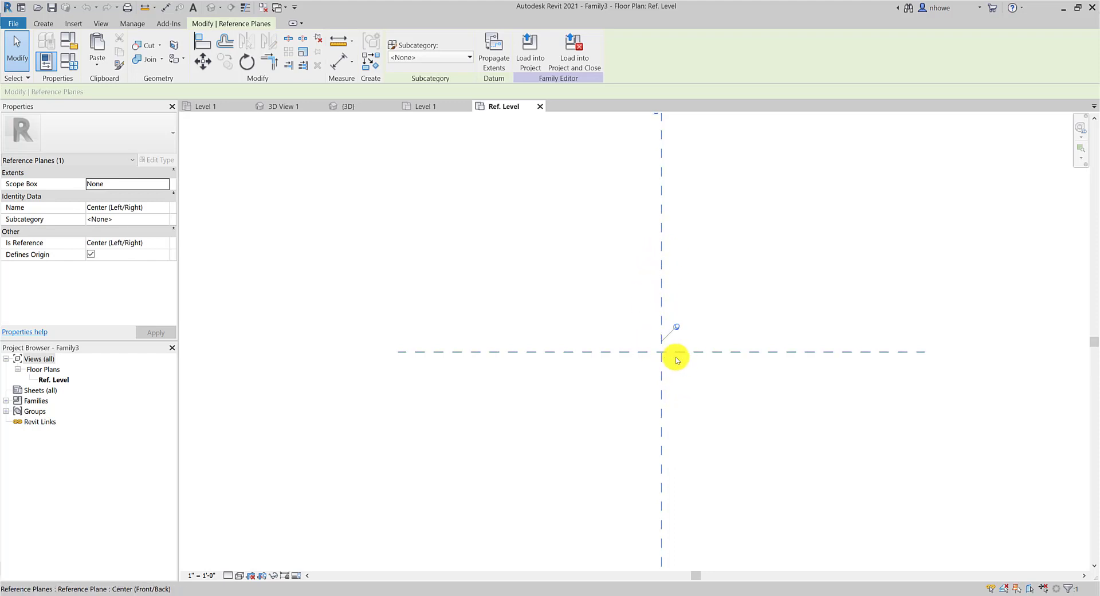
left_click(677, 359)
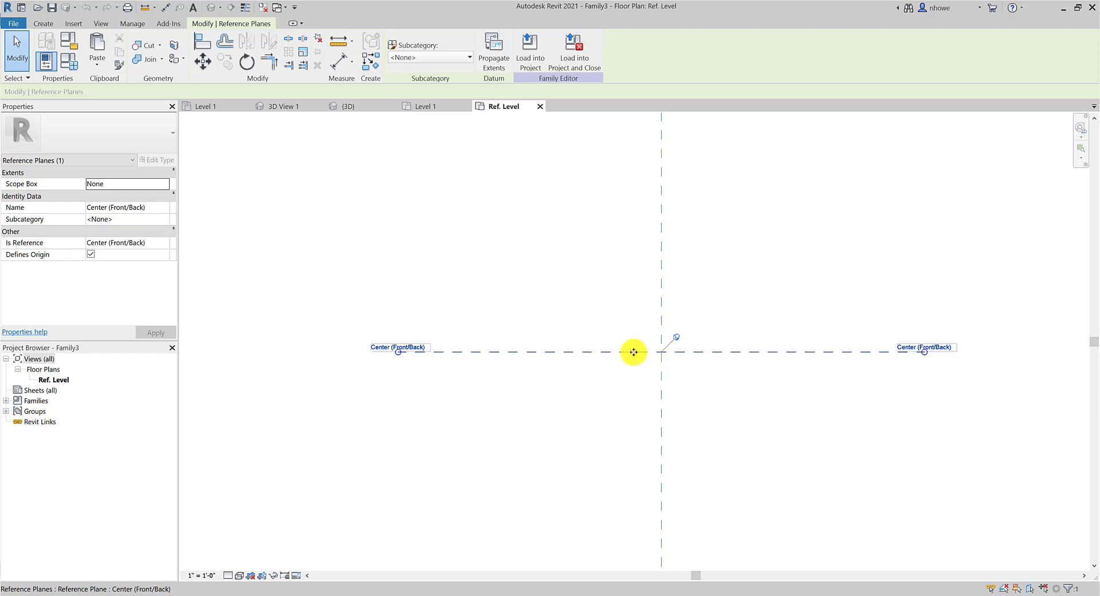
left_click(662, 323)
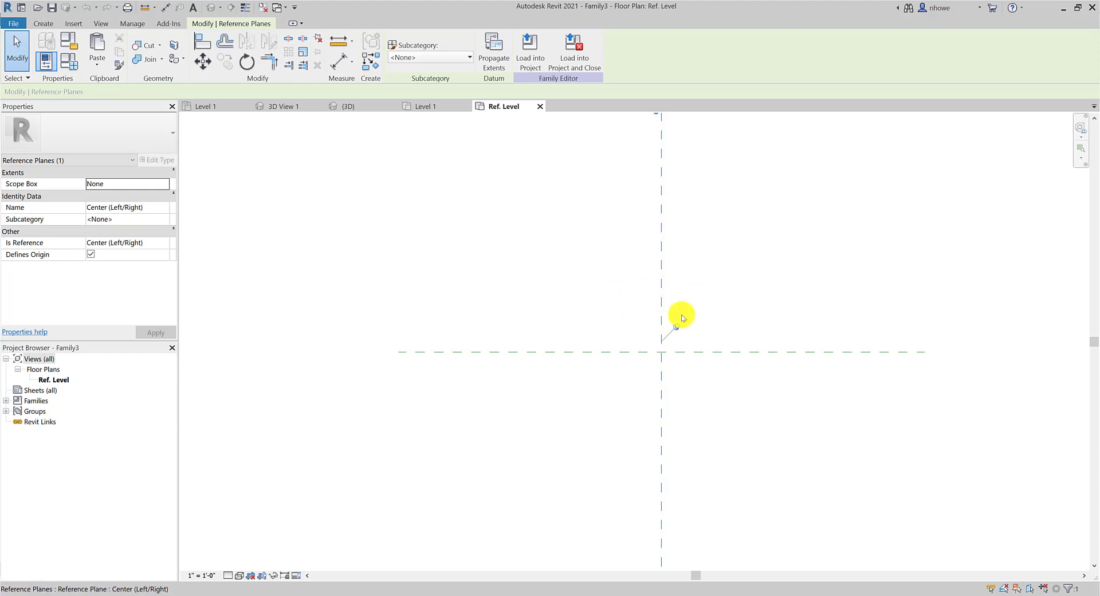
Sketch a rectangle about 3" wide by 1 1/4" high across the vertical reference plane, just above the horizontal one.
left_click(43, 23)
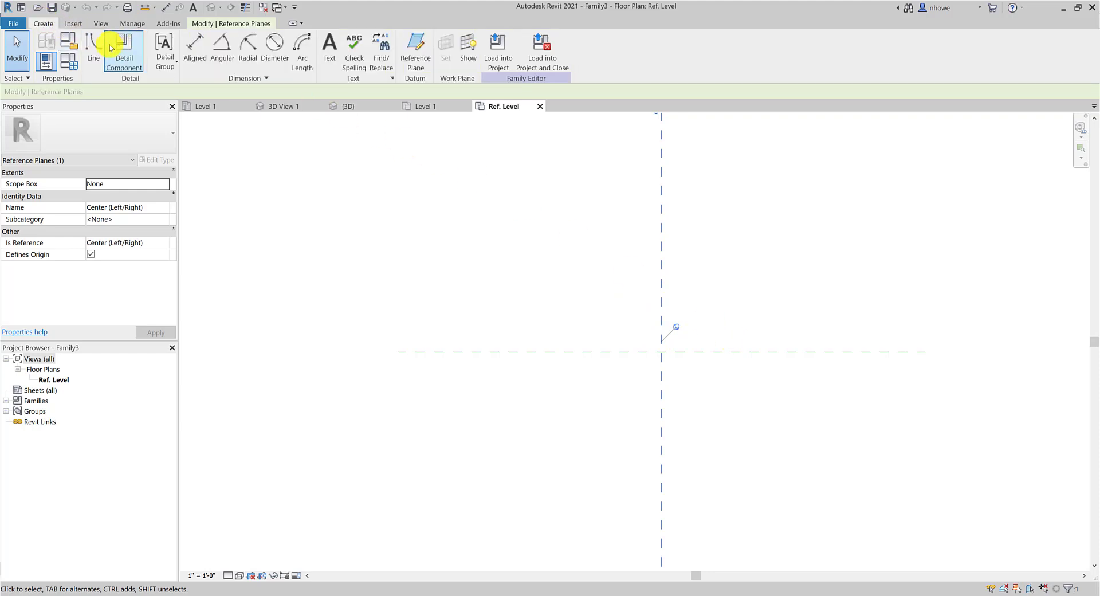
left_click(100, 44)
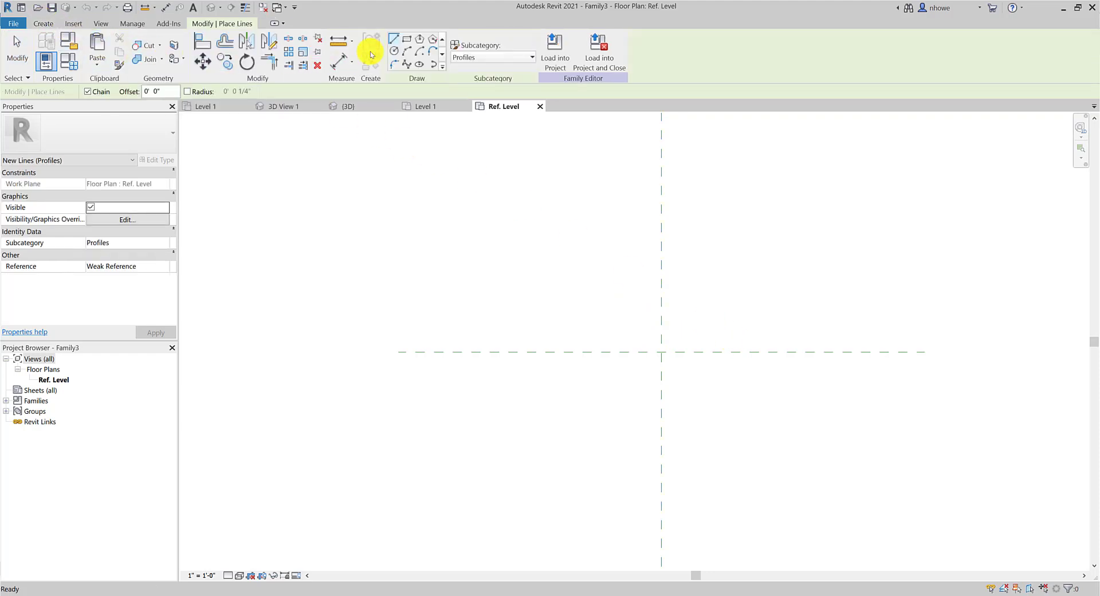
left_click(408, 42)
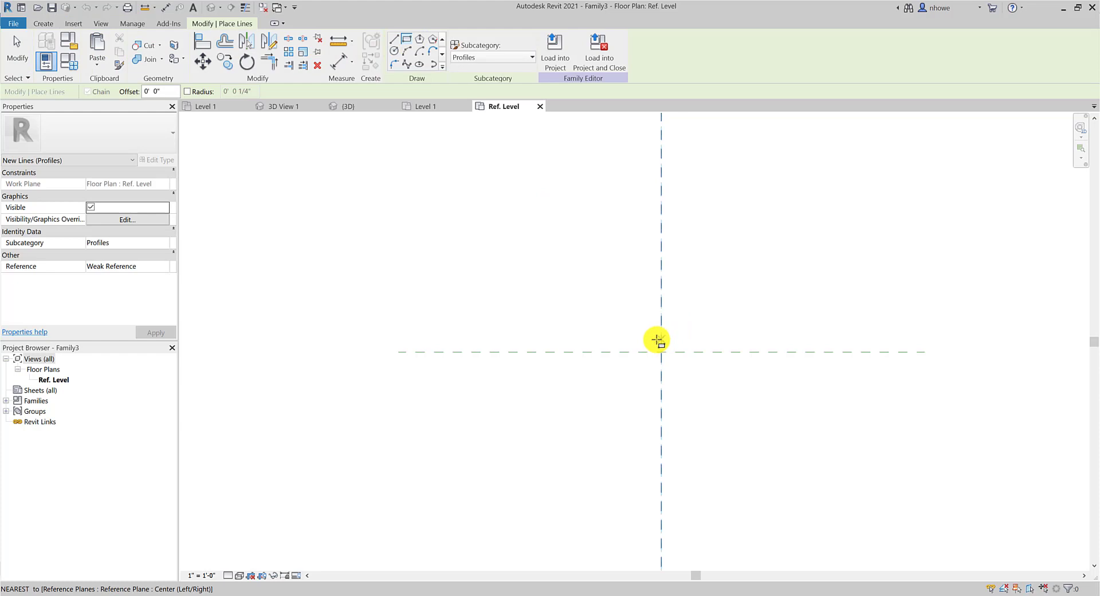
scroll(659, 341, "up", 3)
left_click(646, 338)
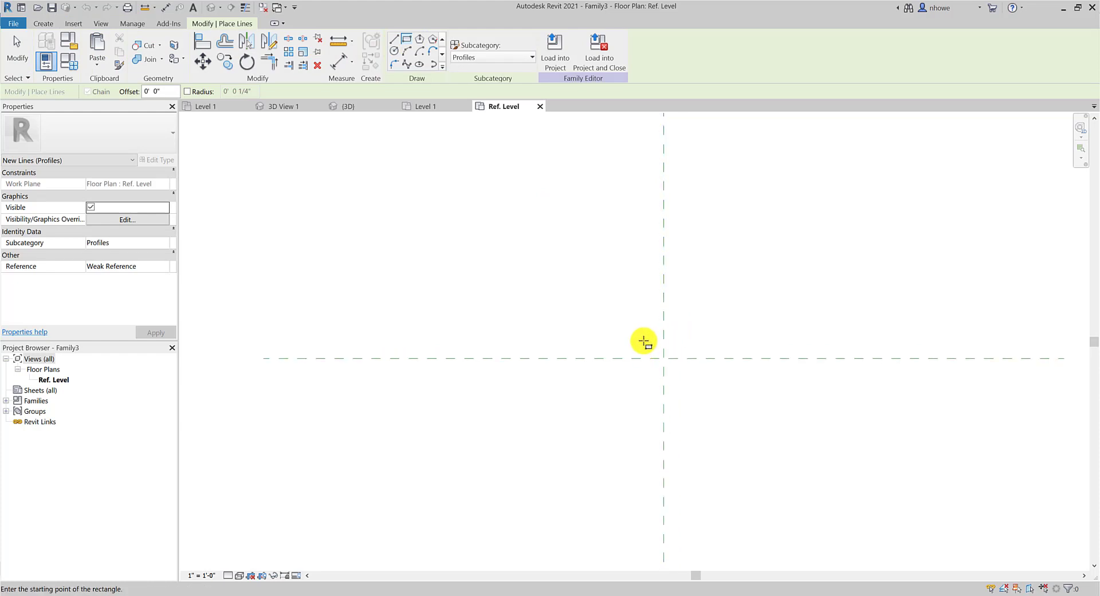
scroll(692, 374, "up", 2)
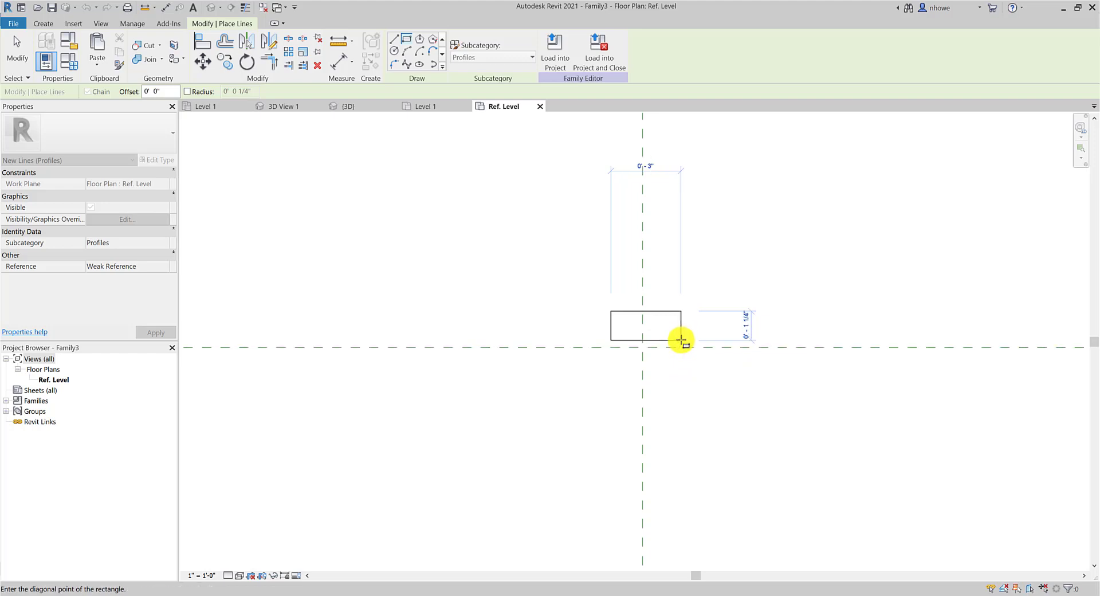
left_click(681, 340)
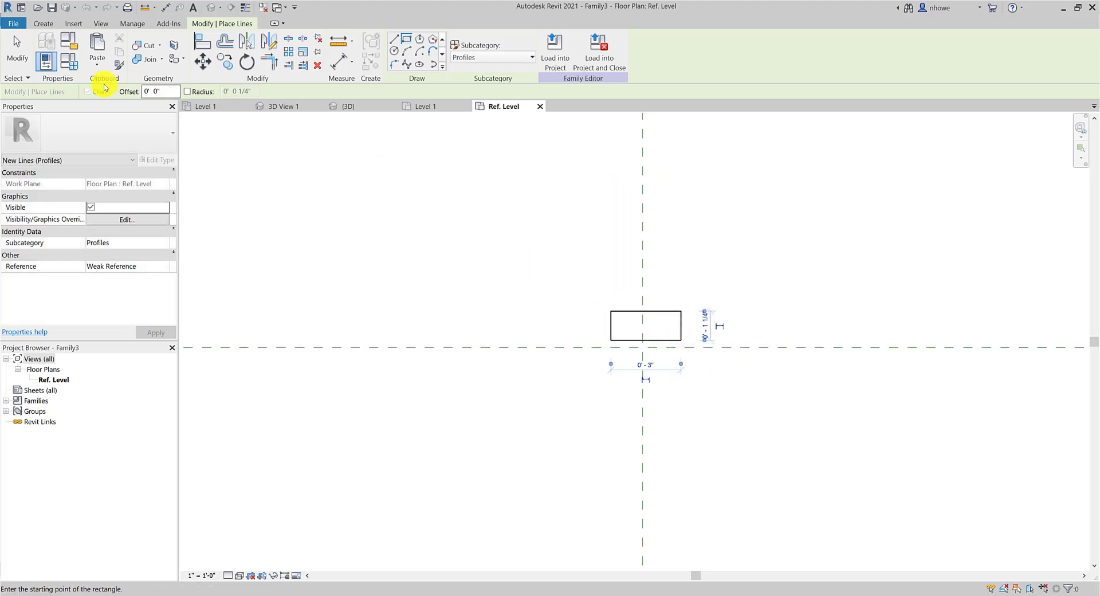
Move the whole rectangle down so that it straddles the Center (Front/Back) reference plane.
left_click(17, 57)
left_click_drag(577, 288, 743, 372)
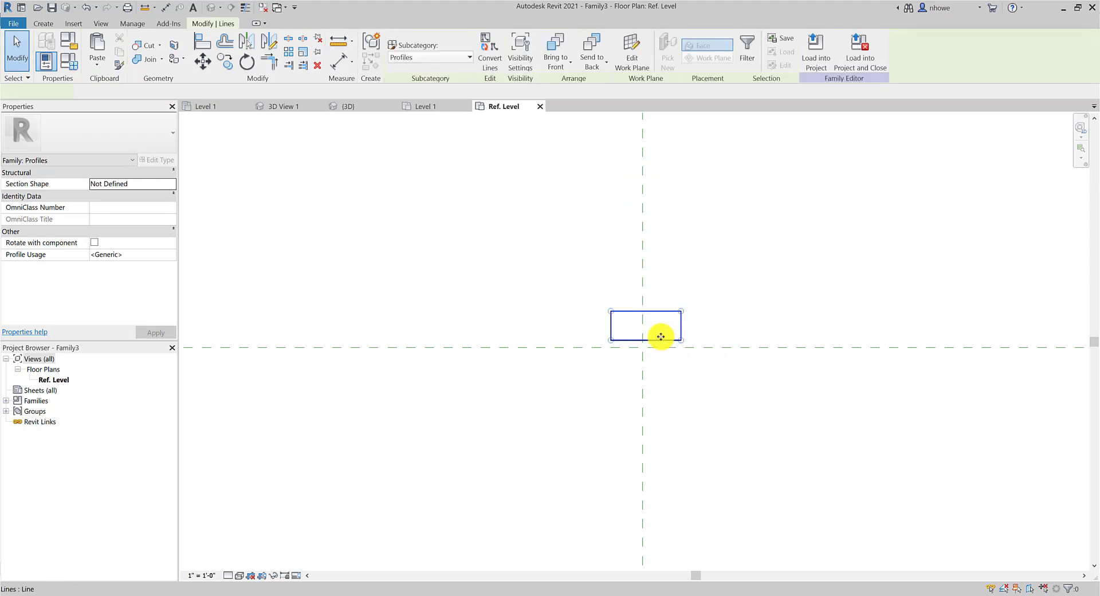
left_click_drag(657, 351, 657, 362)
left_click(713, 393)
scroll(712, 393, "up", 3)
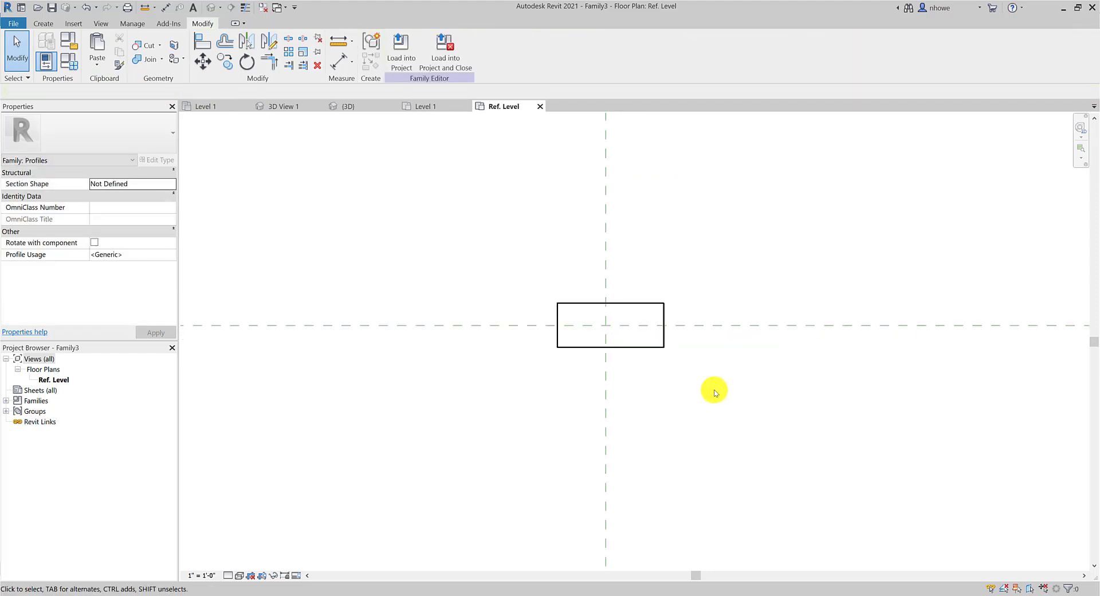
scroll(686, 389, "down", 2)
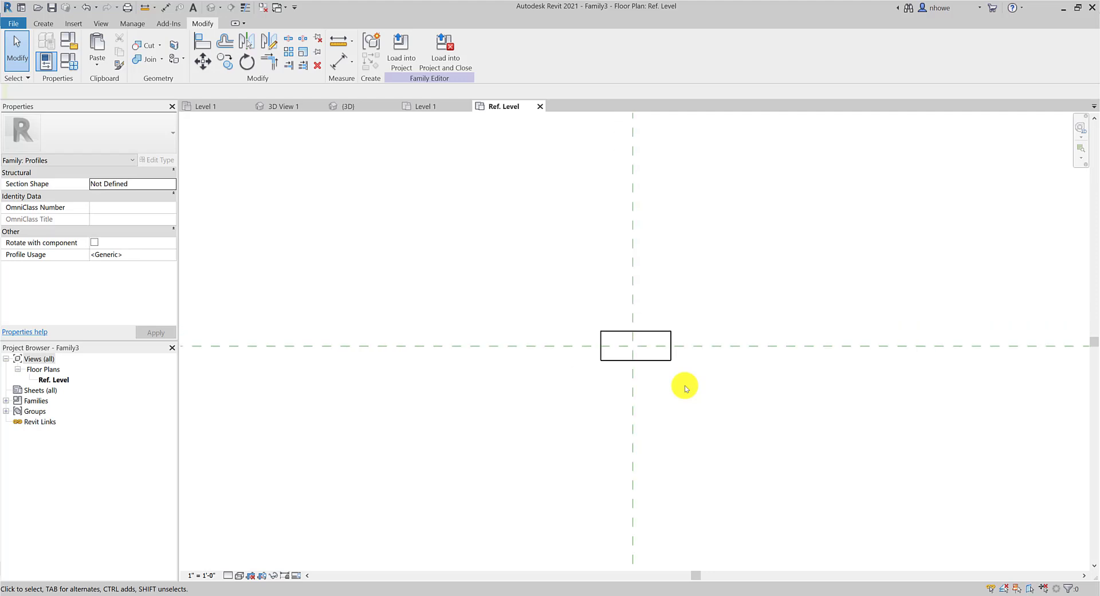
Add an aligned dimension string across the rectangle's left edge, the Center (Left/Right) plane and the right edge, and set the view scale to 6" = 1'-0".
left_click(340, 61)
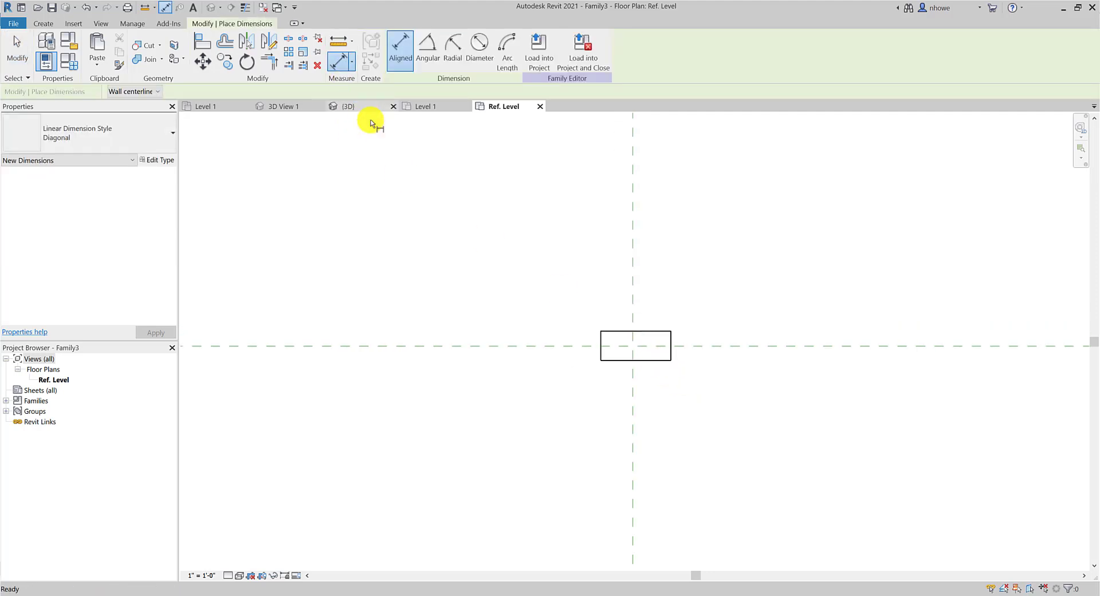
left_click(597, 344)
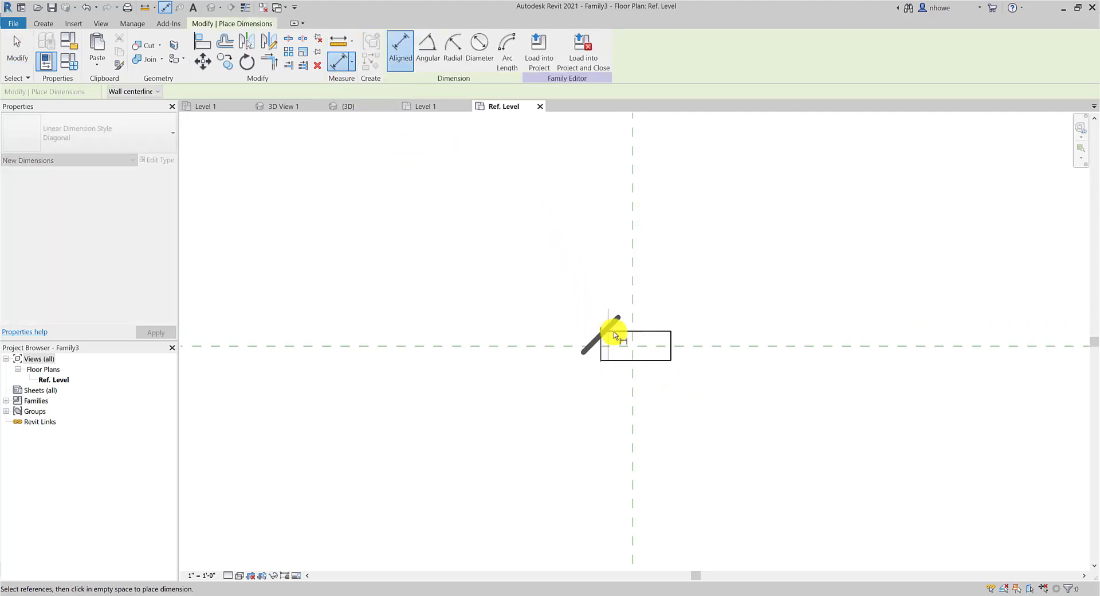
left_click(633, 292)
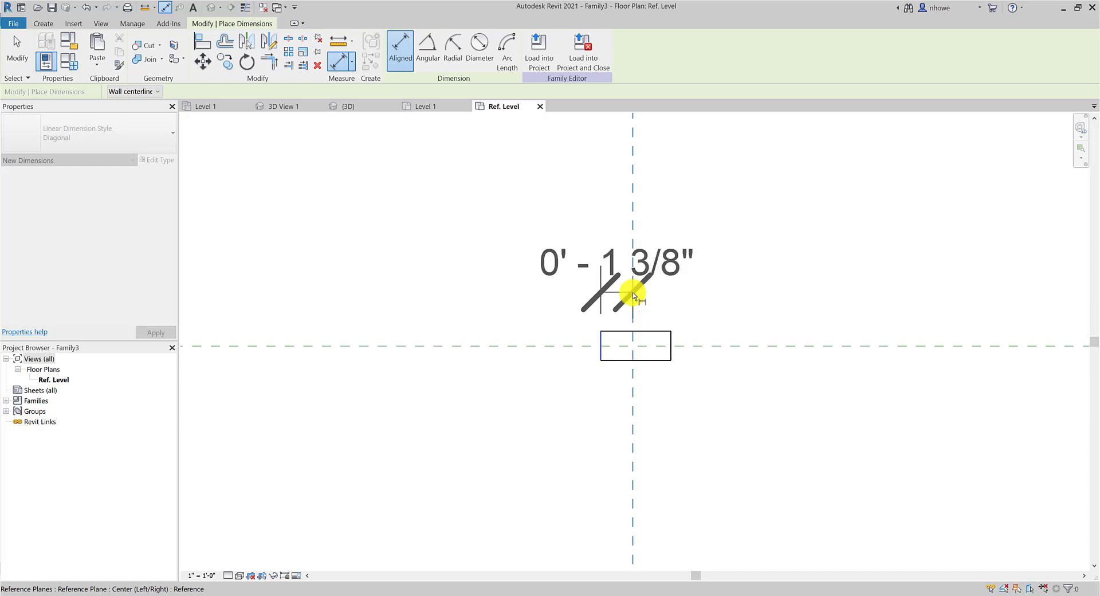
left_click(672, 342)
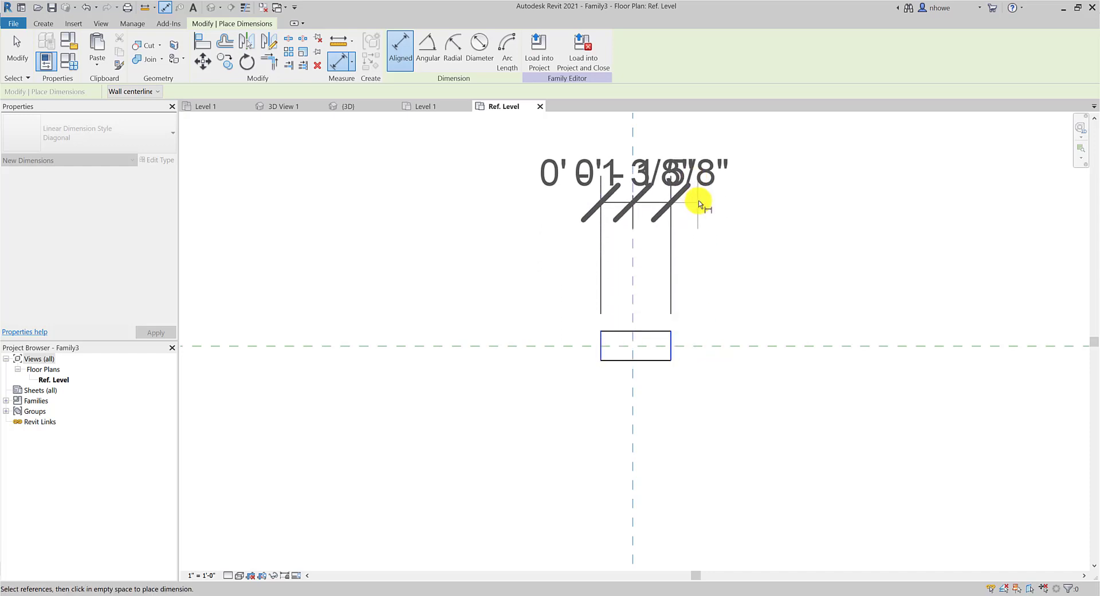
left_click(699, 200)
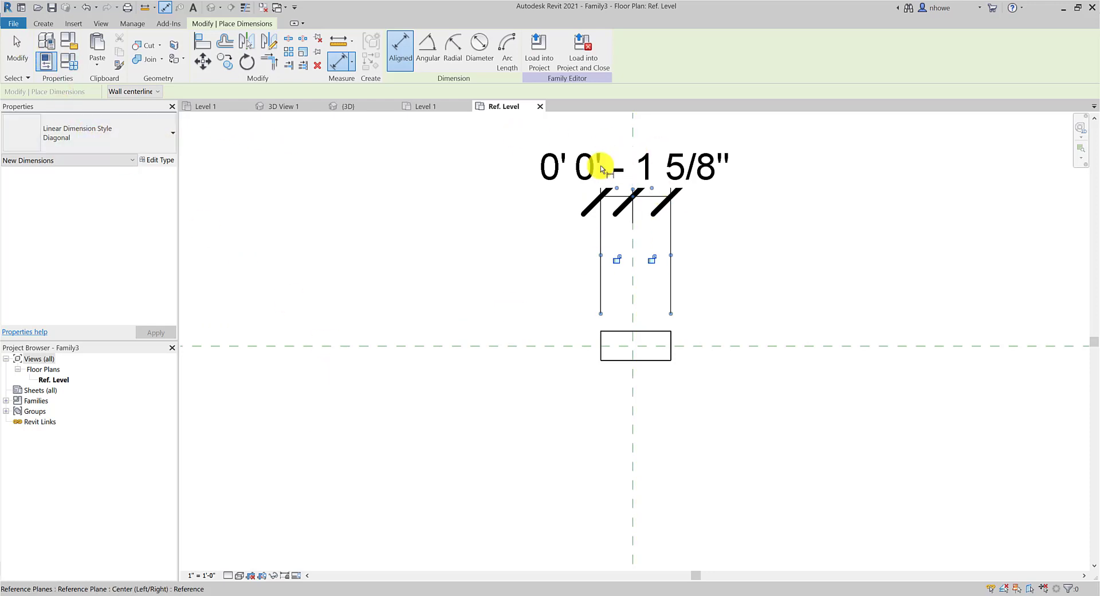
left_click(11, 45)
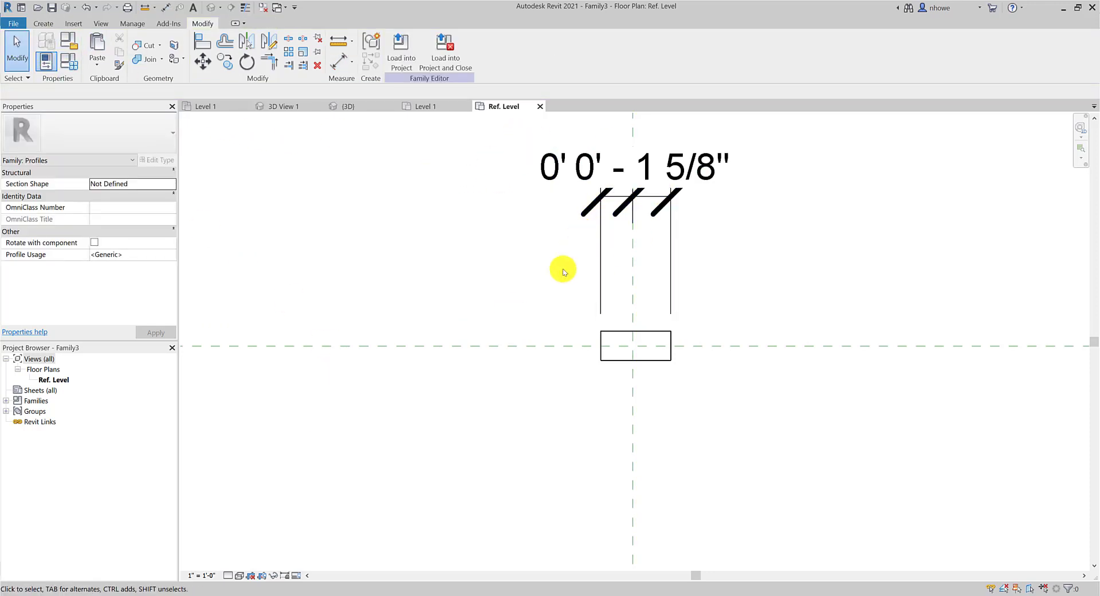
left_click(212, 576)
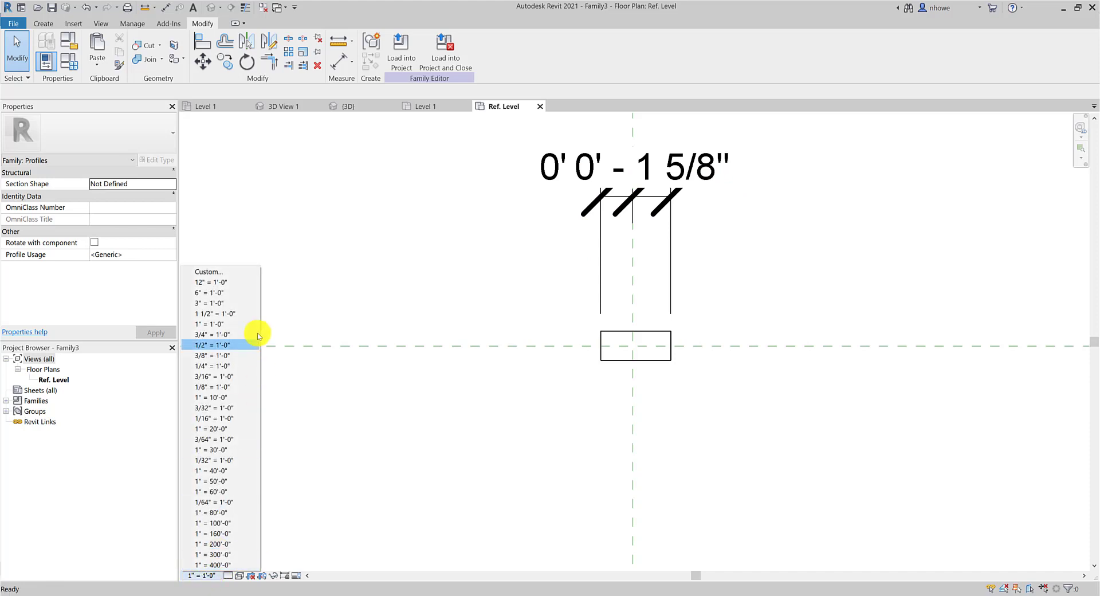
left_click(222, 294)
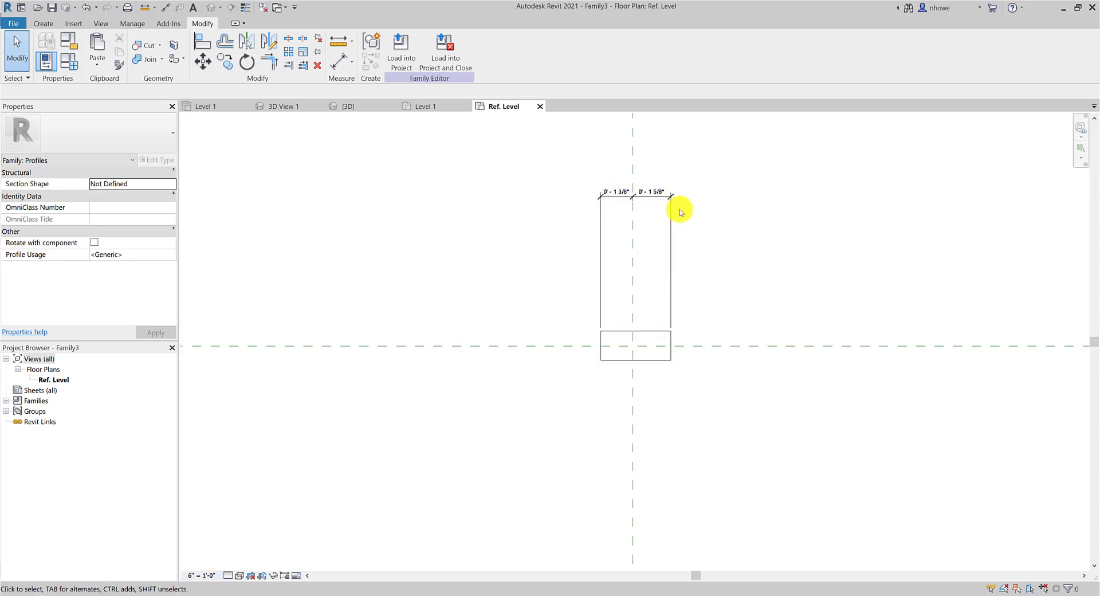
Apply the equality constraint to the dimension string across the rectangle's width so both halves about the Center (Left/Right) plane are equal.
scroll(710, 221, "down", 2)
scroll(663, 177, "up", 4)
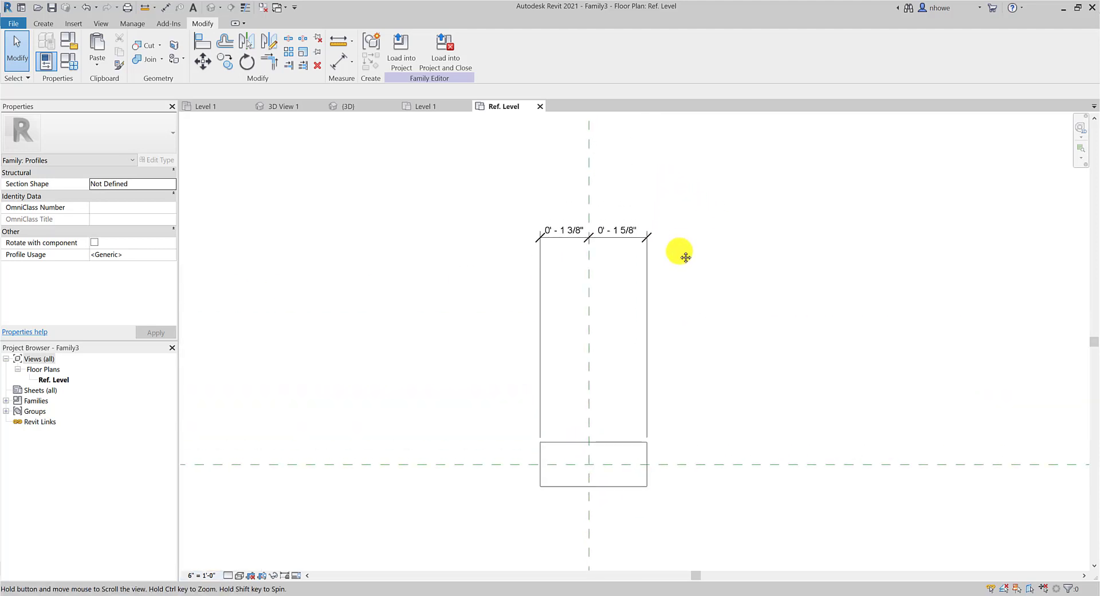
left_click(634, 245)
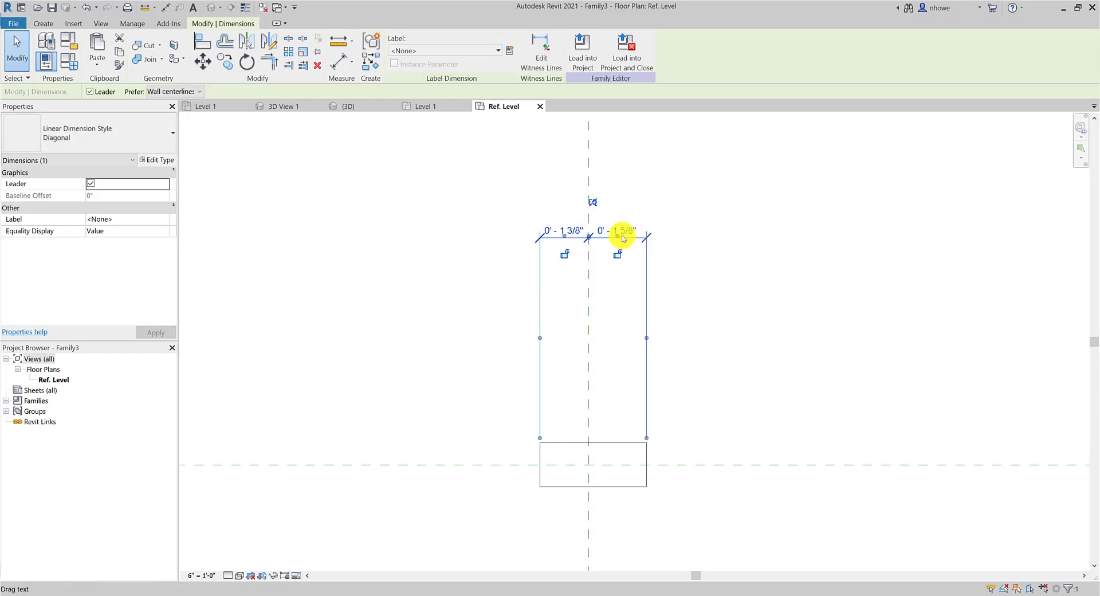
left_click(606, 222)
left_click(607, 237)
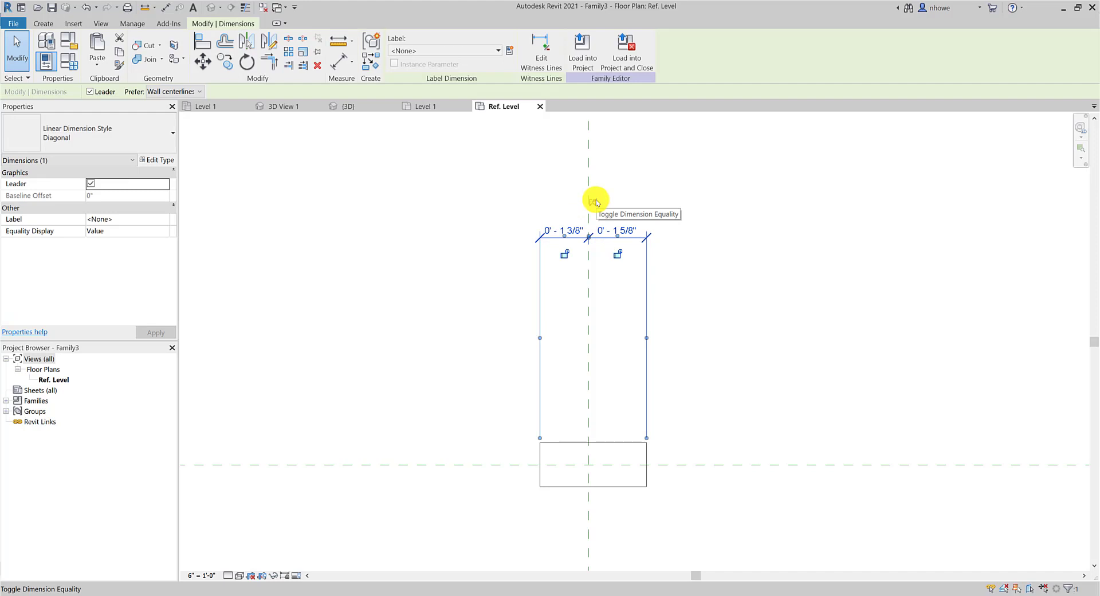
left_click(595, 201)
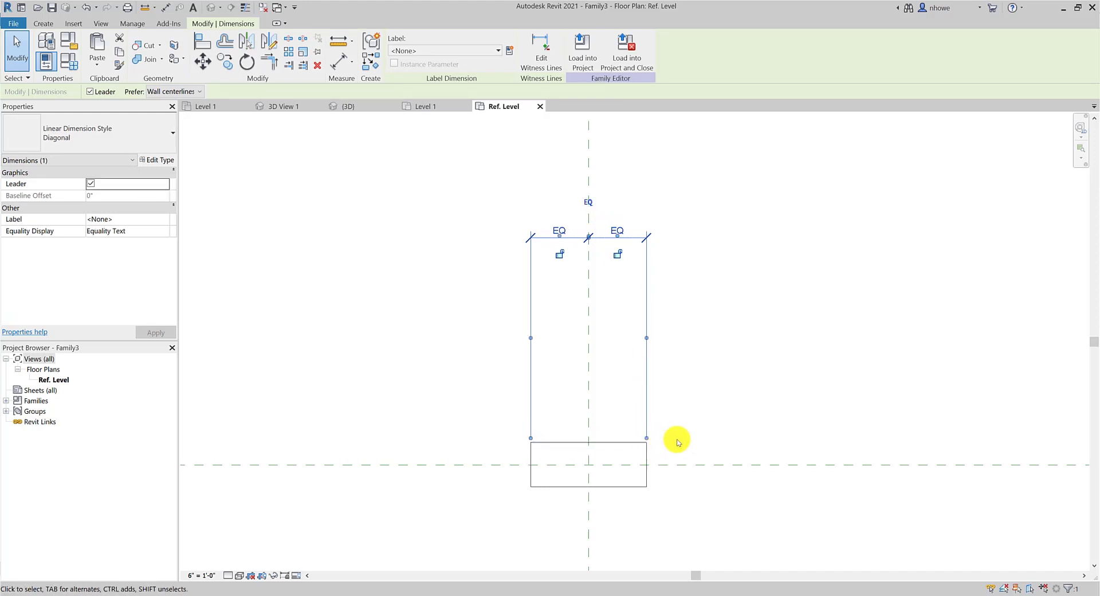
left_click(677, 339)
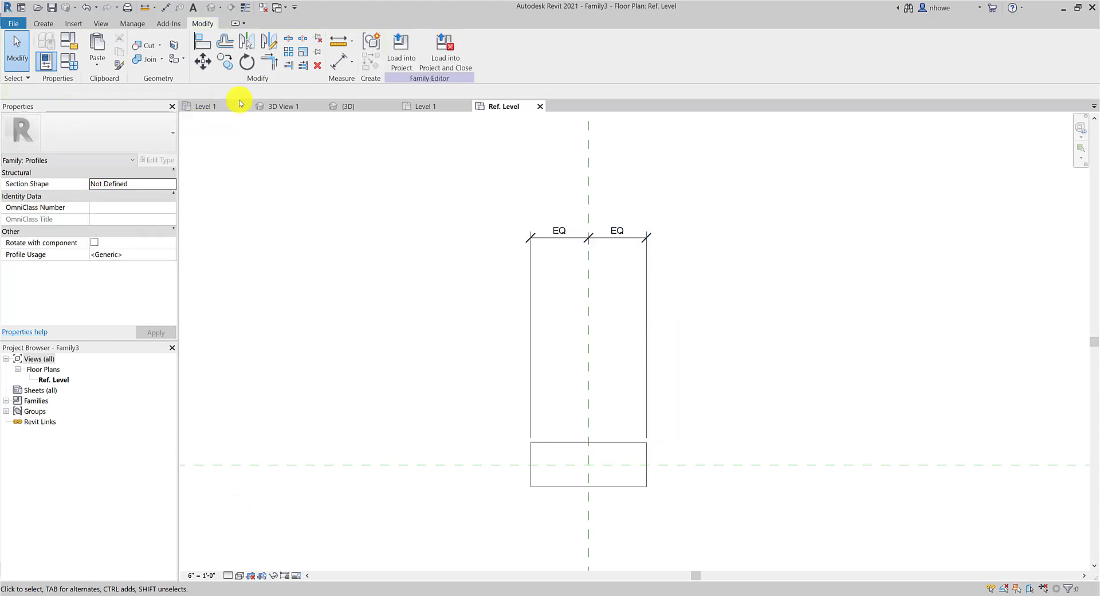
Add an overall aligned dimension between the rectangle's left and right edges, placed above the equality dimension string.
left_click(337, 65)
left_click(529, 453)
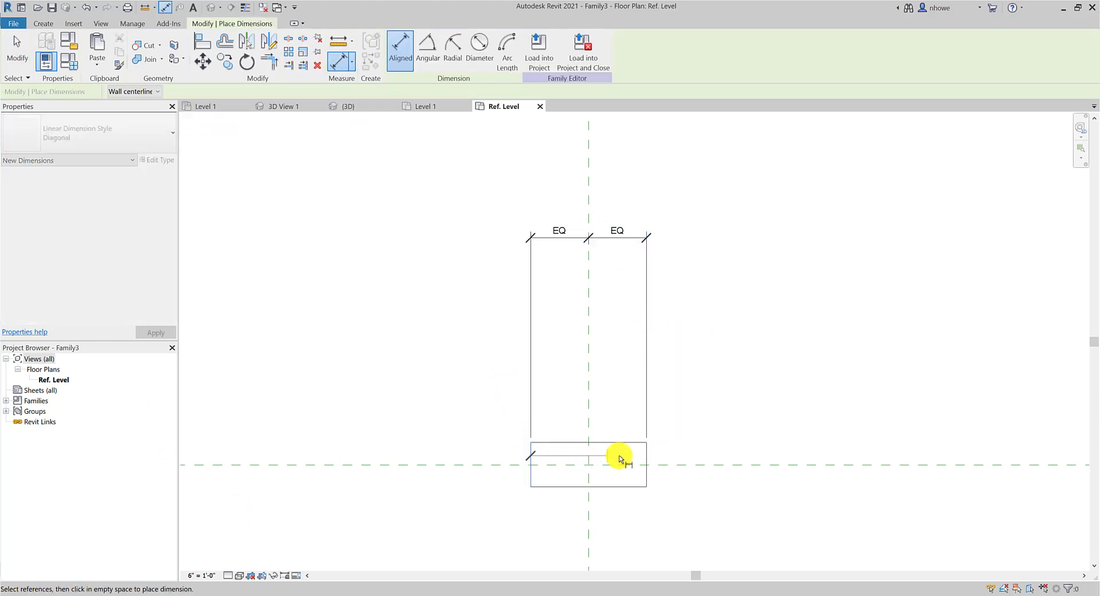
left_click(647, 456)
left_click(643, 189)
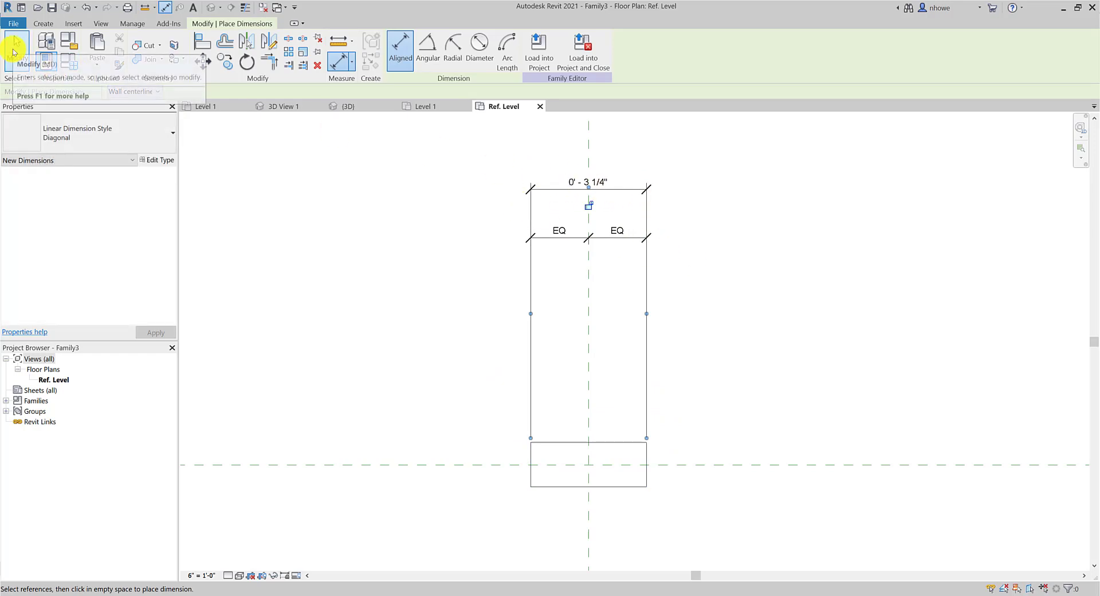
left_click(15, 49)
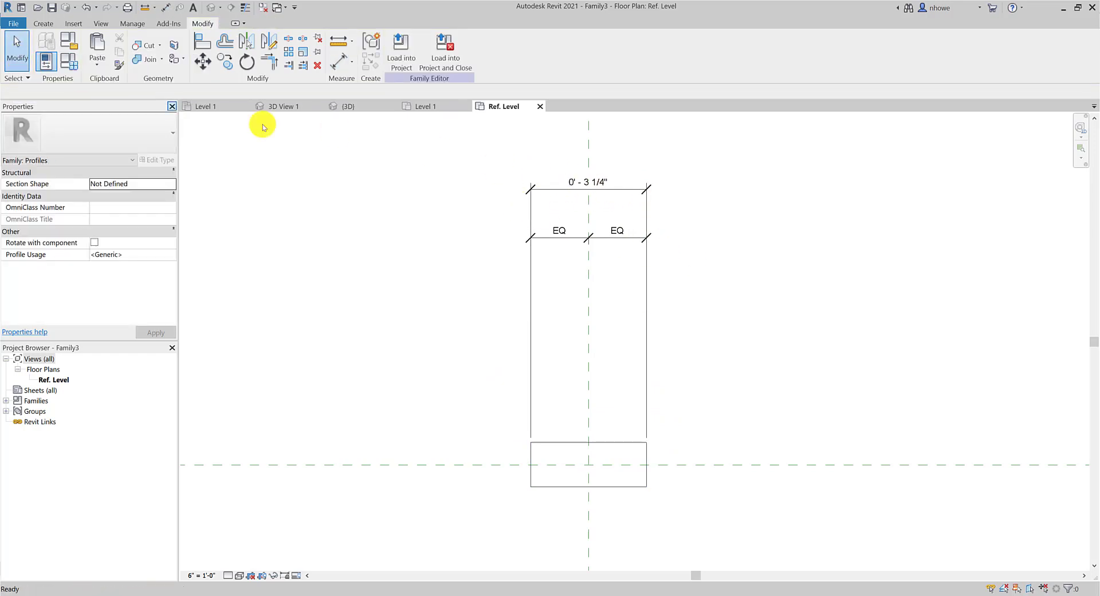
Label the overall horizontal dimension with a new type-based family parameter named width and set its value to 0' 2 1/2".
left_click(582, 196)
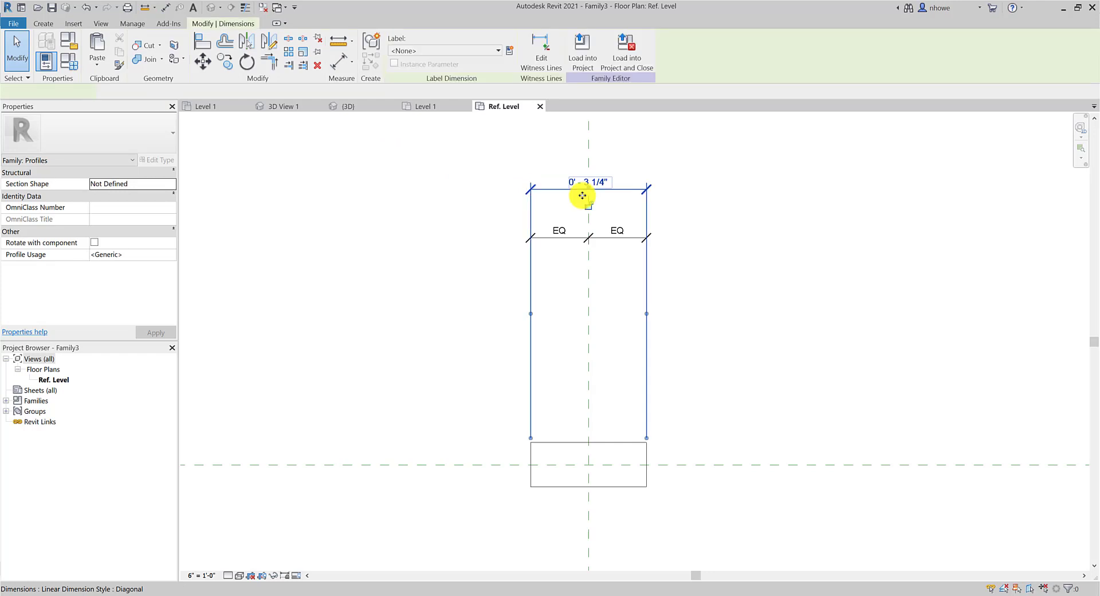
left_click(509, 51)
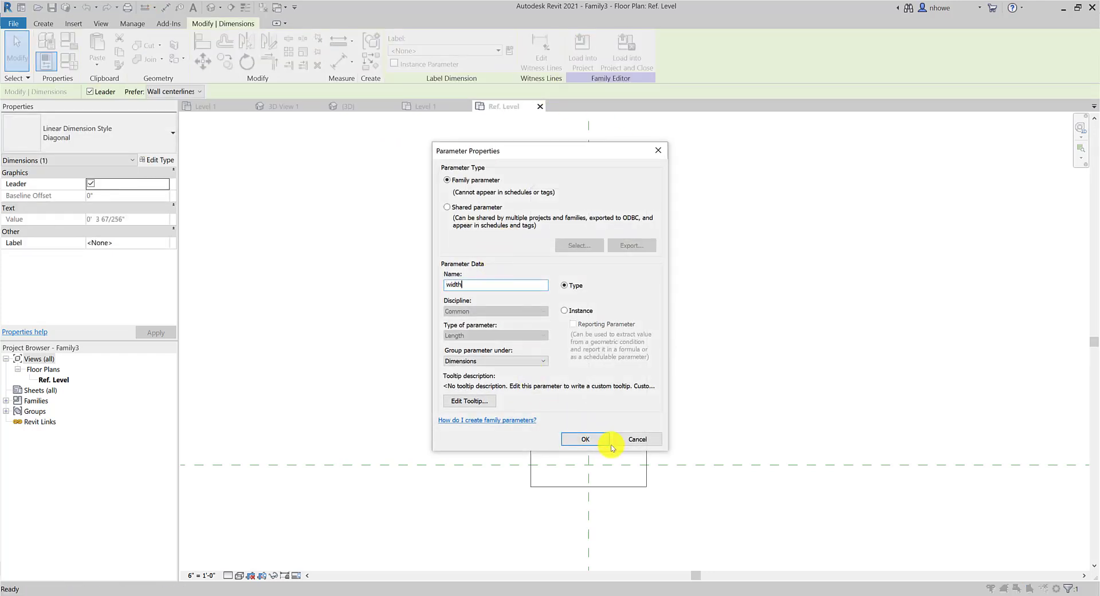
left_click(601, 441)
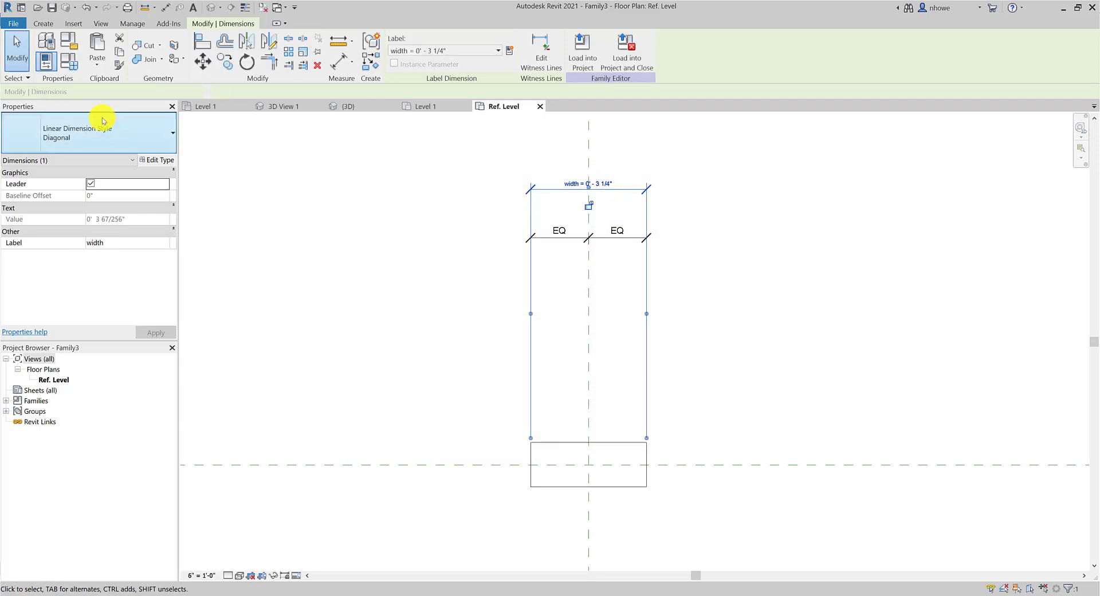
left_click(63, 60)
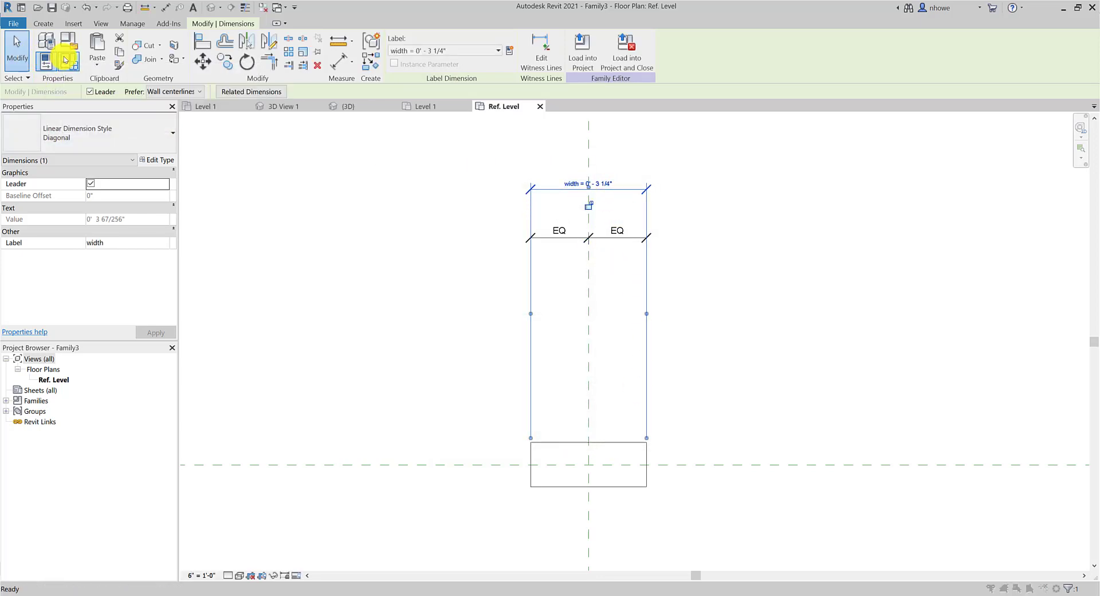
double_click(793, 255)
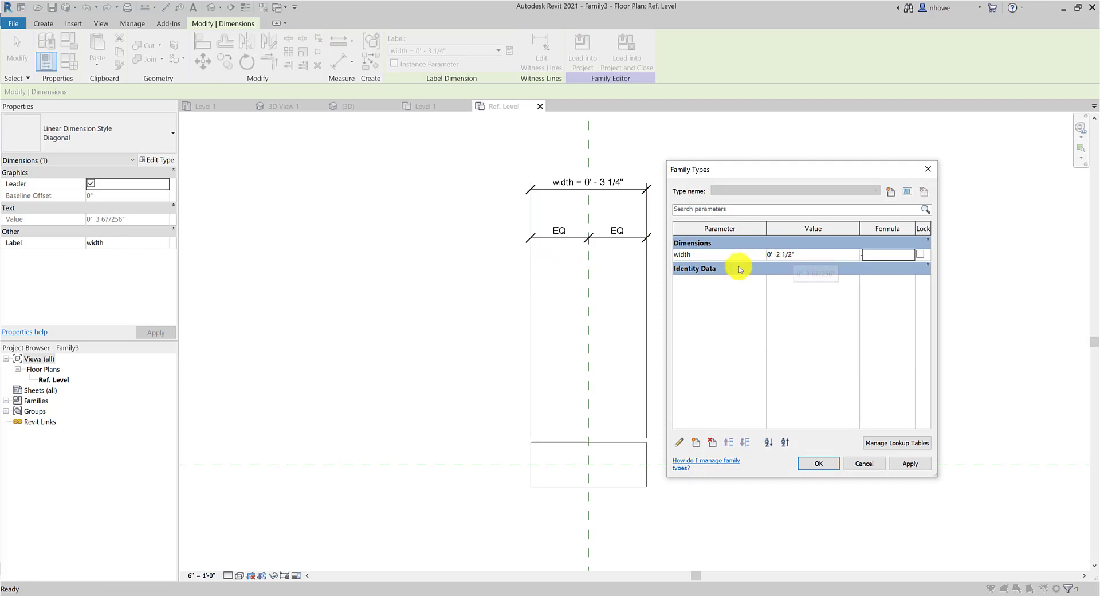
left_click(819, 463)
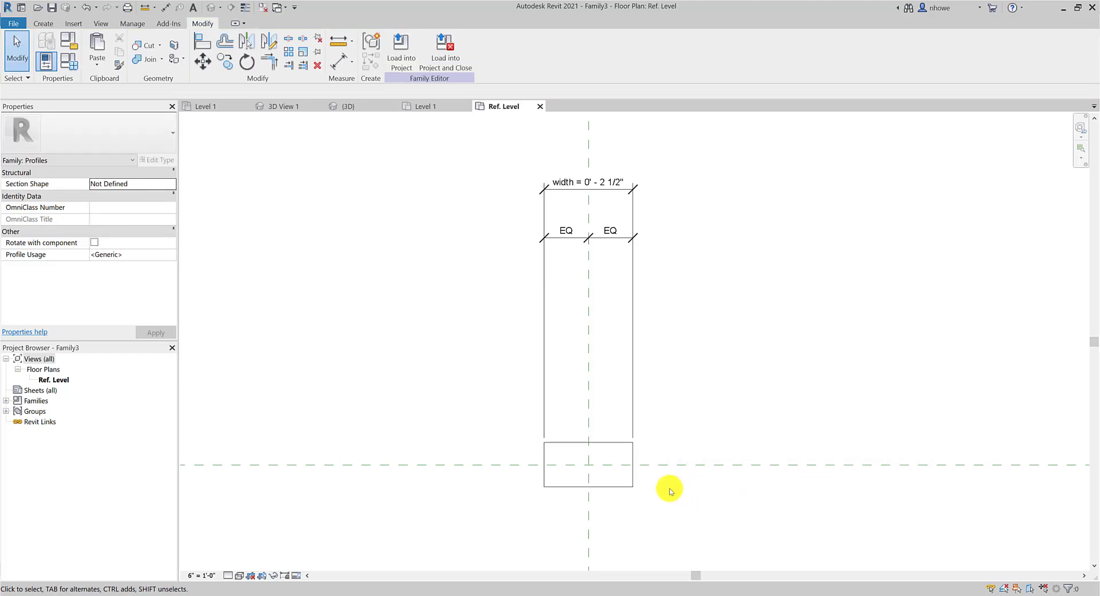
Dimension the bottom edge, Center (Front/Back) plane and top edge in one aligned string beside the rectangle and make its segments equal.
left_click(341, 66)
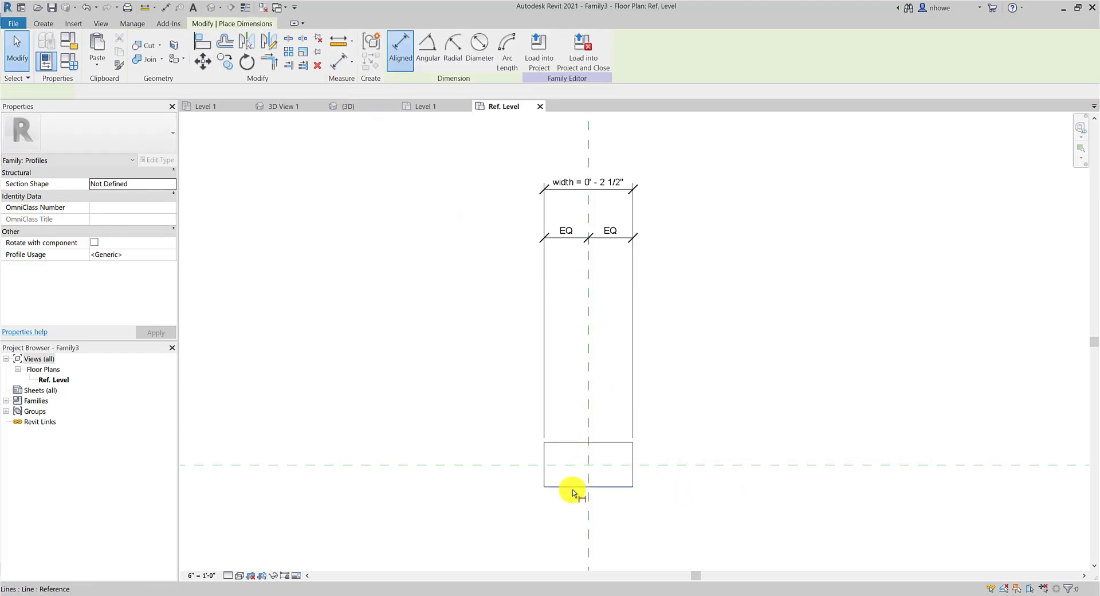
left_click(565, 486)
left_click(526, 464)
left_click(552, 445)
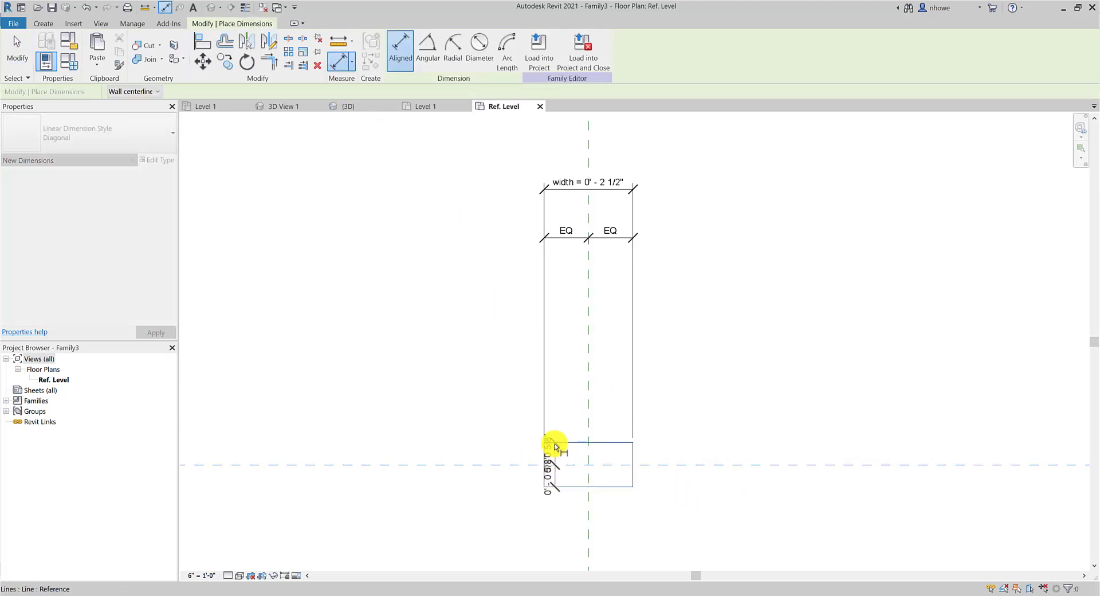
left_click(475, 446)
left_click(30, 48)
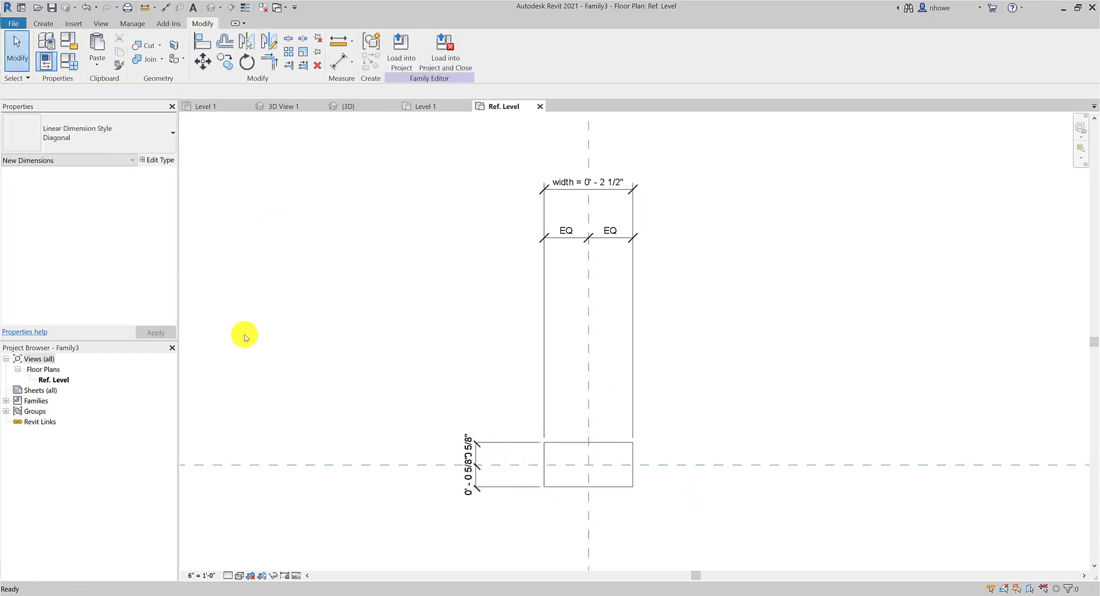
left_click(465, 457)
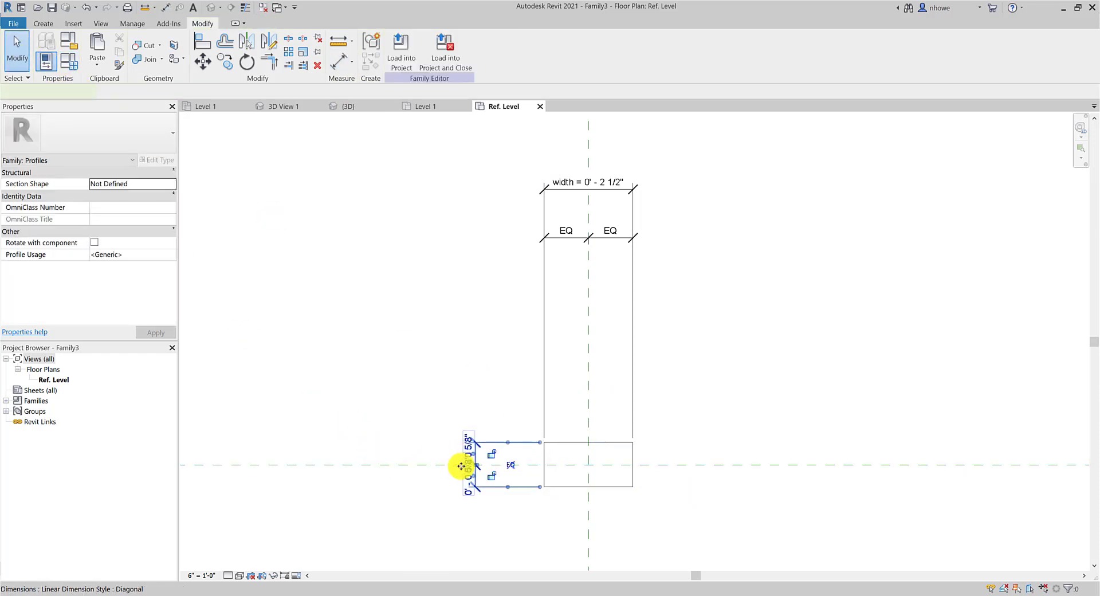
left_click(510, 464)
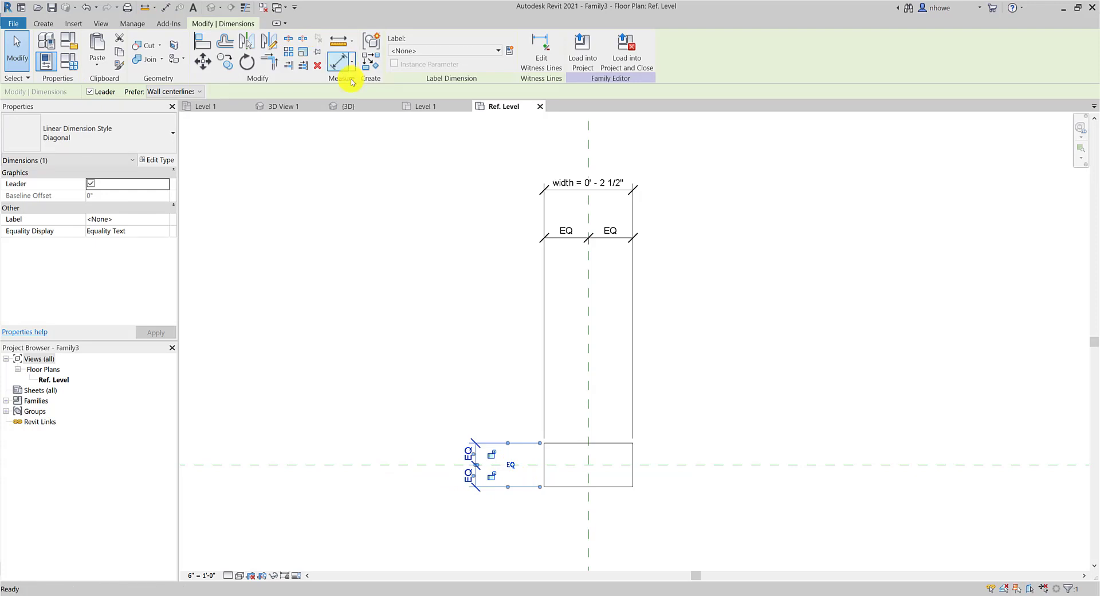
Add an overall aligned dimension between the rectangle's bottom and top edges, placed outside the vertical equality string.
left_click(340, 60)
left_click(576, 443)
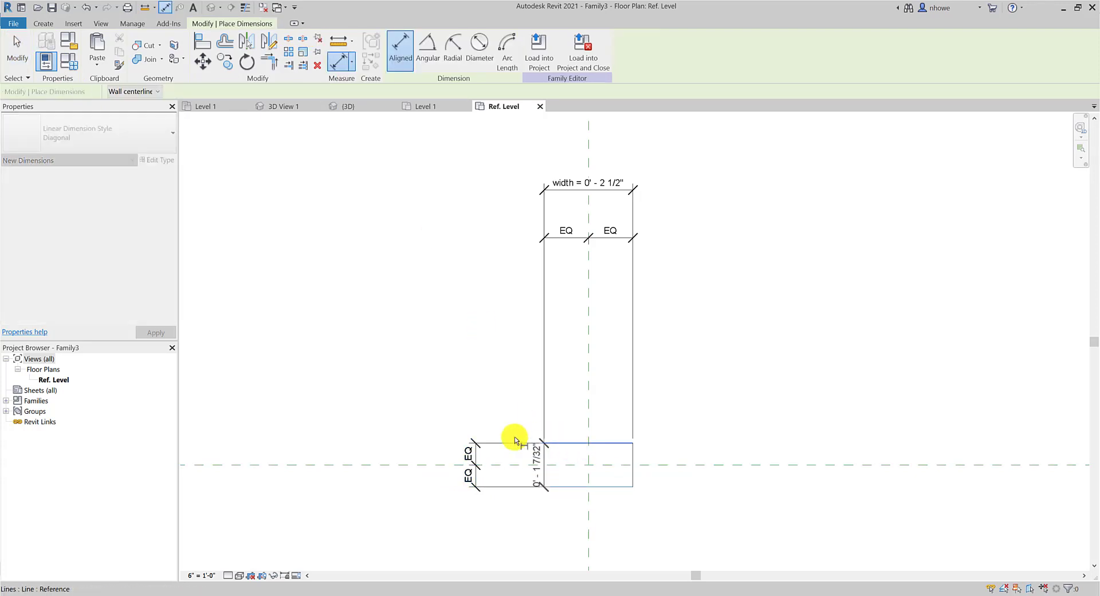
left_click(396, 442)
left_click(4, 43)
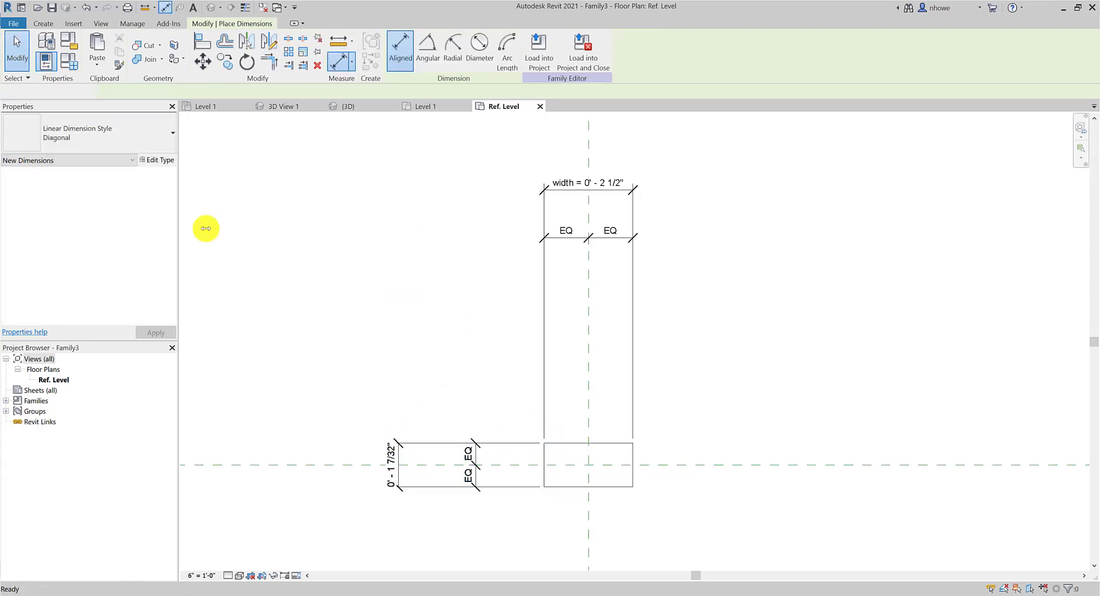
Label the overall vertical dimension with a new type-based family parameter named height and set its value to 0' 1 1/2".
left_click(437, 444)
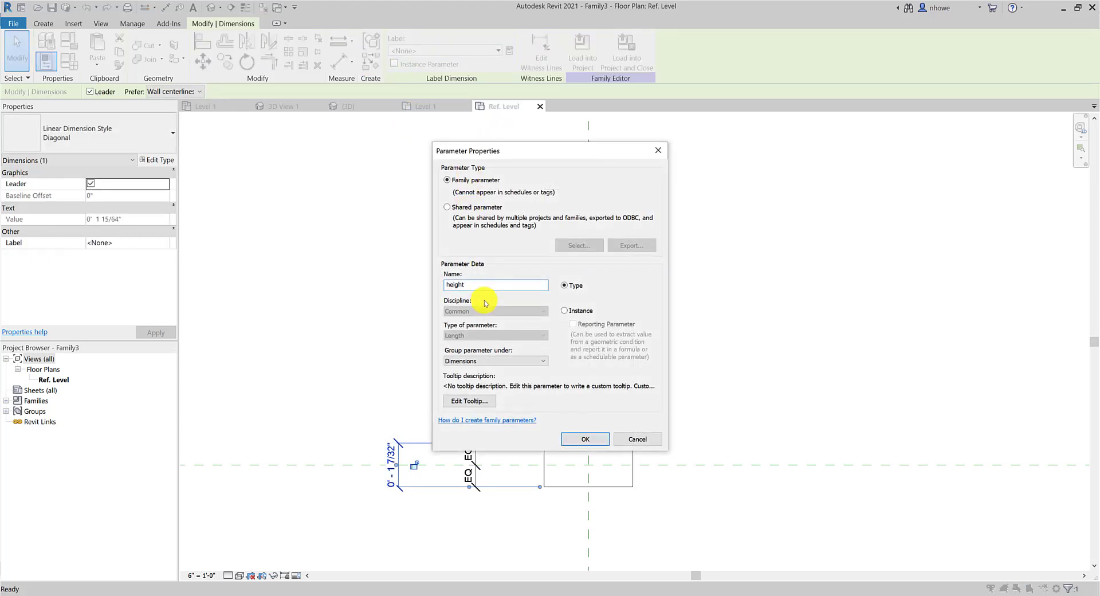
left_click(582, 440)
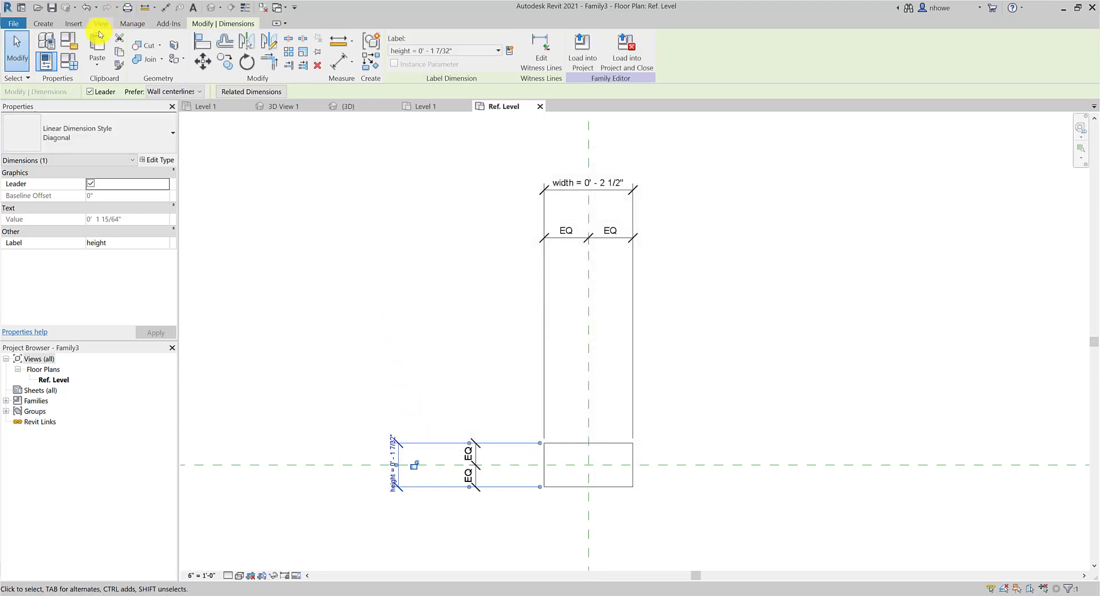
left_click(73, 64)
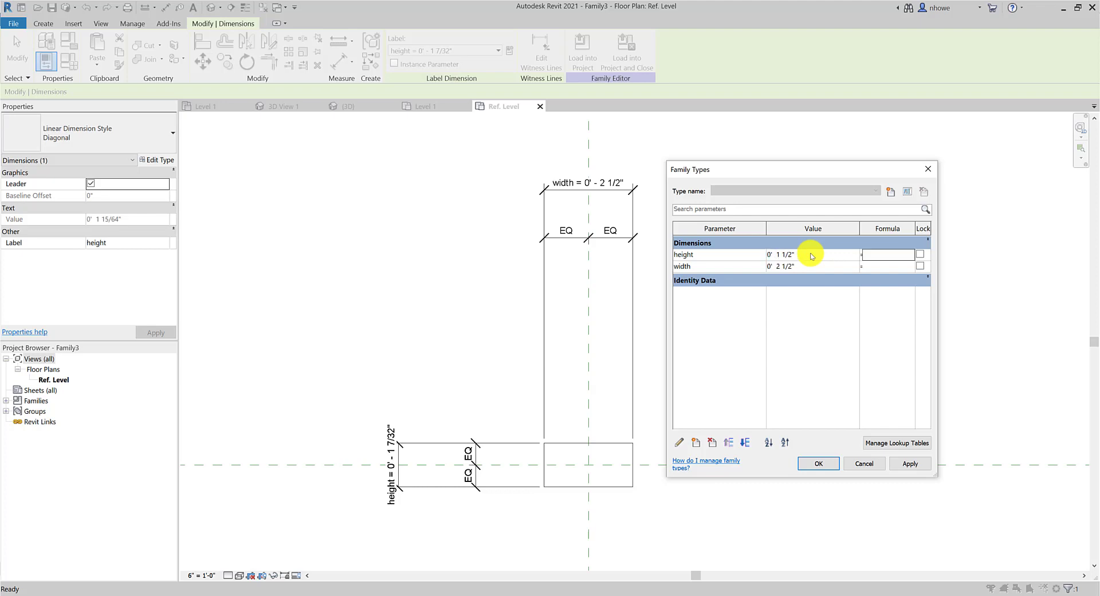
left_click(905, 464)
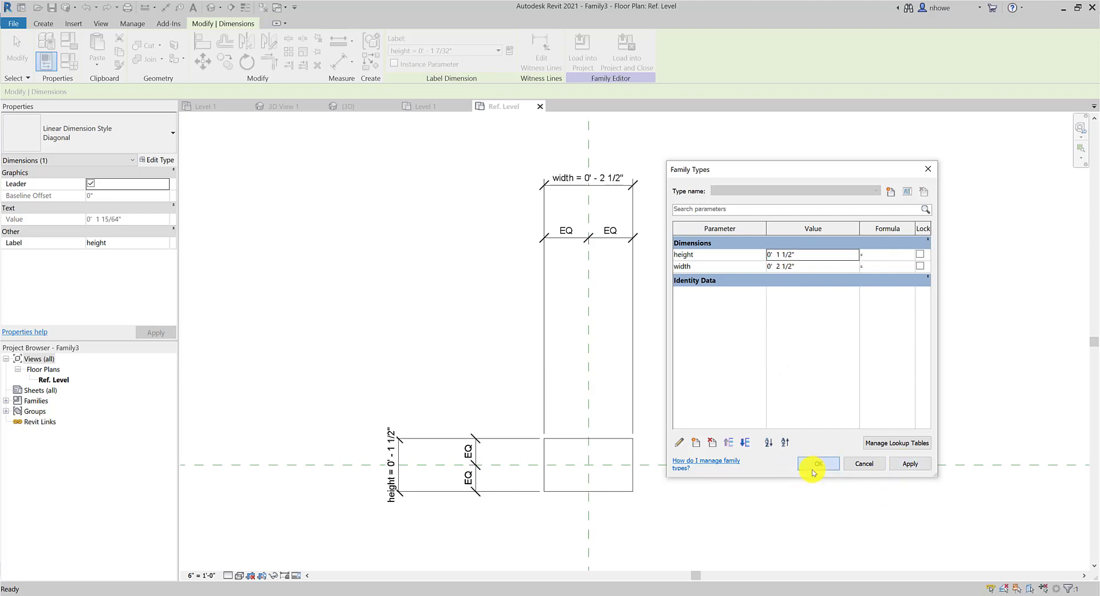
left_click(814, 467)
left_click(666, 482)
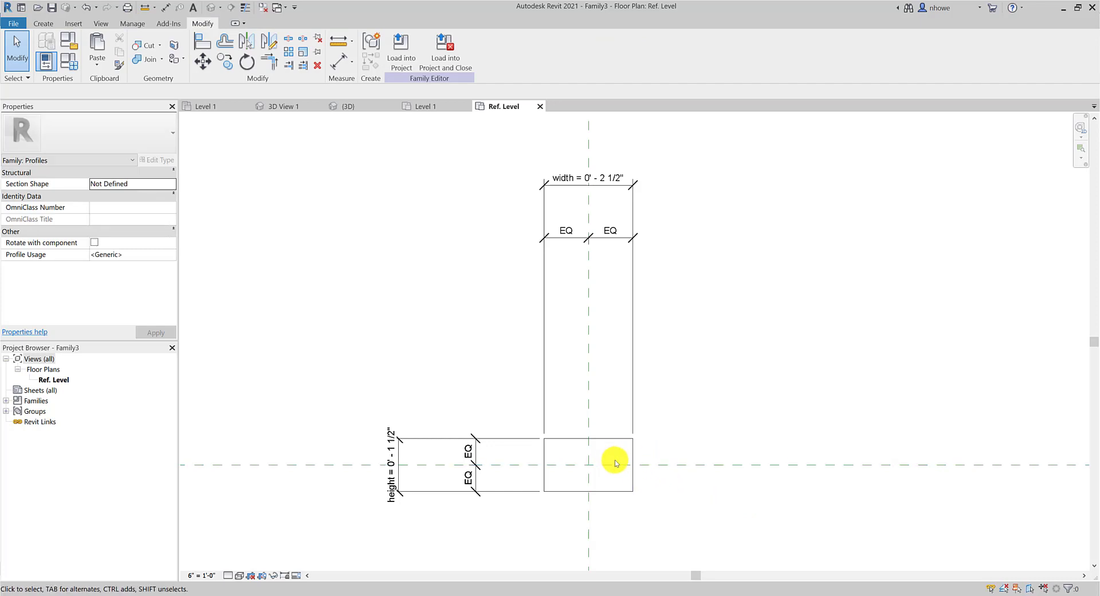
Try to move the rectangle's upper-right corner by the ends of its right and top edge lines.
scroll(667, 495, "up", 3)
scroll(670, 496, "down", 2)
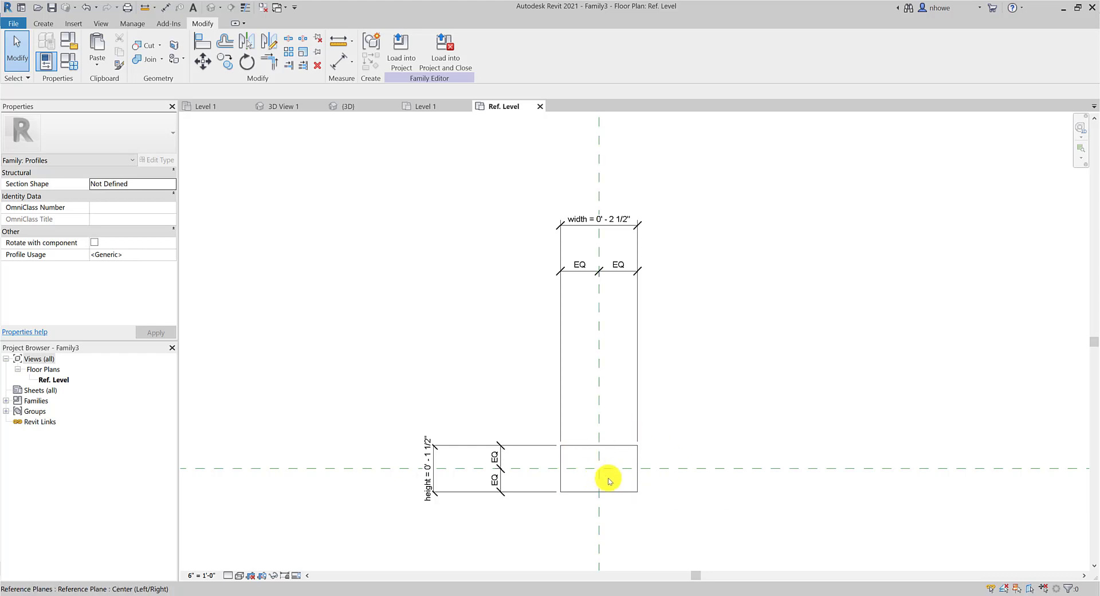
scroll(607, 481, "up", 2)
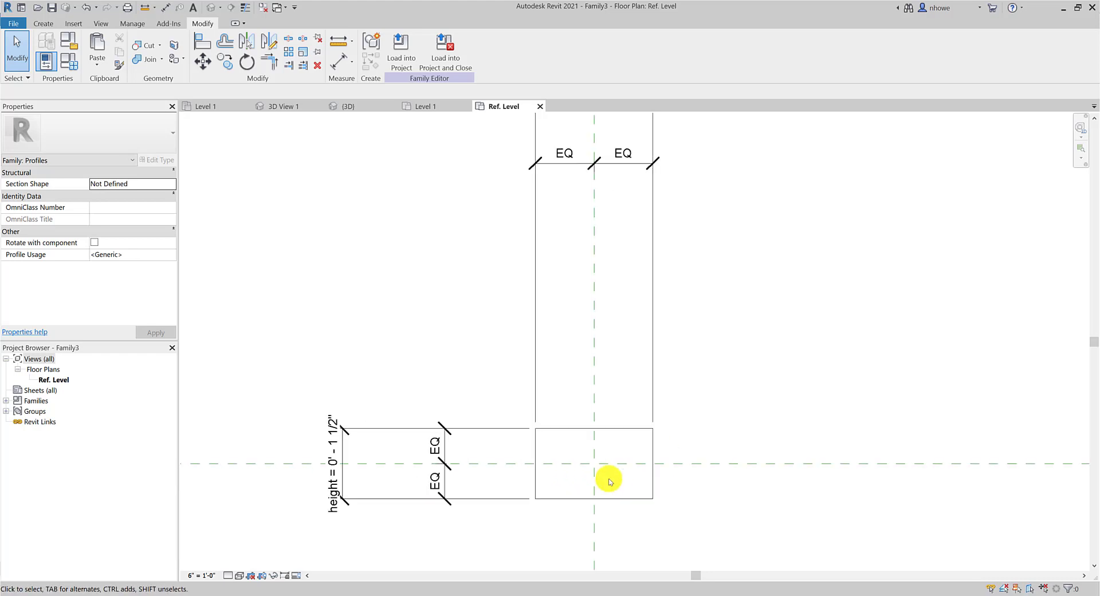
left_click(652, 442)
key("Escape")
left_click(649, 430)
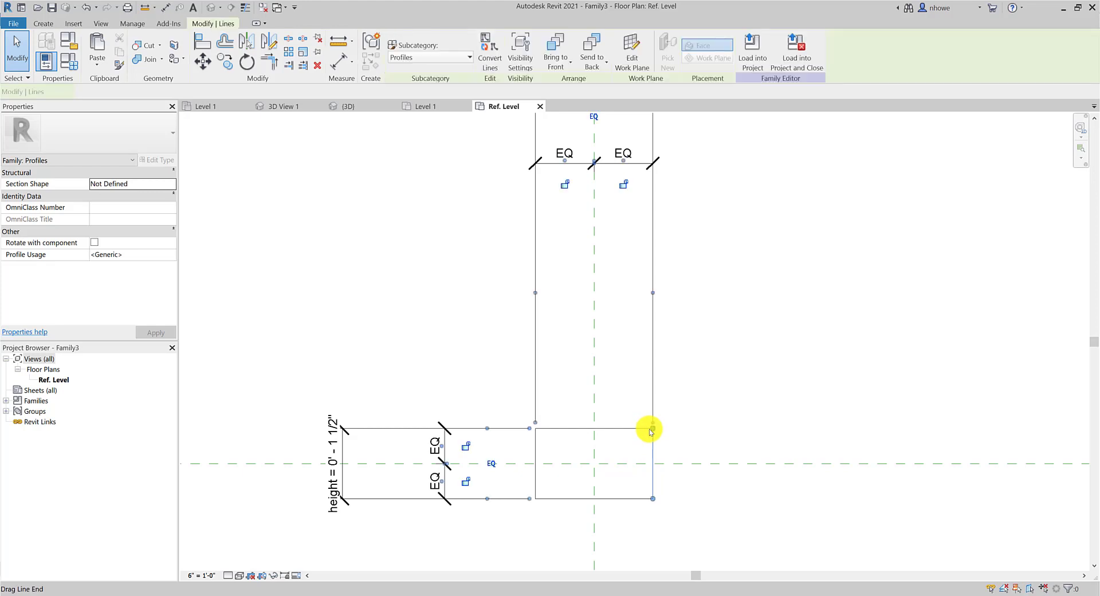
mouse_move(651, 430)
left_mouse_down()
mouse_move(652, 447)
mouse_move(631, 430)
mouse_move(653, 430)
mouse_move(654, 444)
mouse_move(675, 450)
mouse_move(668, 457)
left_mouse_up()
scroll(664, 441, "up", 4)
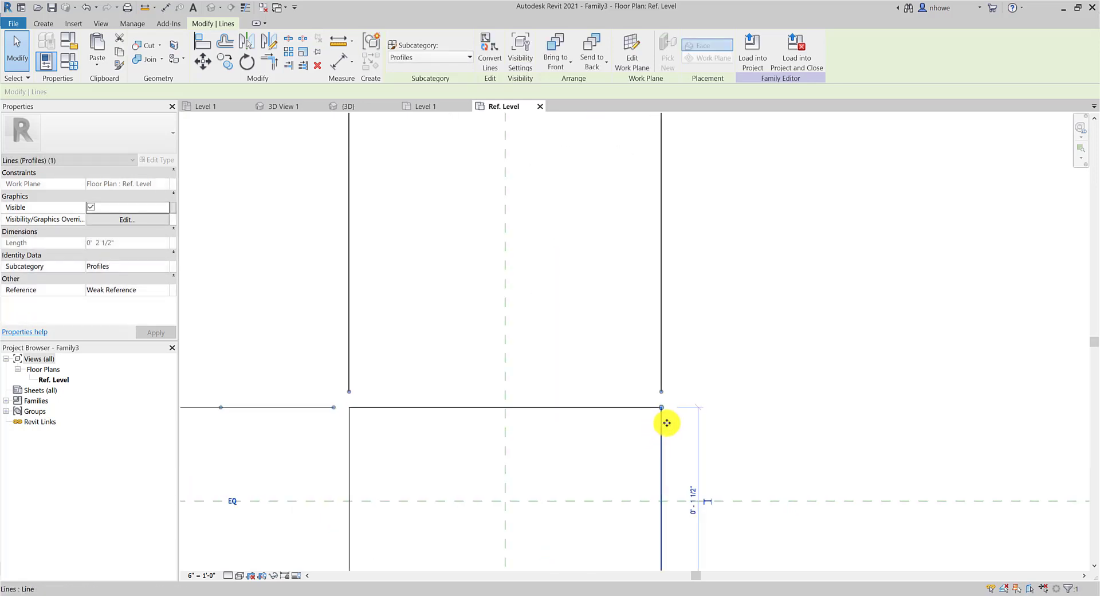
scroll(641, 436, "down", 4)
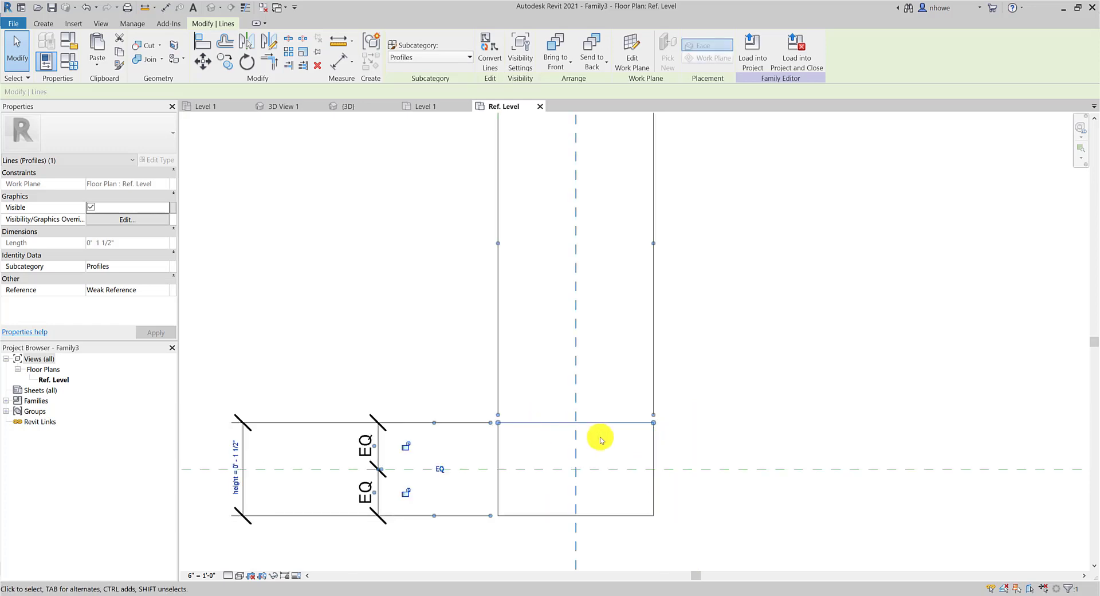
left_click_drag(653, 422, 663, 448)
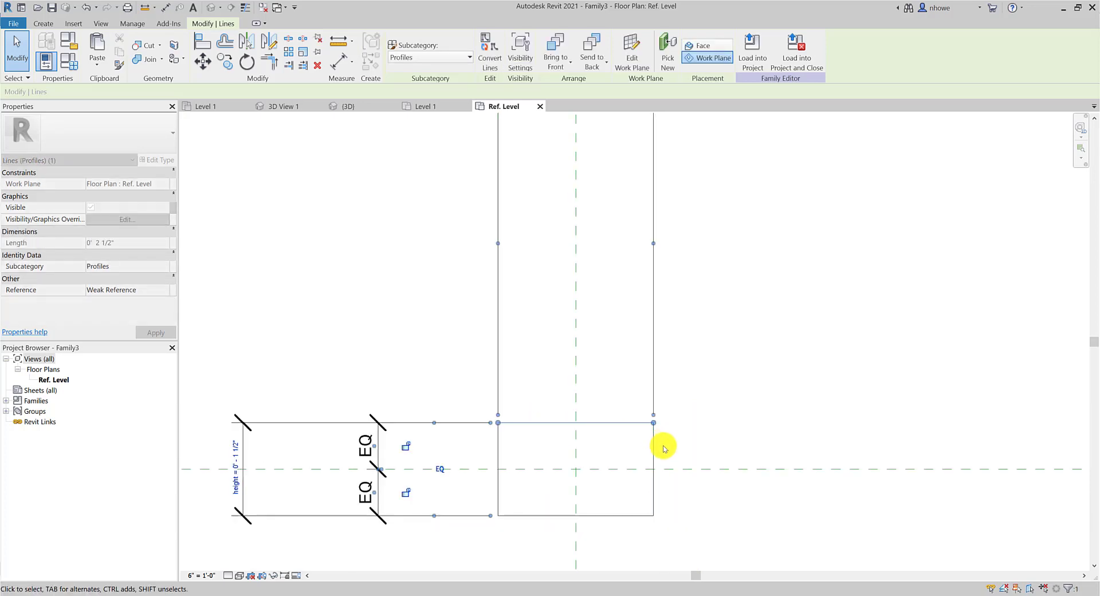
scroll(663, 446, "up", 3)
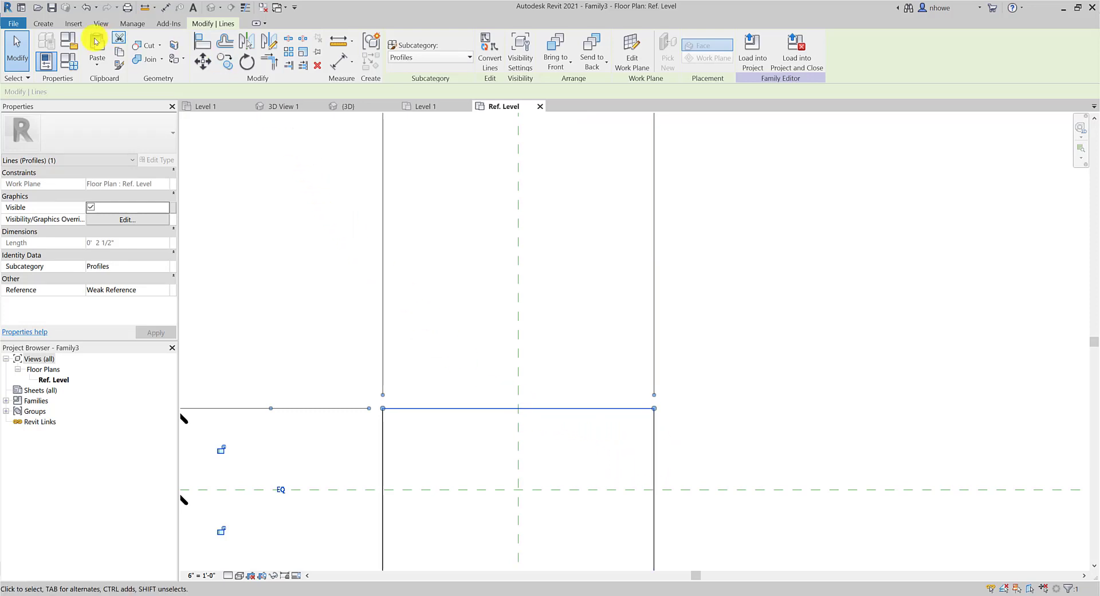
Draw a sloped line from the midpoint of the profile's top edge down to the upper part of its right edge.
left_click(43, 26)
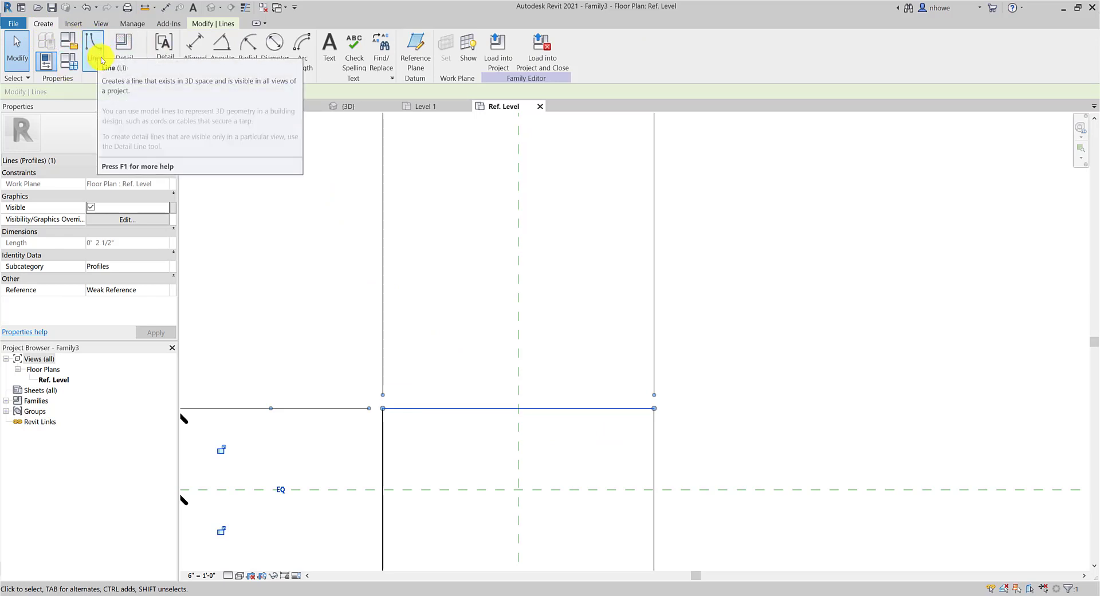
left_click(100, 60)
left_click(519, 408)
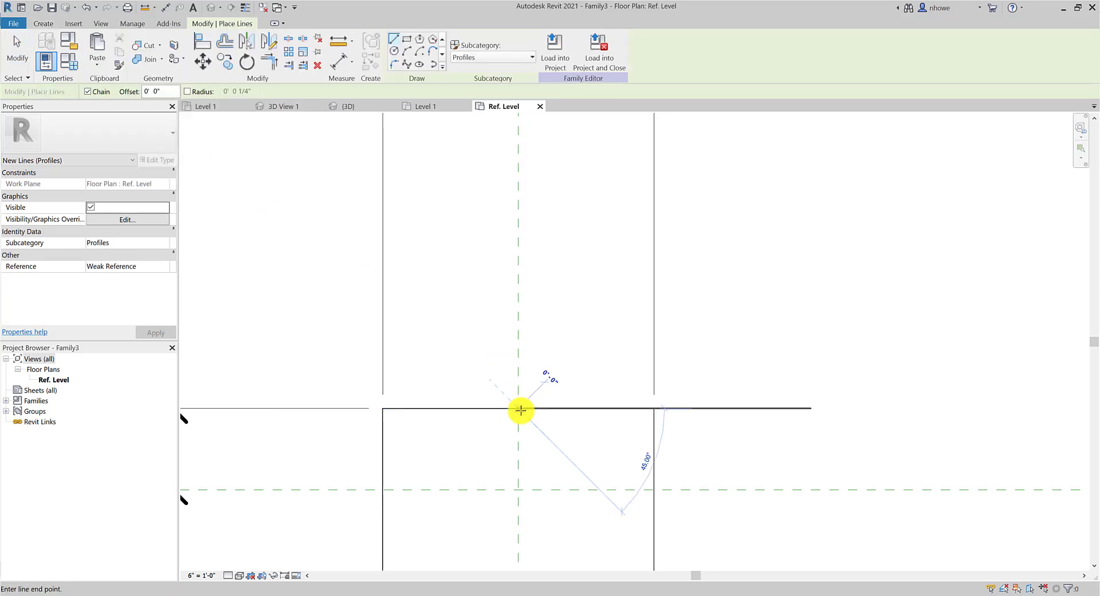
left_click(682, 462)
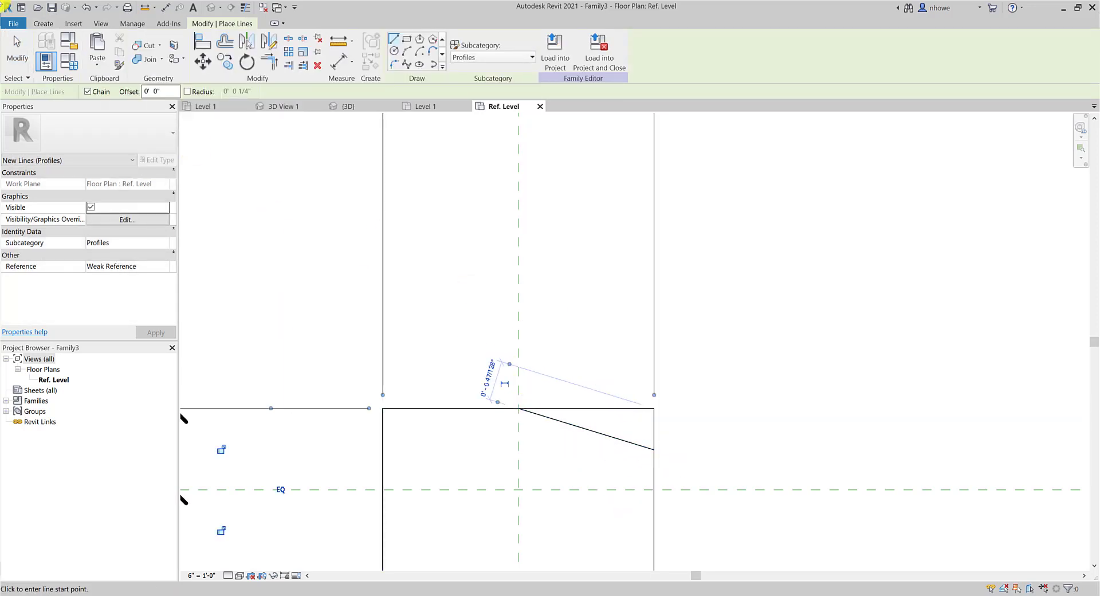
left_click(17, 47)
Shorten the top edge and the right edge so that they end at the sloped line's two endpoints.
left_click(602, 408)
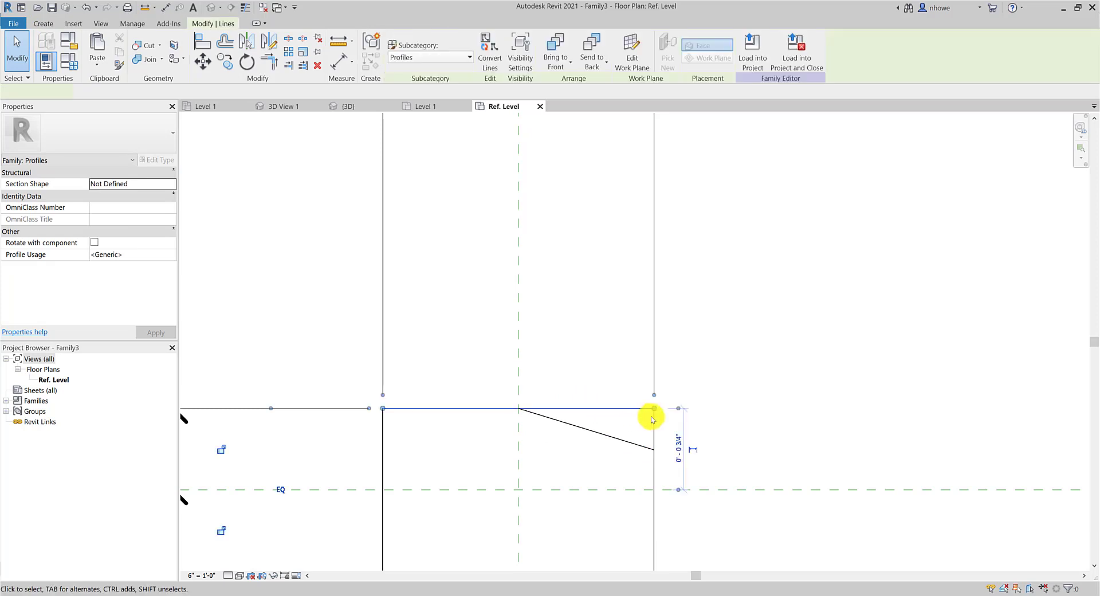
left_click_drag(653, 408, 518, 409)
scroll(459, 407, "down", 3)
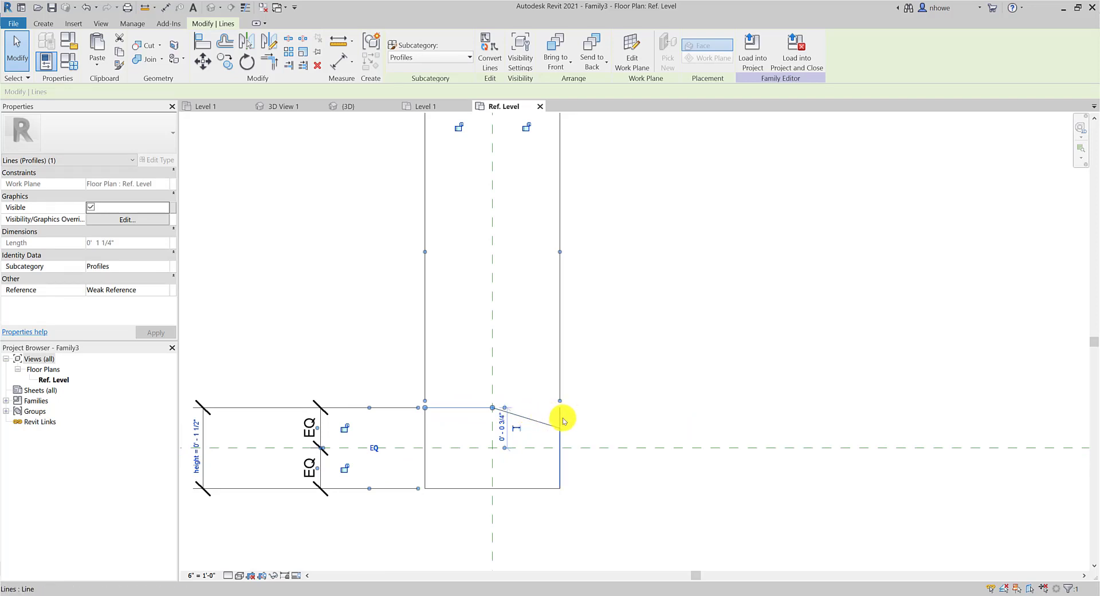
left_click(562, 420)
left_click_drag(560, 408, 560, 428)
left_click(634, 434)
scroll(562, 429, "up", 2)
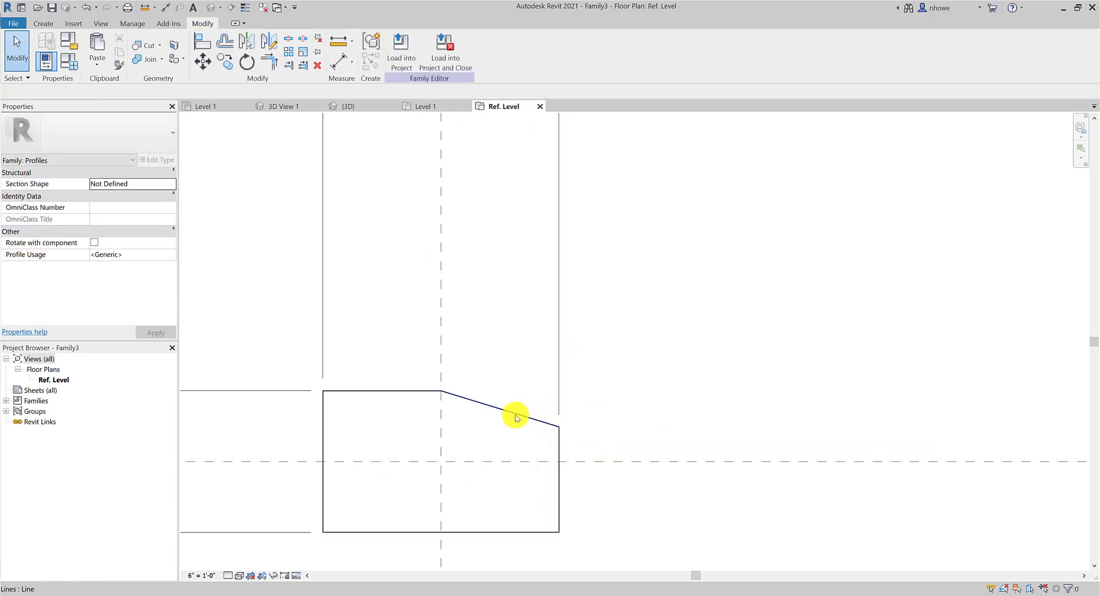
left_click(561, 442)
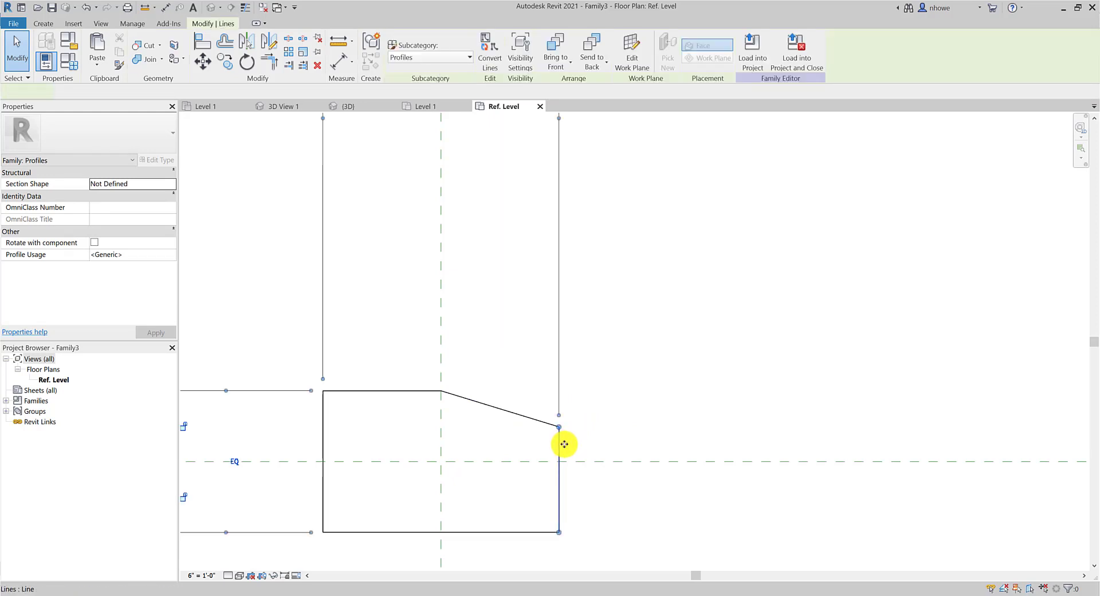
left_click(322, 442)
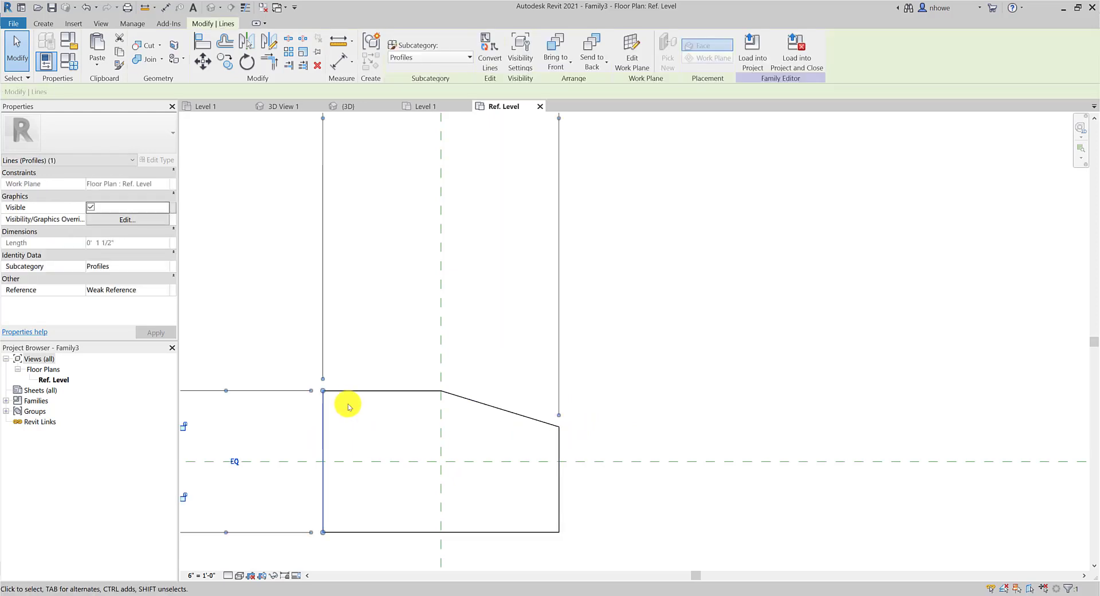
left_click(378, 533)
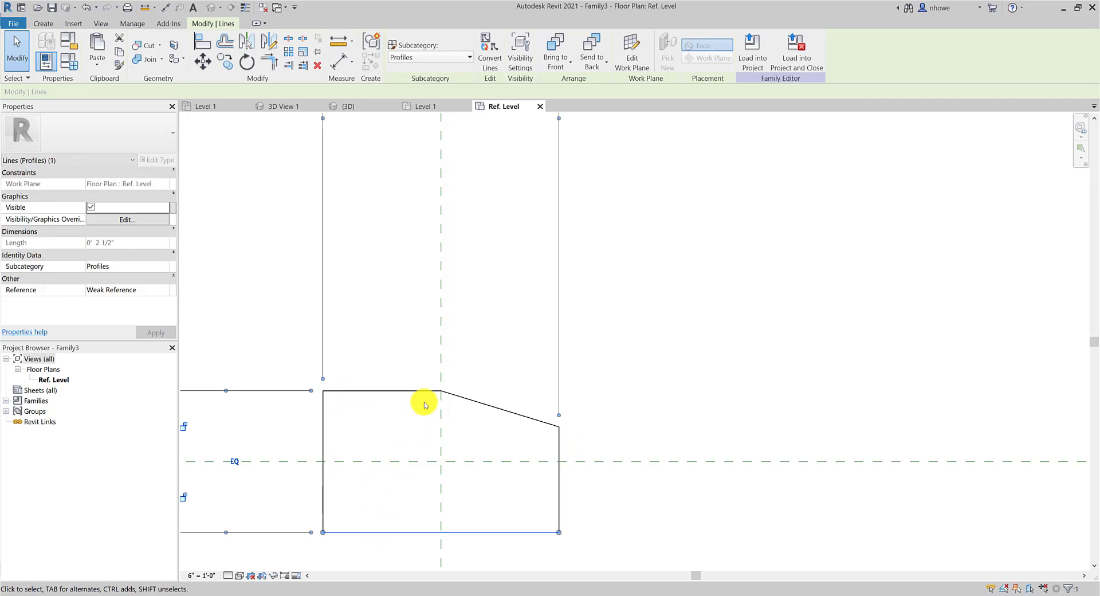
Move the corner between the top edge and the slope to about a quarter of the profile's width from its left edge.
scroll(424, 404, "down", 1)
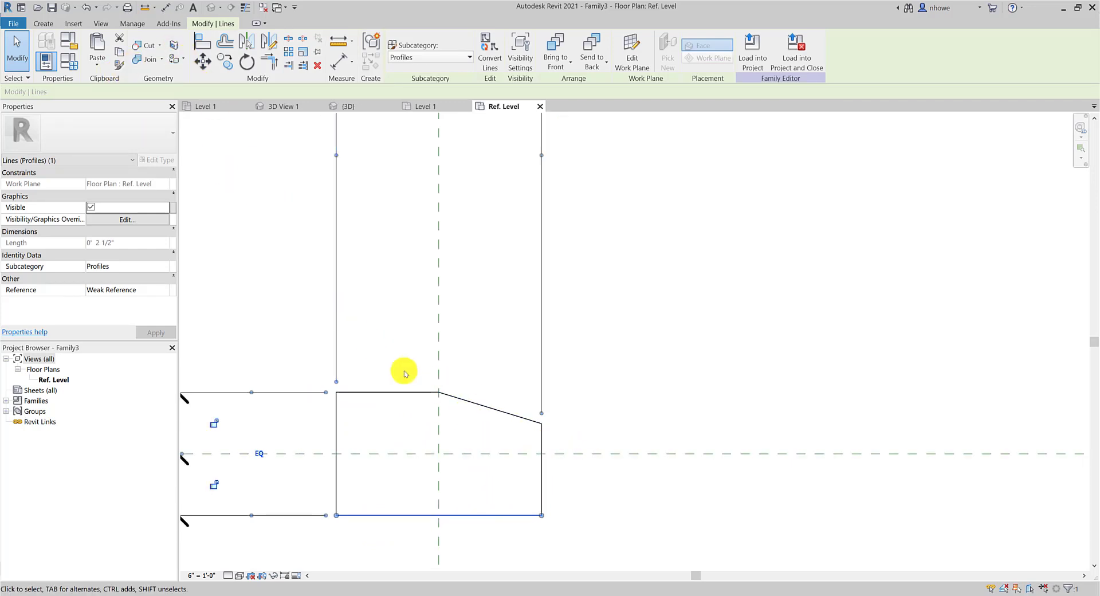
left_click(428, 392)
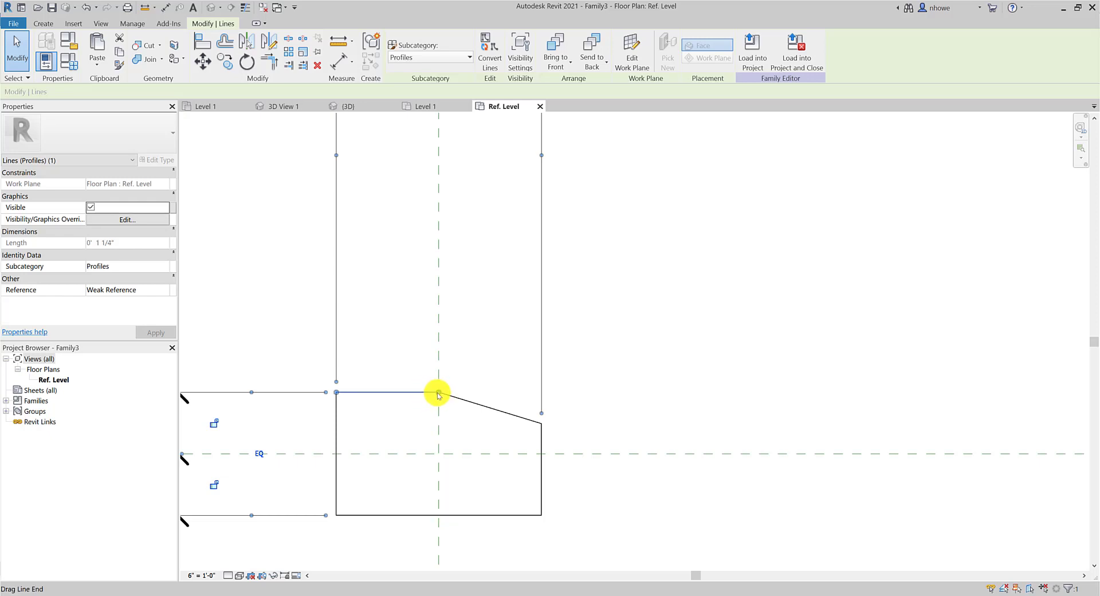
left_click_drag(438, 392, 388, 393)
left_click(444, 395)
left_click(408, 425)
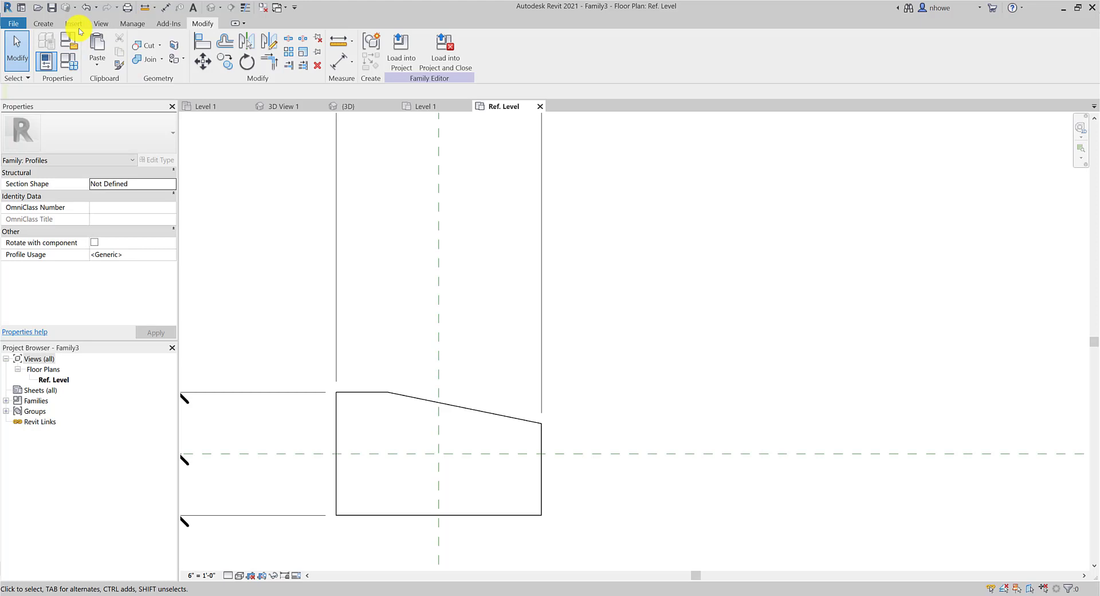
Round the profile's upper-right and upper-left corners using Fillet Arc with a fixed radius of 0' 0 1/2".
left_click(43, 23)
left_click(94, 43)
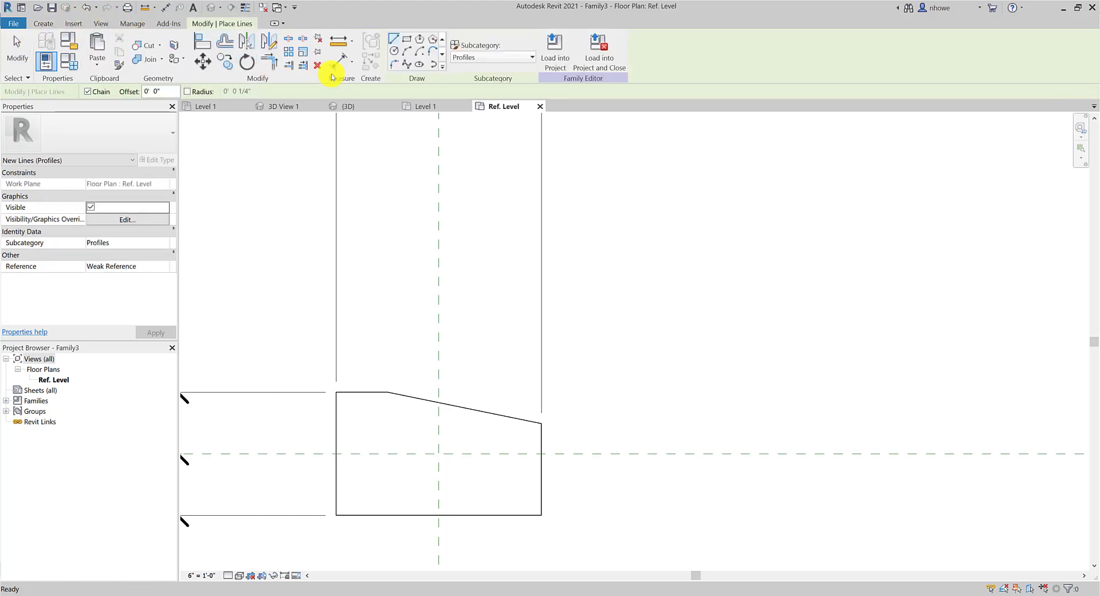
left_click(396, 64)
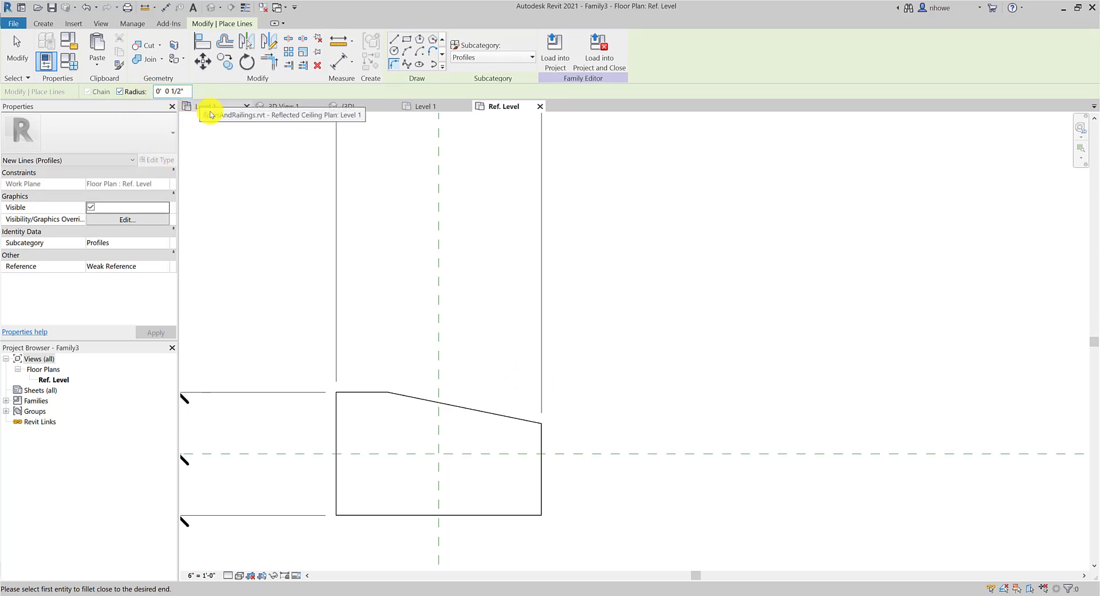
left_click(541, 443)
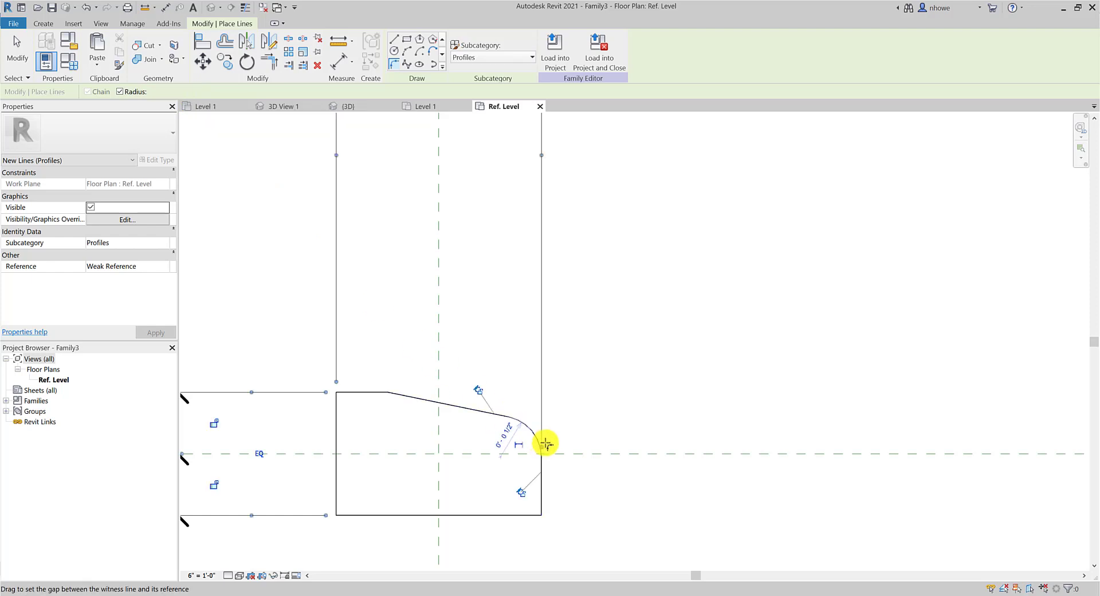
left_click(411, 399)
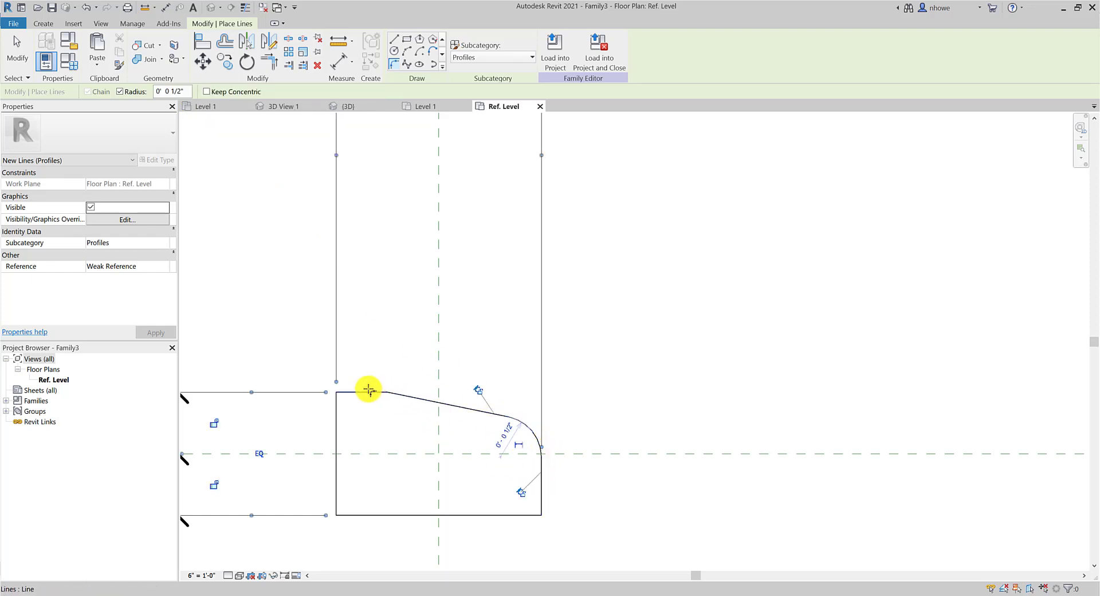
left_click(336, 413)
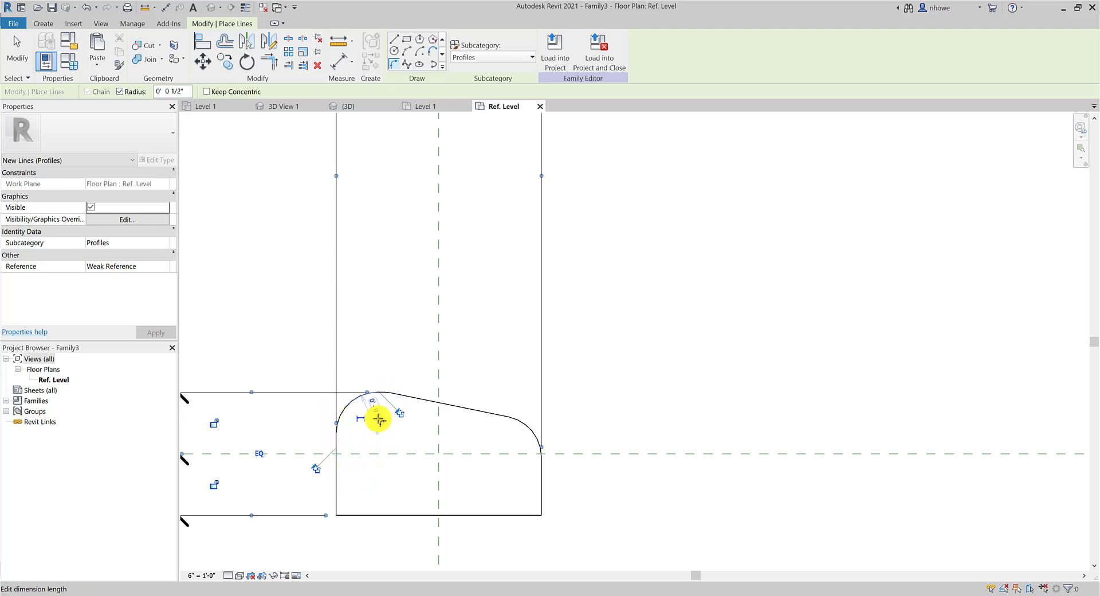
Round the profile's lower-left and lower-right corners with the same 0' 0 1/2" fillet radius.
scroll(377, 417, "up", 3)
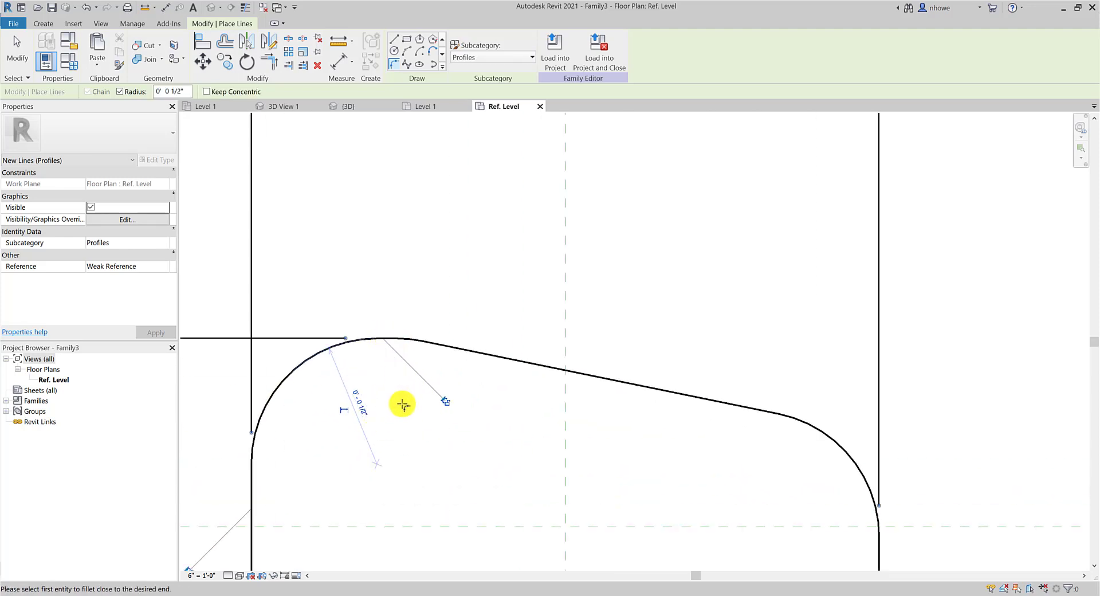
scroll(399, 418, "down", 4)
left_click(365, 469)
left_click(395, 483)
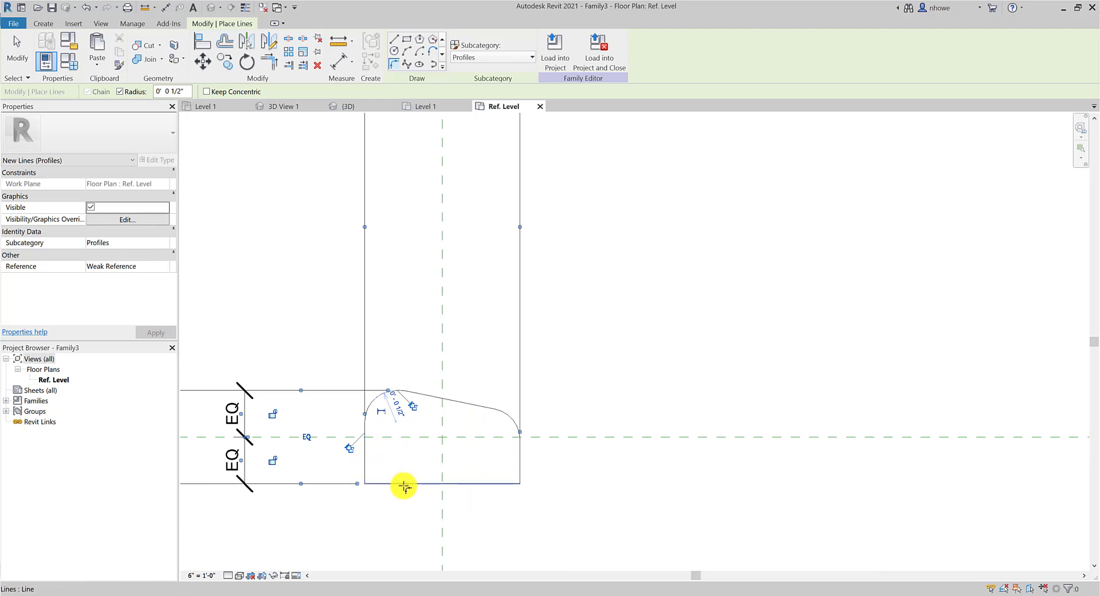
left_click(523, 458)
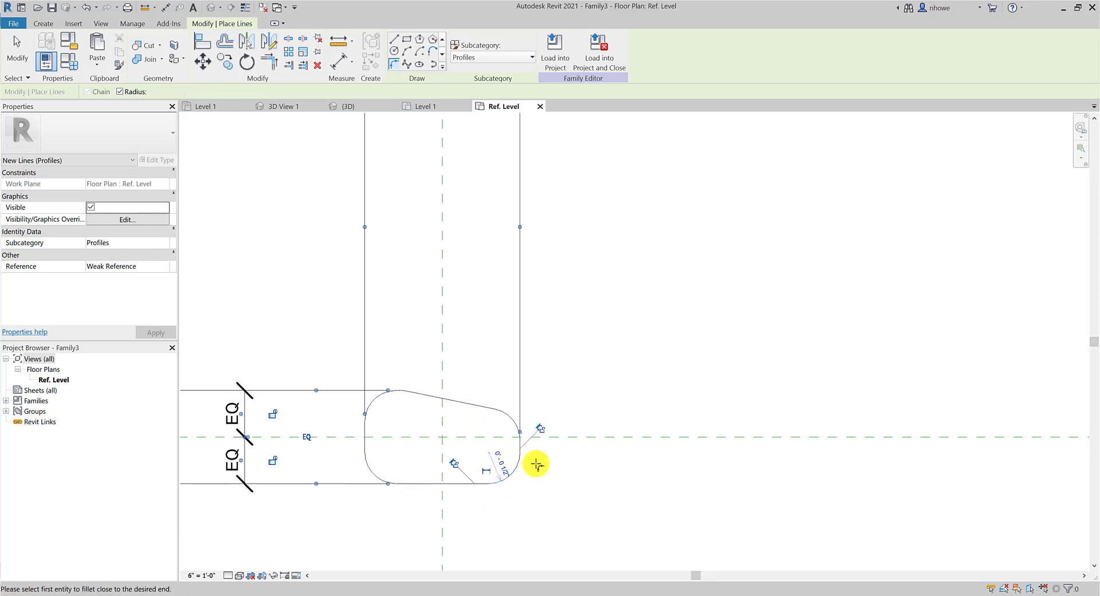
left_click(11, 43)
Set the width parameter to 0' 3" in Family Types and apply it to test how the profile flexes.
scroll(602, 405, "down", 2)
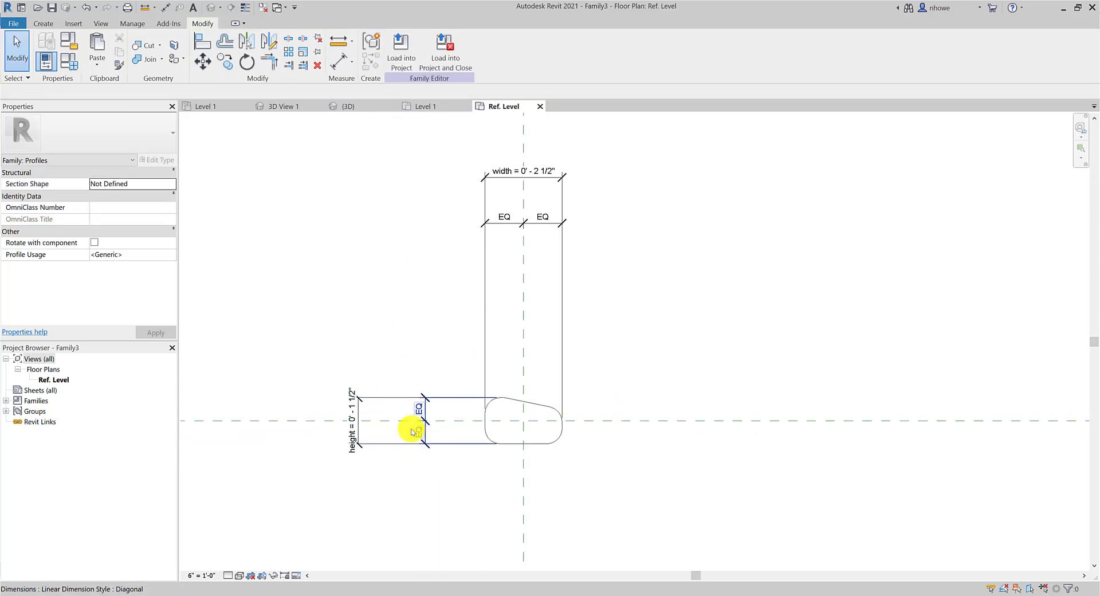
scroll(521, 405, "up", 3)
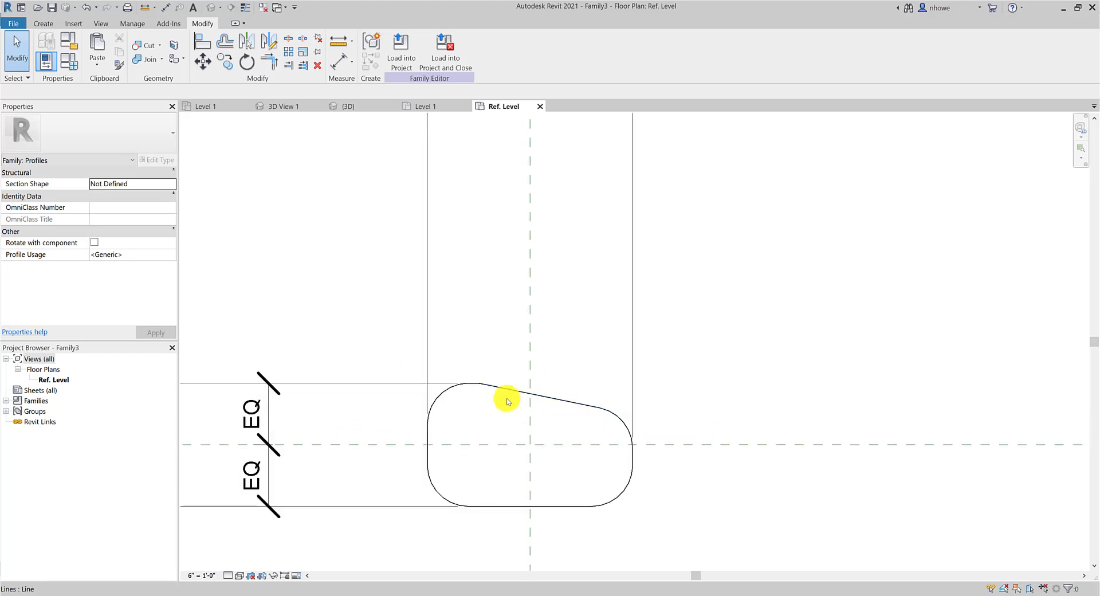
scroll(589, 290, "down", 4)
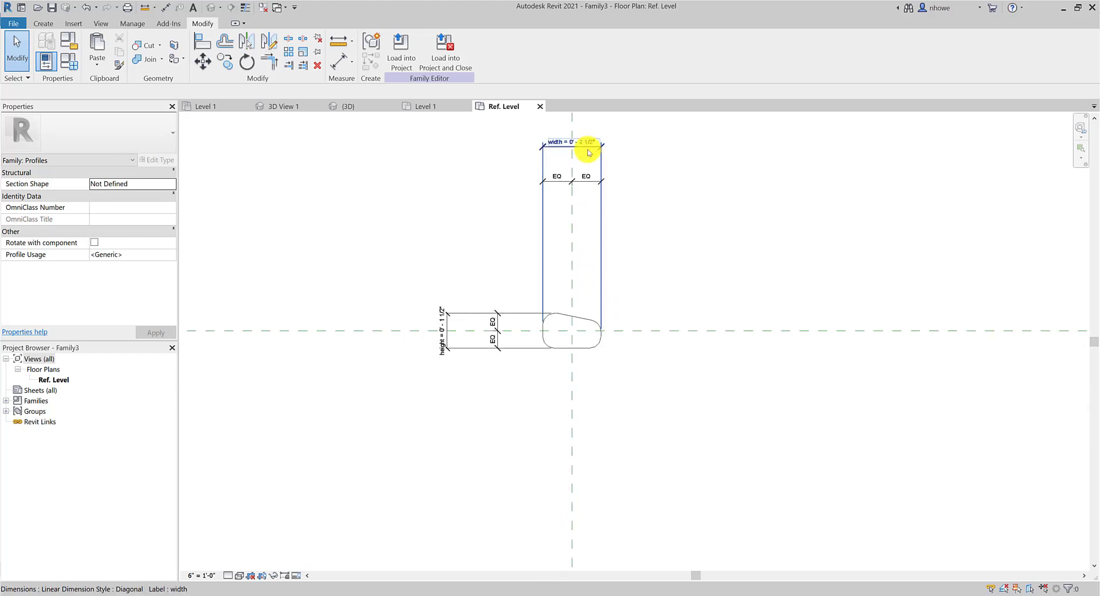
scroll(579, 146, "up", 2)
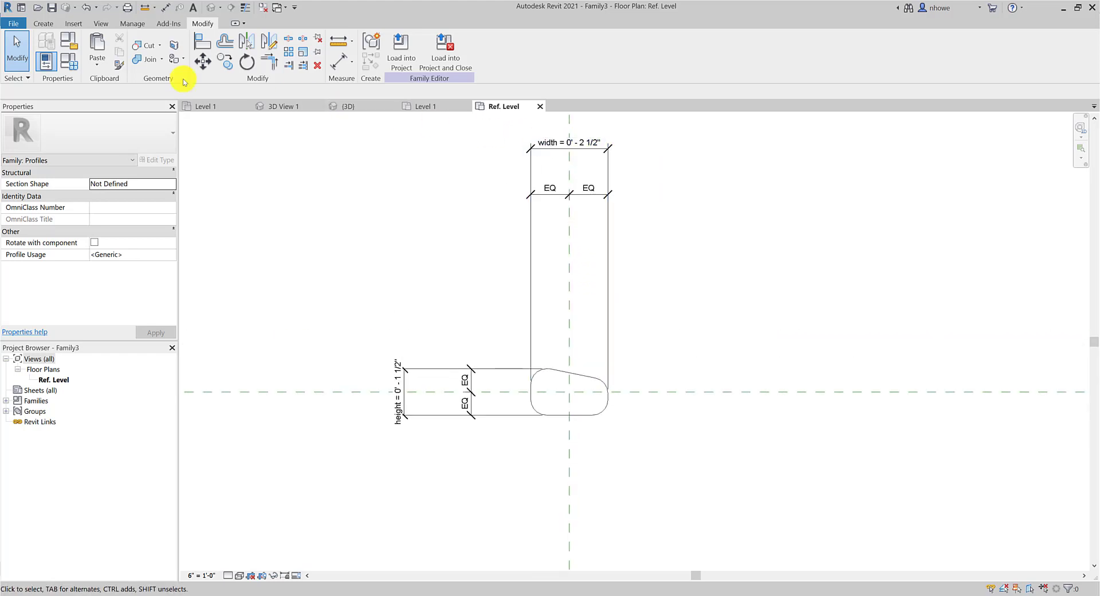
left_click(78, 66)
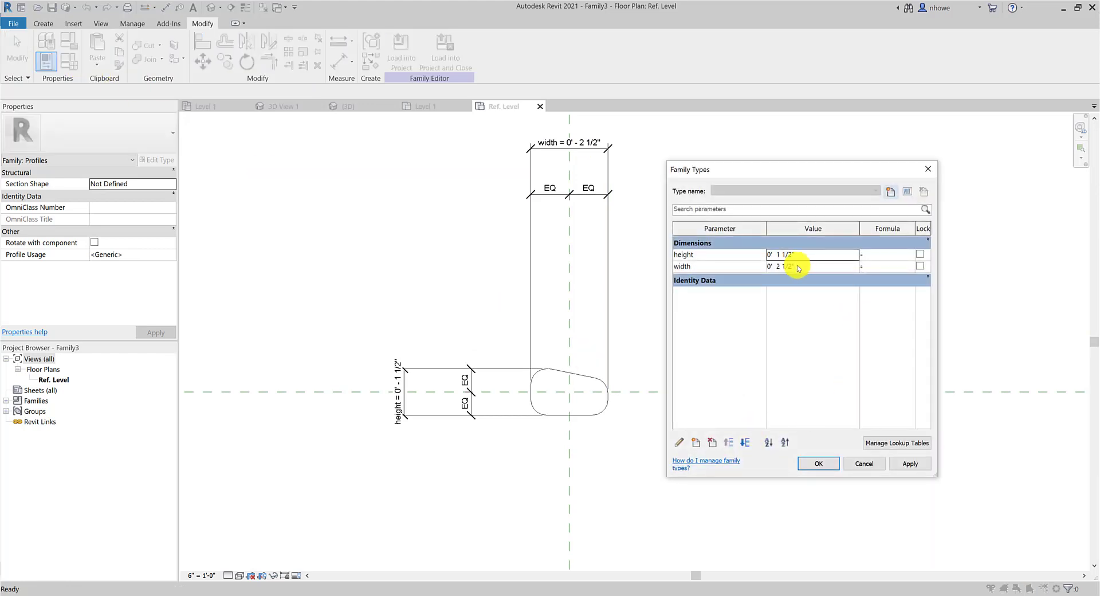
left_click(792, 267)
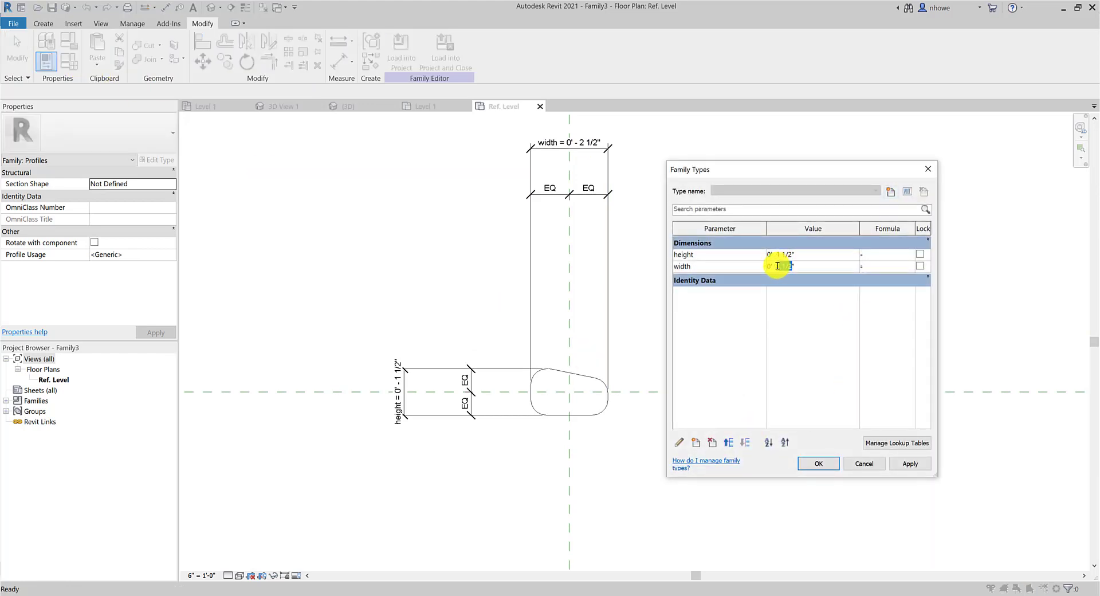
left_click(909, 464)
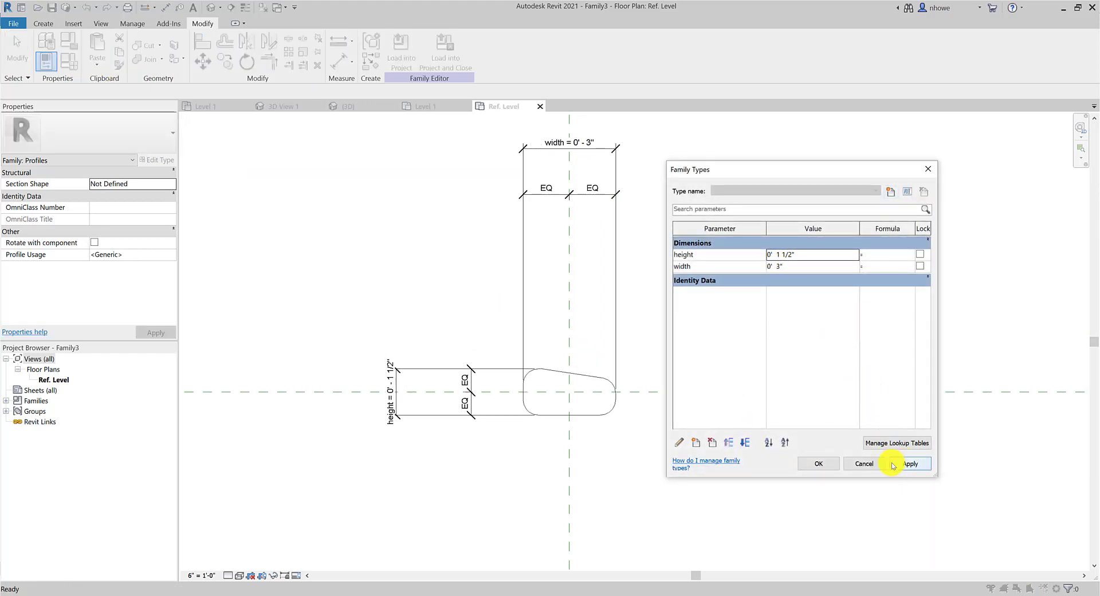
left_click(831, 463)
scroll(591, 402, "up", 3)
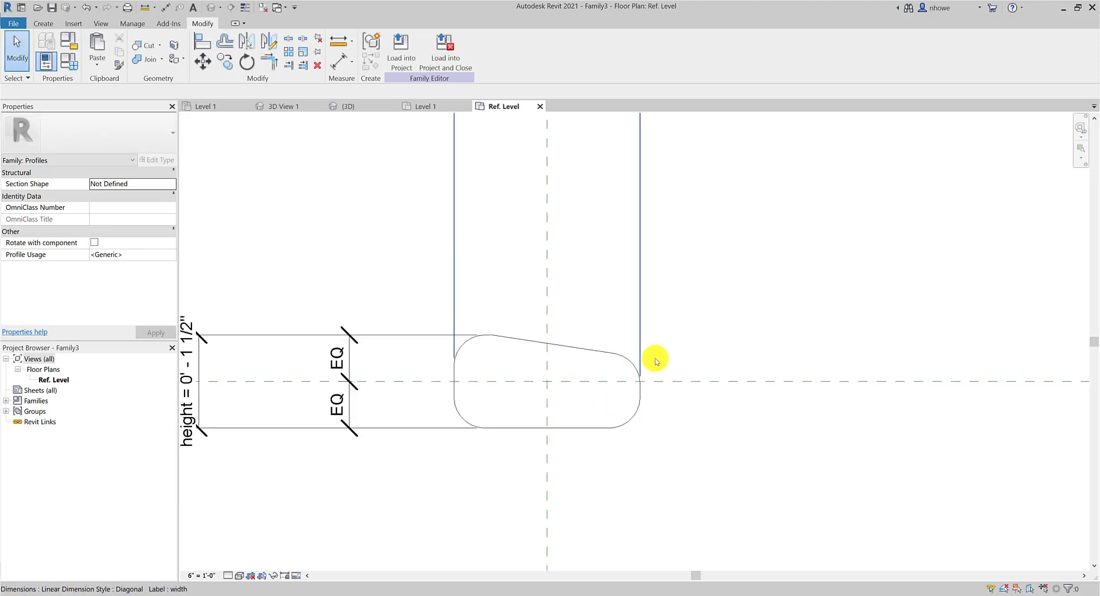
scroll(671, 397, "down", 2)
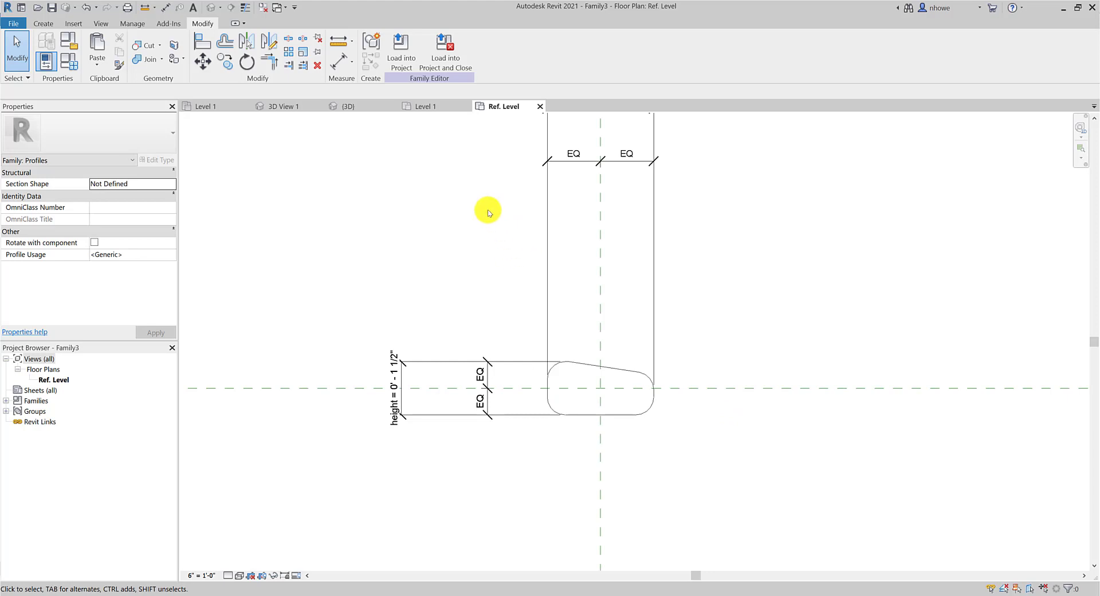
Save the profile family as CS-Handrail.rfa in the Families folder, replacing the existing file.
left_click(16, 26)
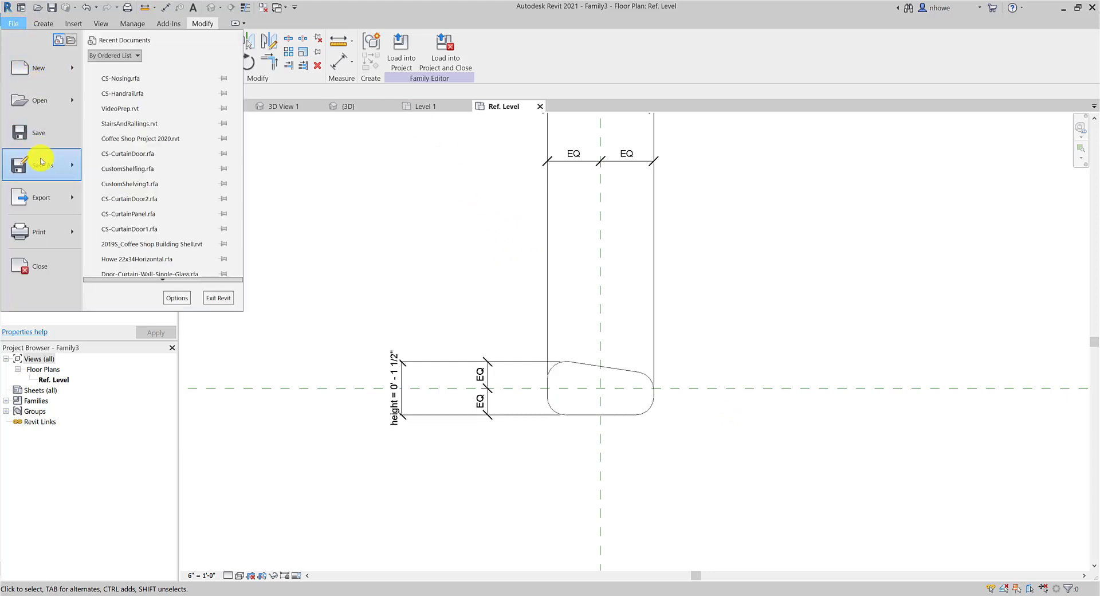
left_click(44, 137)
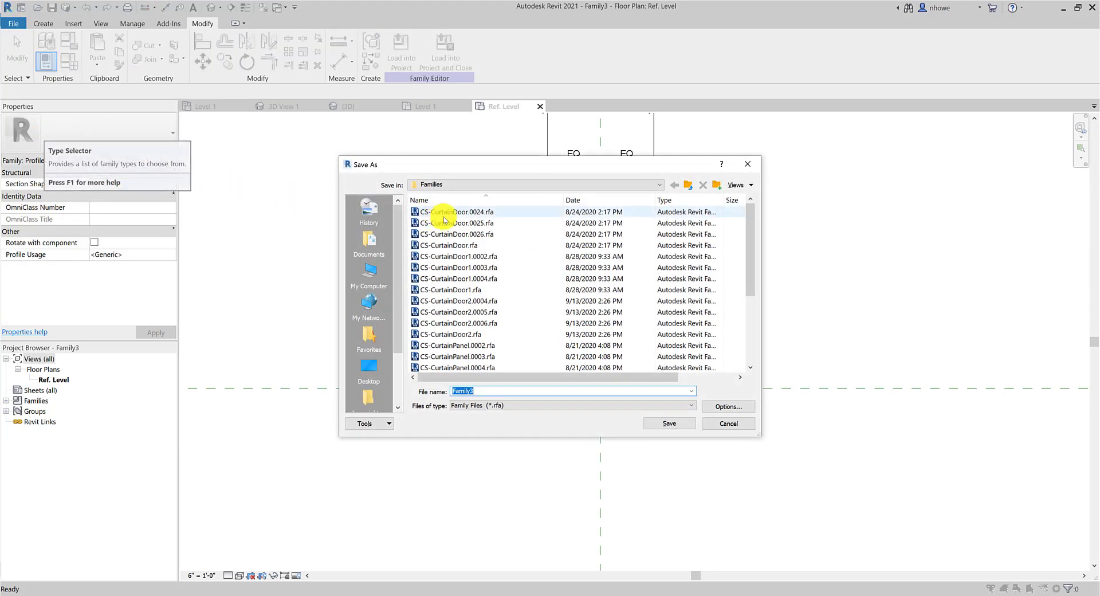
left_click(447, 184)
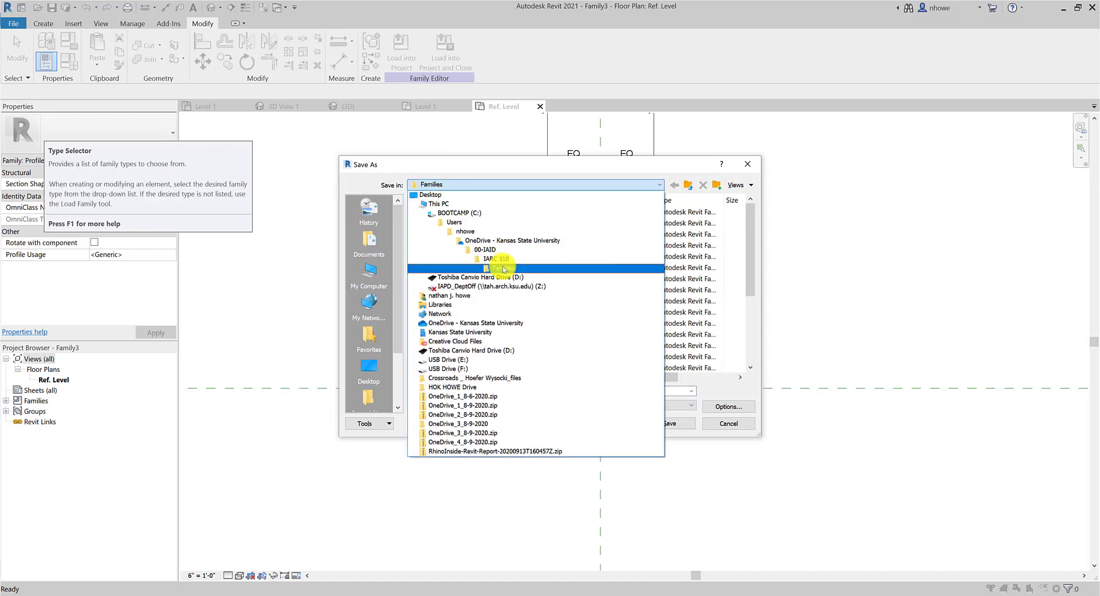
left_click(504, 268)
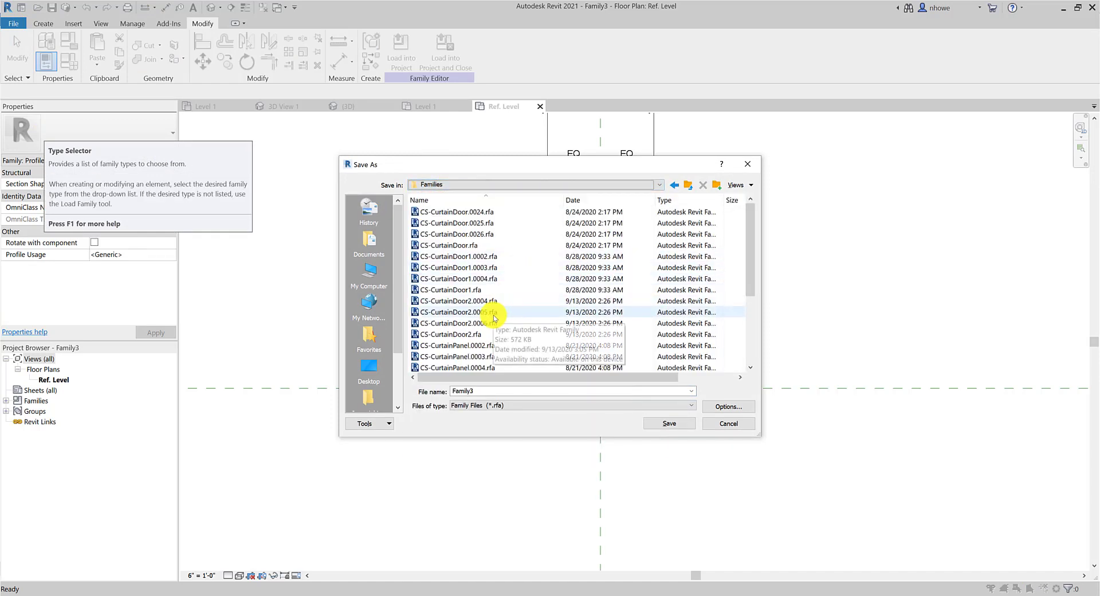
scroll(496, 318, "down", 4)
left_click(452, 278)
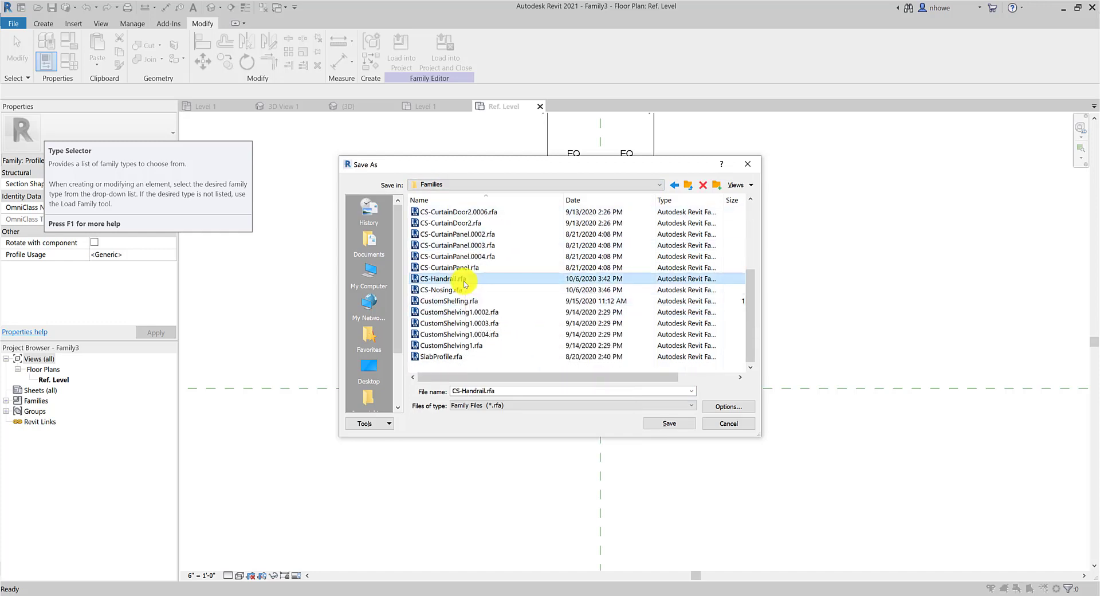
left_click(685, 425)
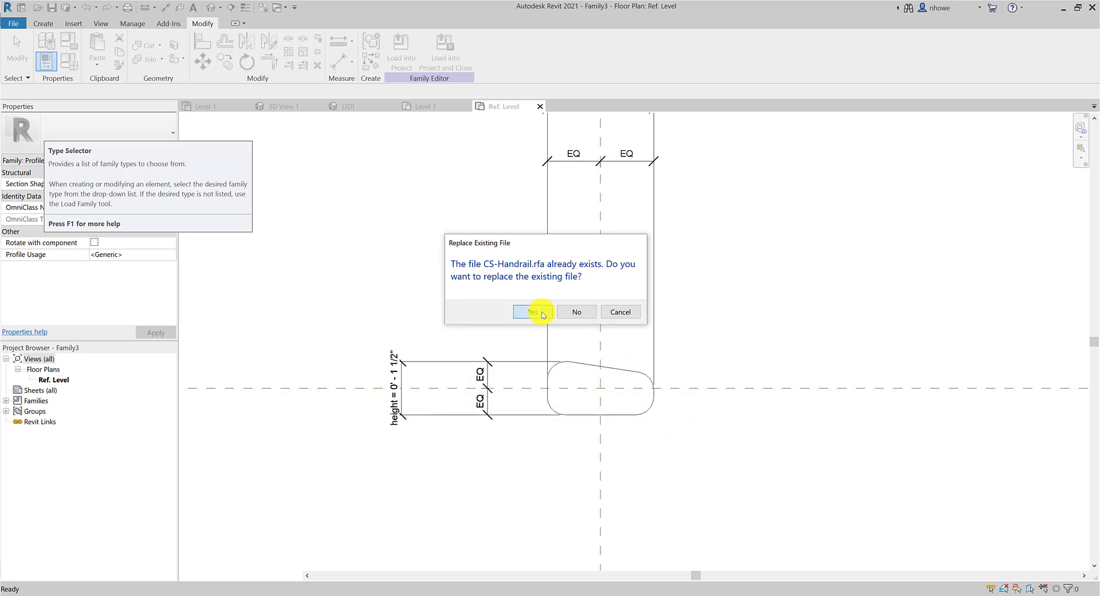
left_click(533, 312)
Load the profile family into the VideoPrep.rvt project only and switch to that project's {3D} view.
left_click(409, 63)
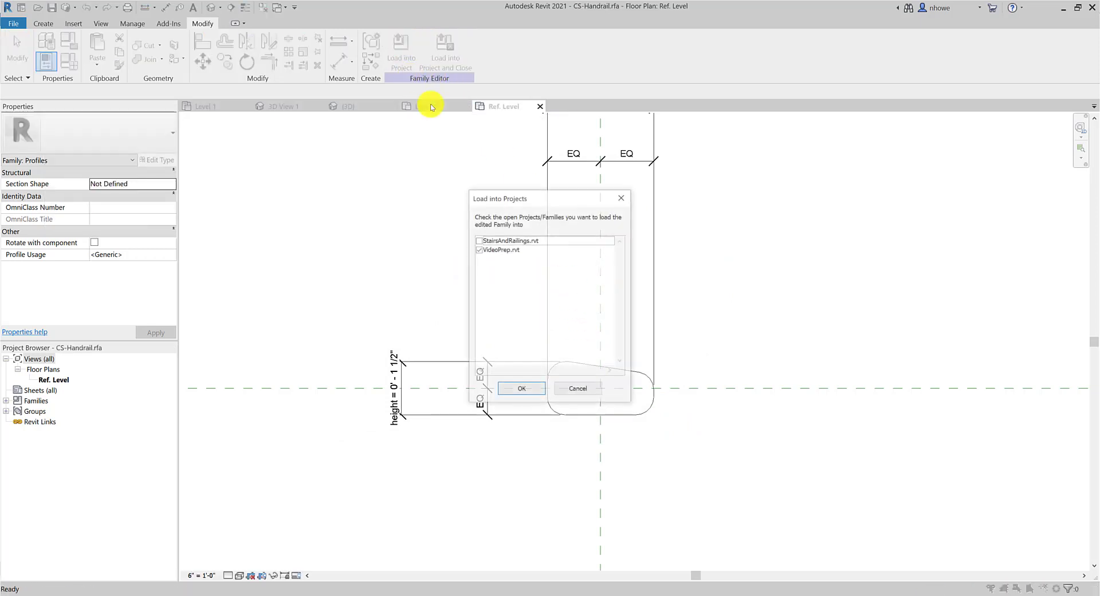
left_click(523, 384)
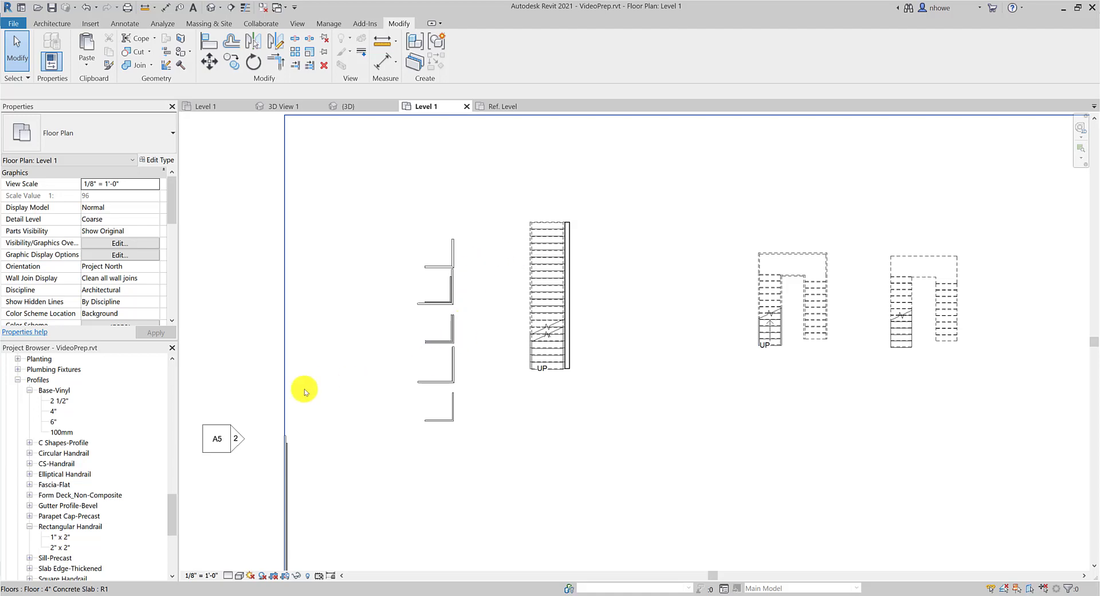
left_click(348, 109)
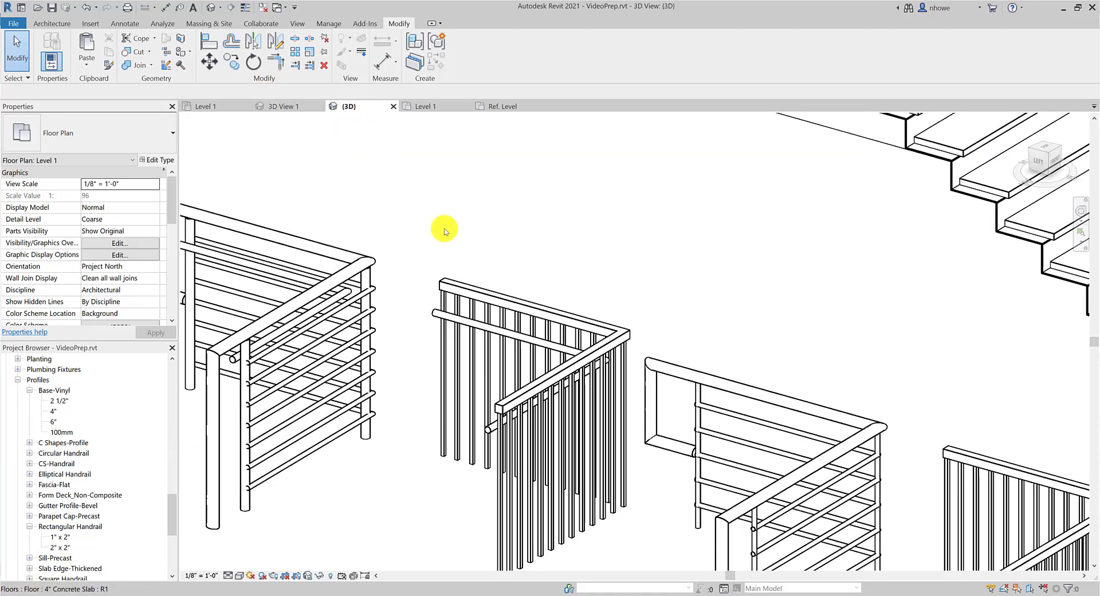
Duplicate the top rail type of the Guardrail - Rectangular railing as CS-Handrail.
left_click(543, 381)
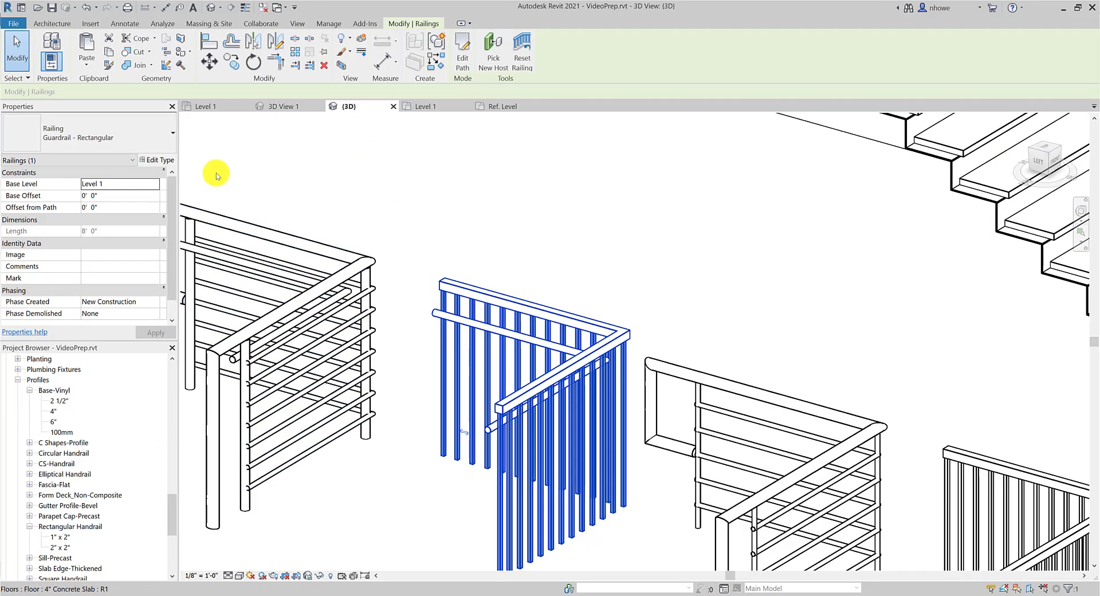
left_click(158, 160)
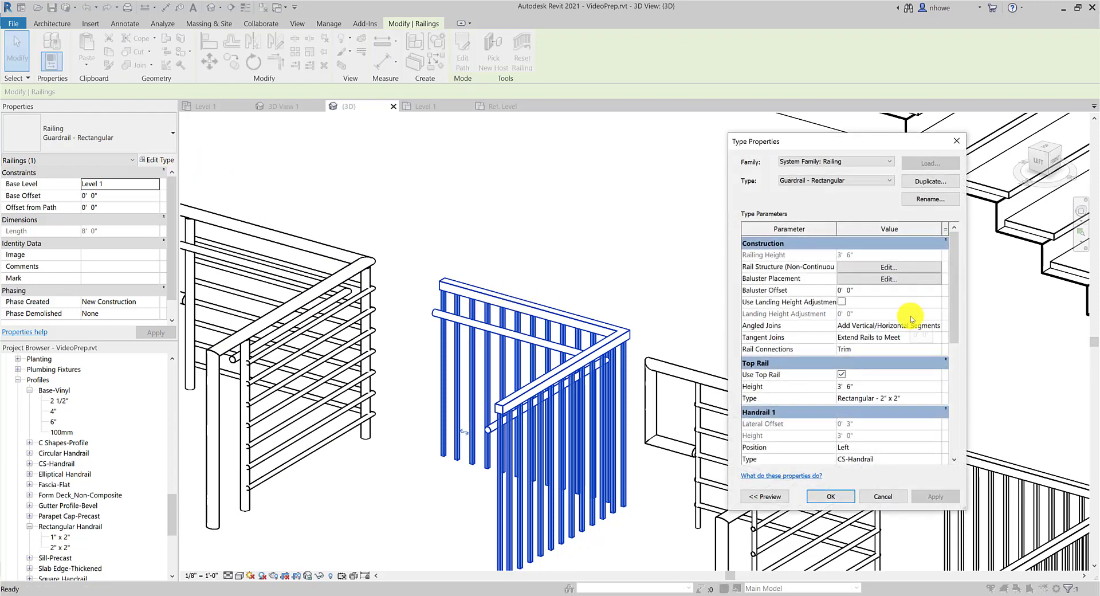
left_click(937, 399)
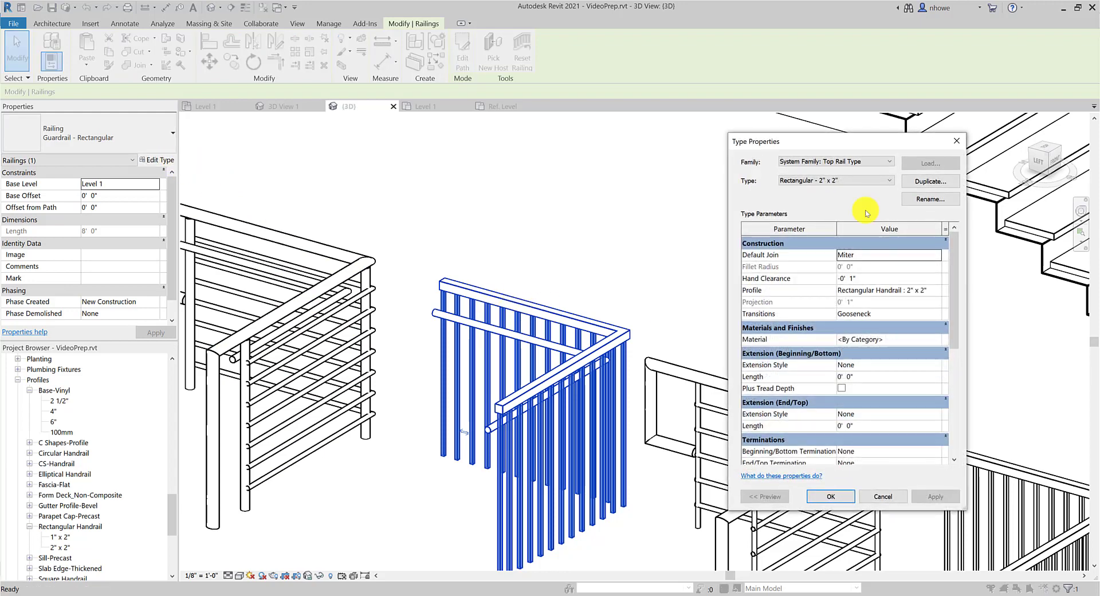
left_click(923, 182)
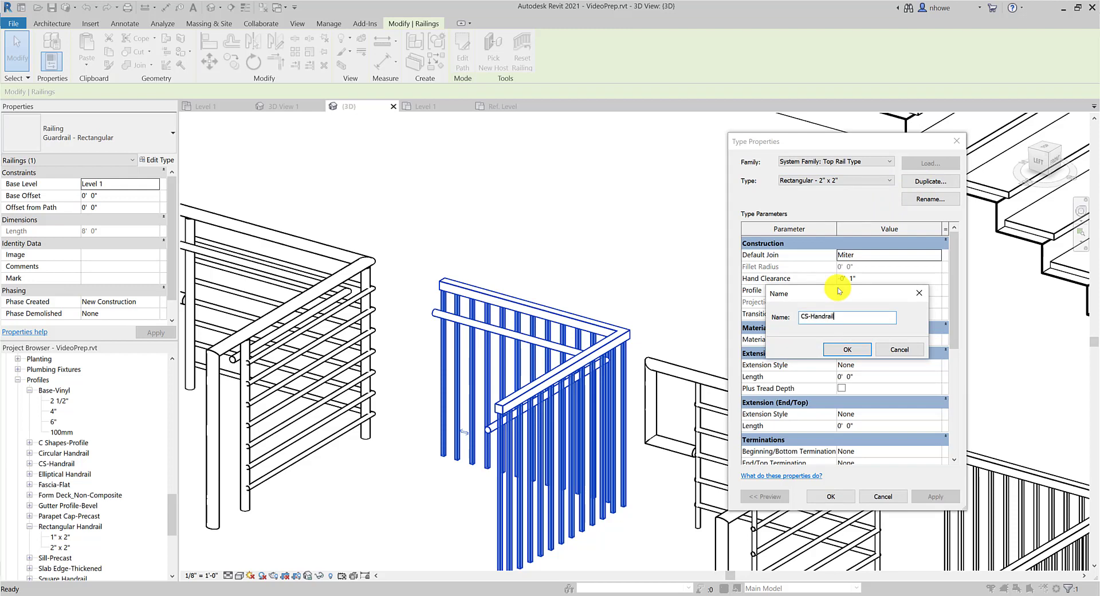
left_click(848, 349)
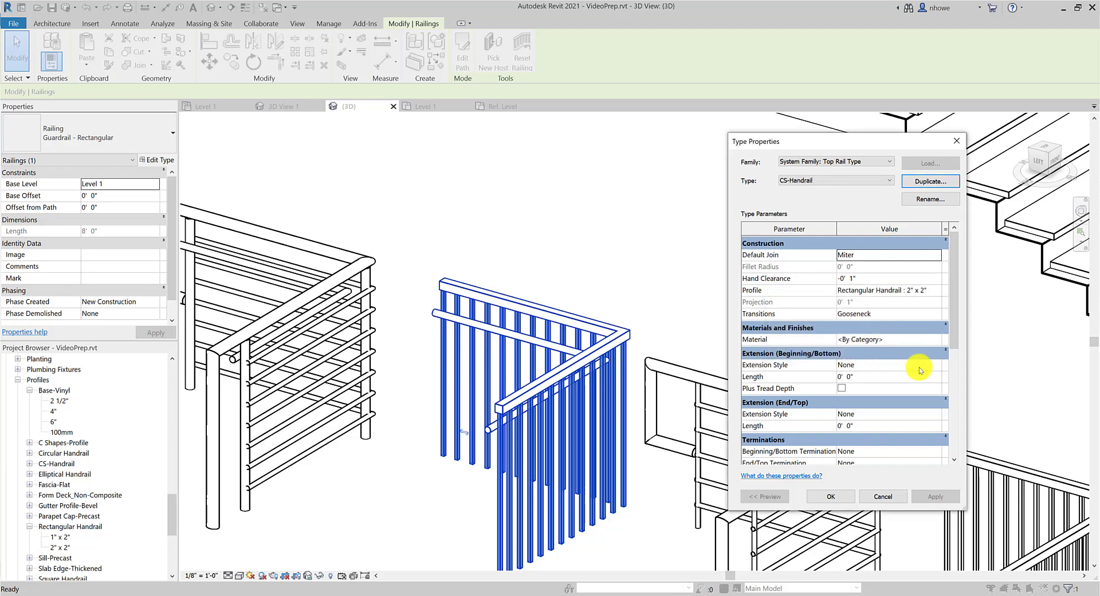
Assign the CS-Handrail profile to the new top rail type and apply it to the rectangular guardrail.
left_click(932, 296)
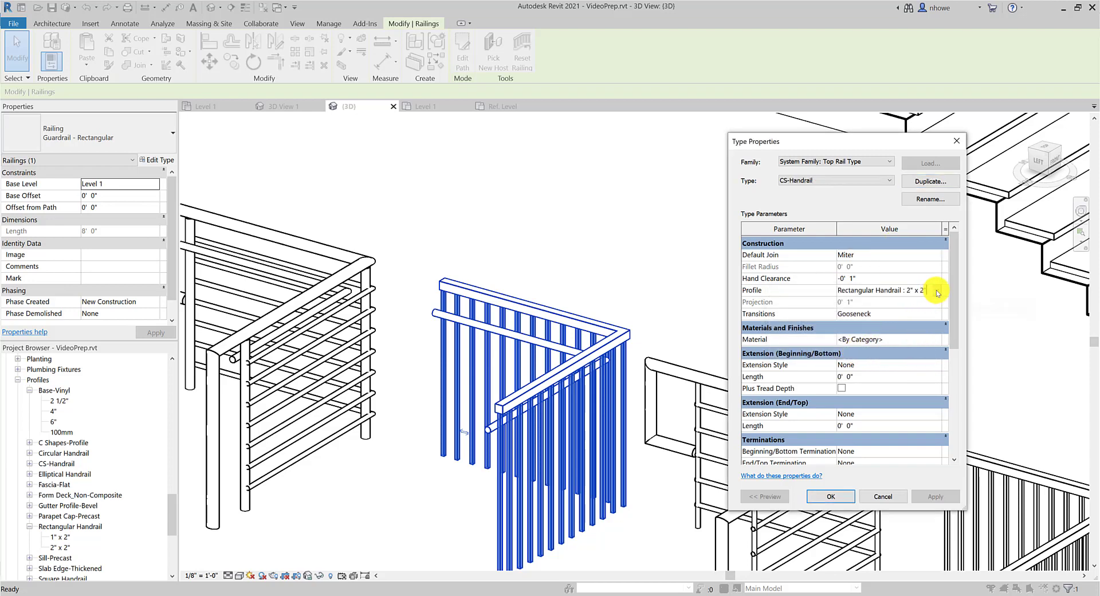
left_click(937, 293)
left_click(876, 302)
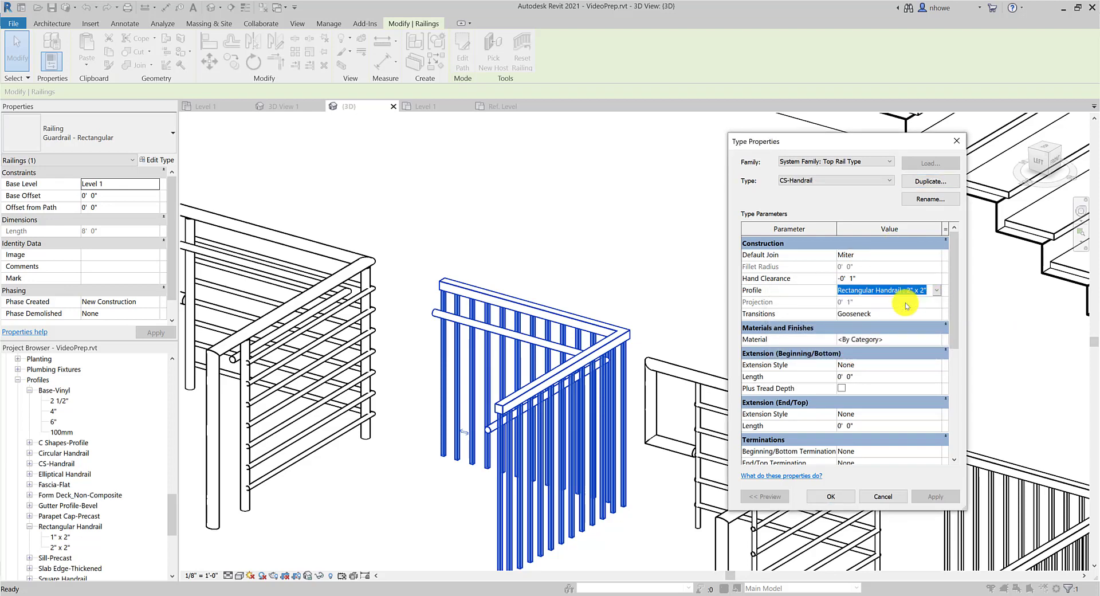
left_click(850, 498)
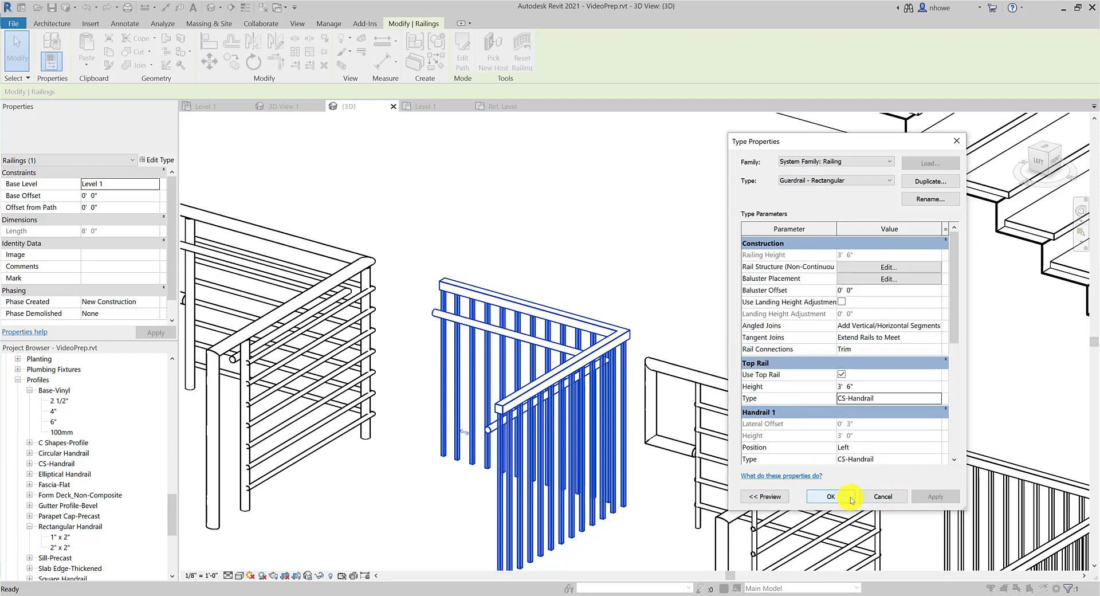
left_click(921, 499)
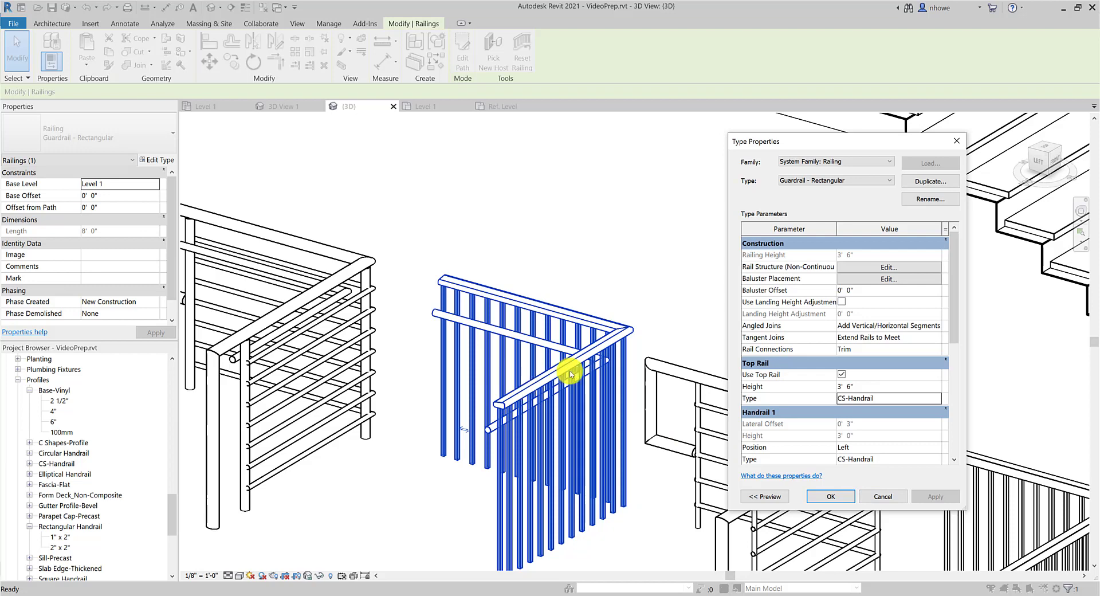
left_click(831, 497)
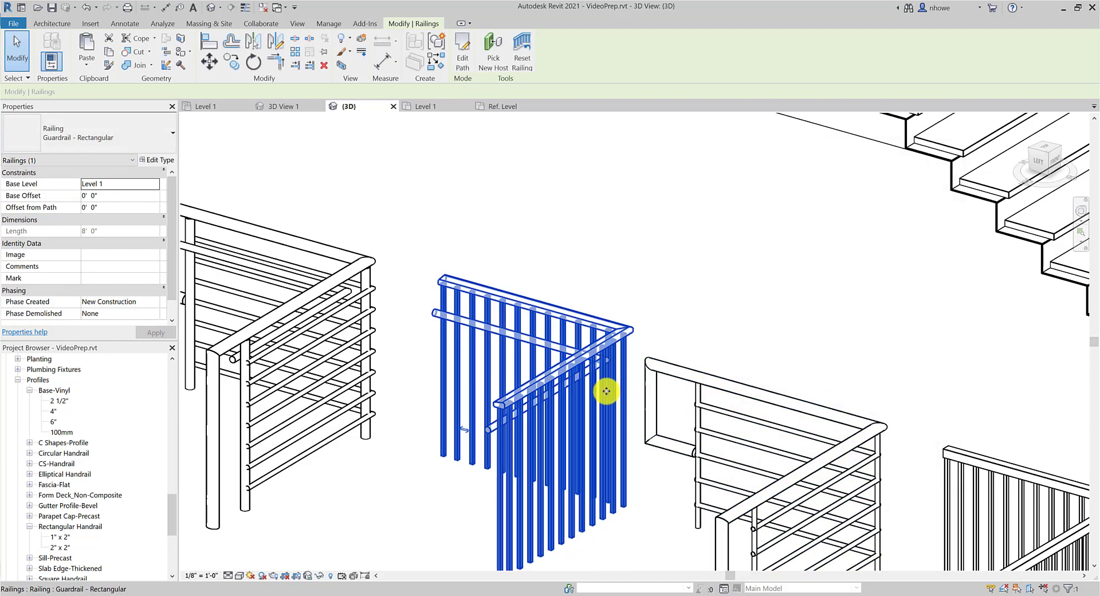
Examine the guardrail's new top rail in the 3D view and the matching profile sketch in the CS-Handrail family.
scroll(596, 424, "up", 3)
middle_click_drag(569, 404, 589, 389, "shift")
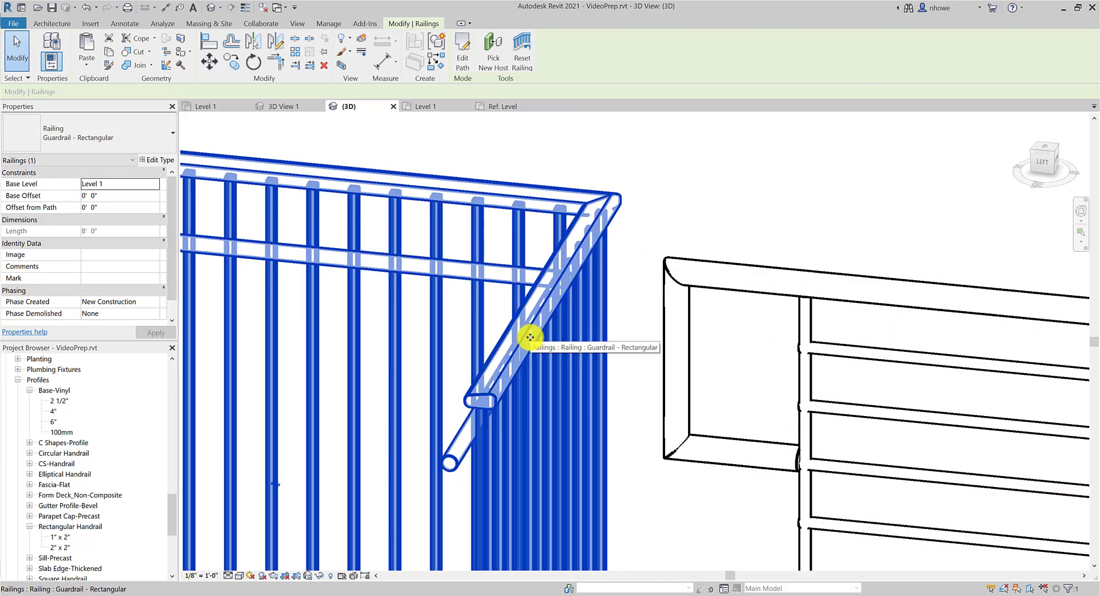
scroll(537, 338, "down", 3)
left_click(575, 330)
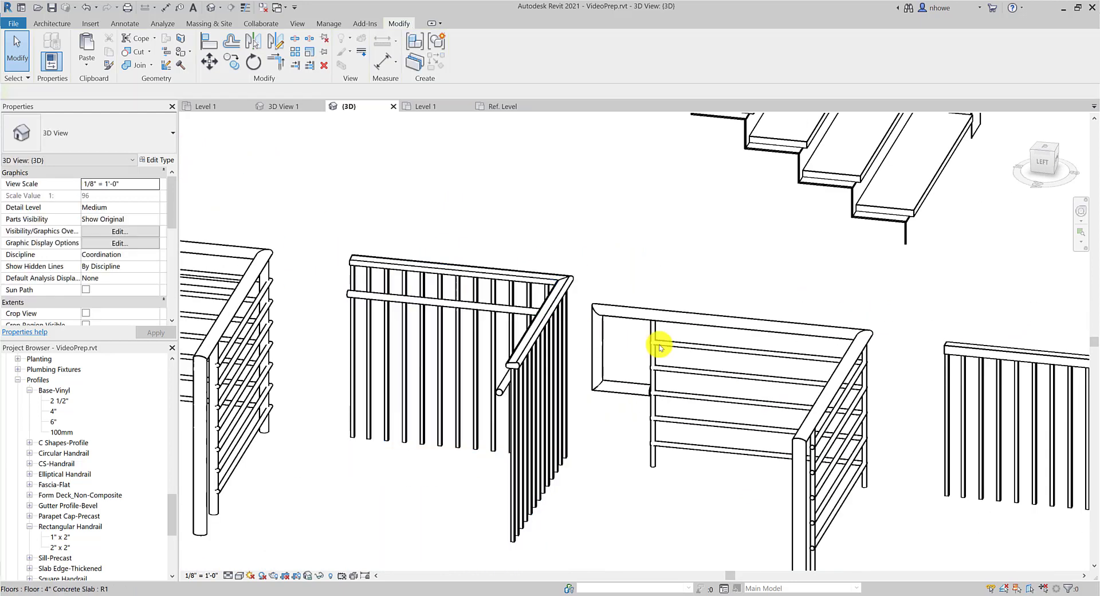
scroll(764, 364, "down", 3)
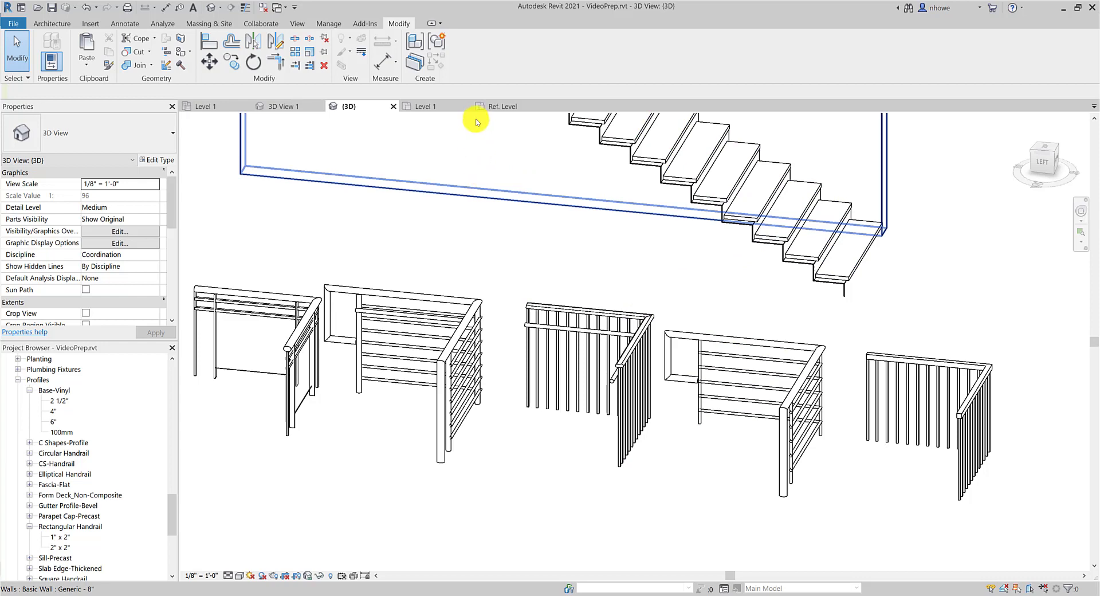
left_click(496, 107)
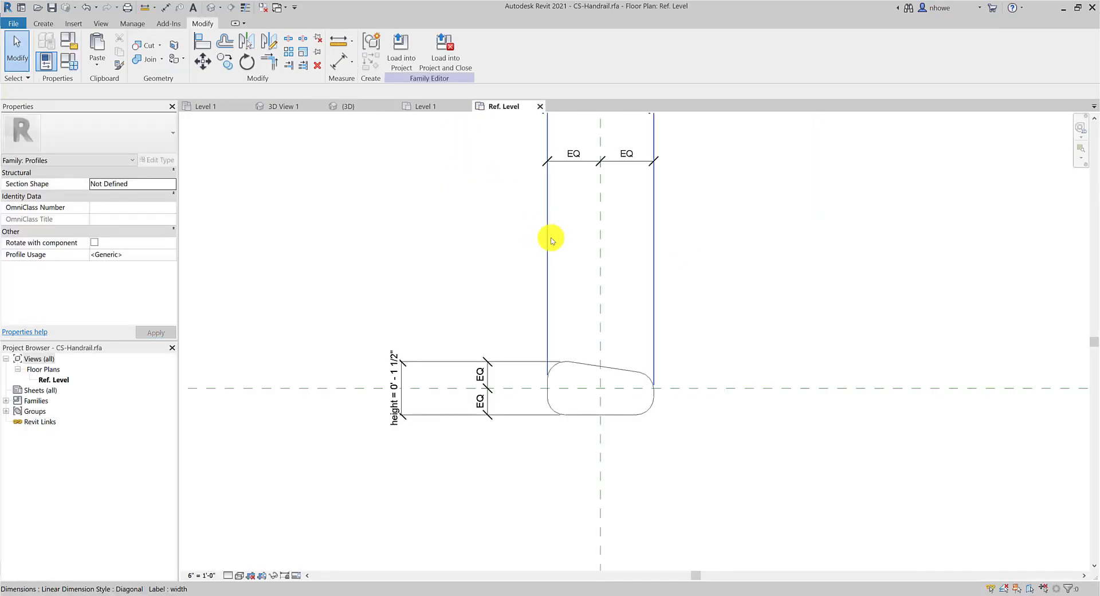
scroll(560, 238, "down", 2)
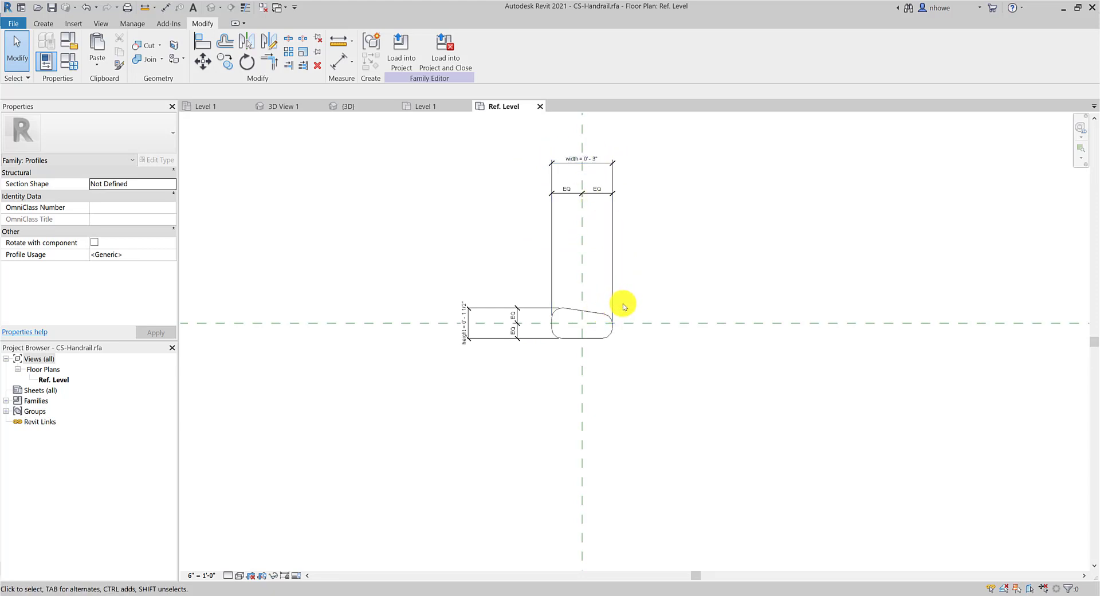
scroll(606, 312, "up", 2)
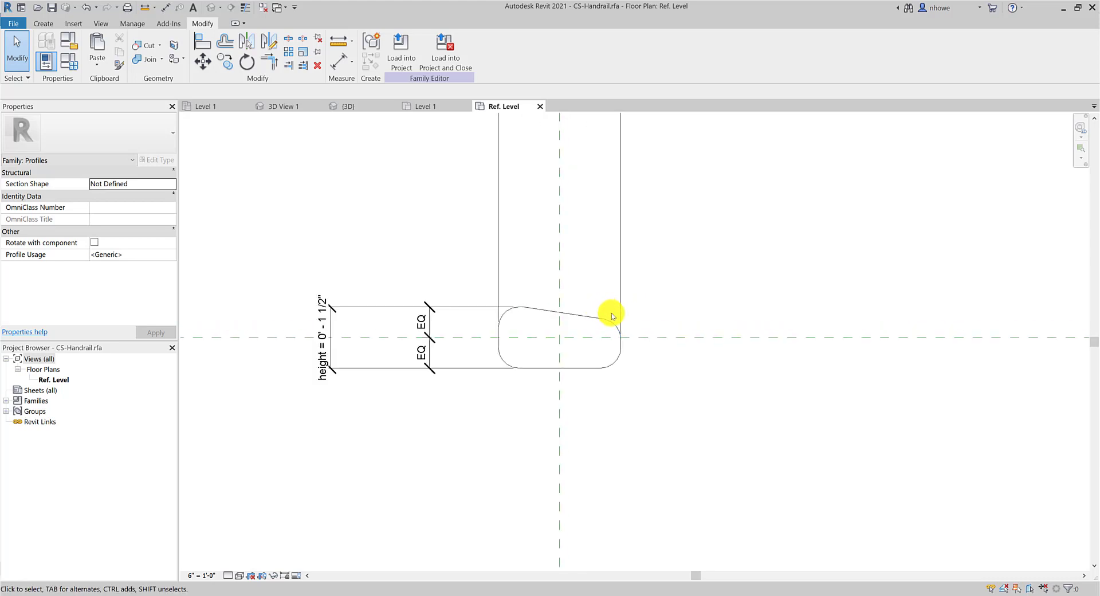
scroll(611, 314, "down", 2)
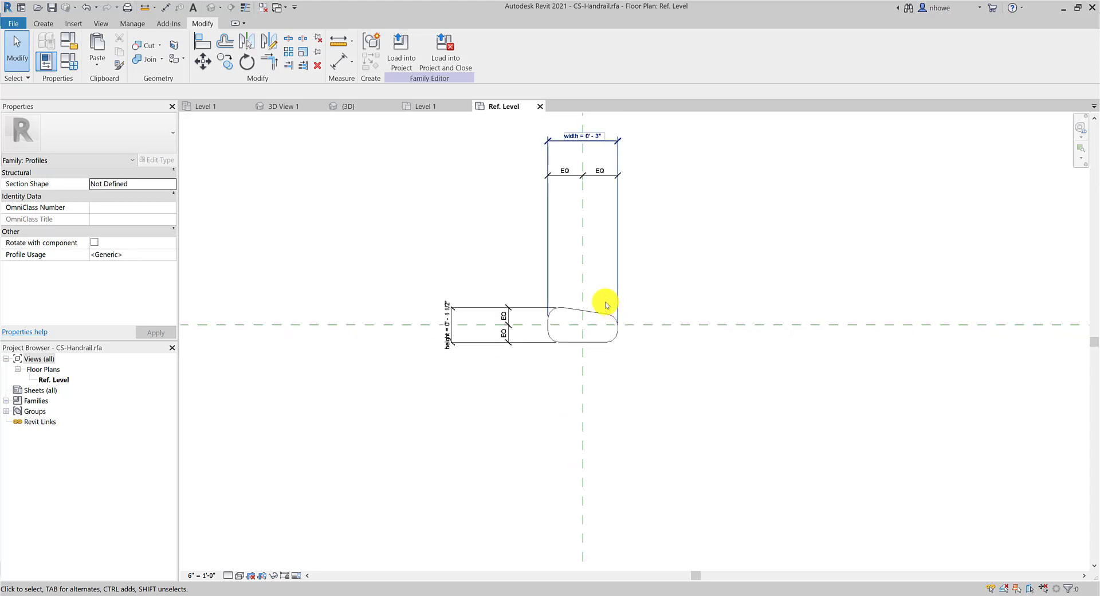
Create a new generic profile family from the profile template in the English-Imperial folder.
left_click(15, 26)
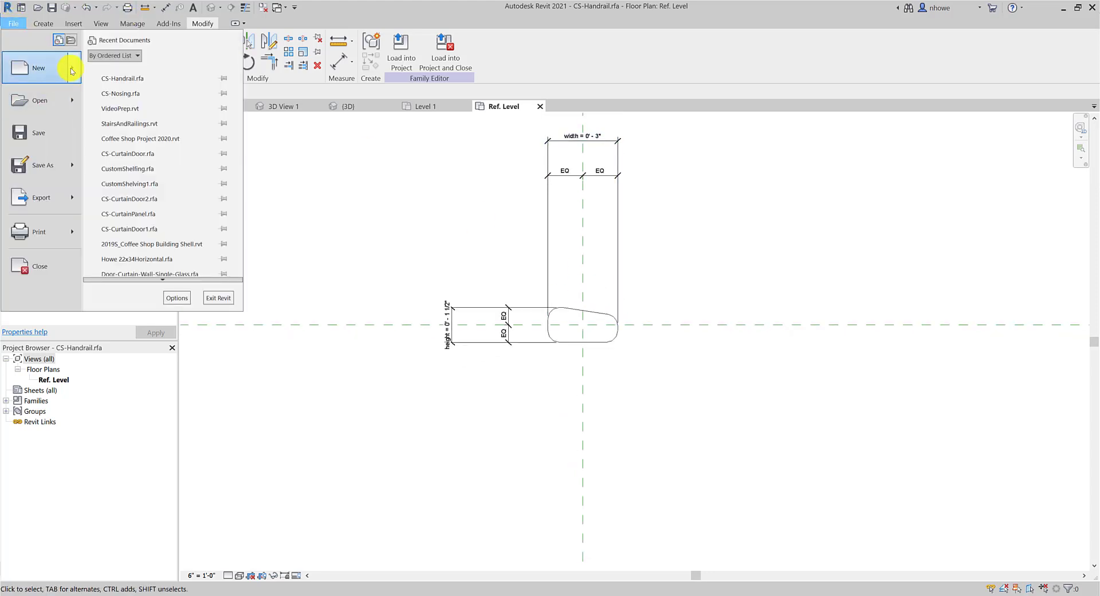
mouse_move(72, 72)
left_click(148, 111)
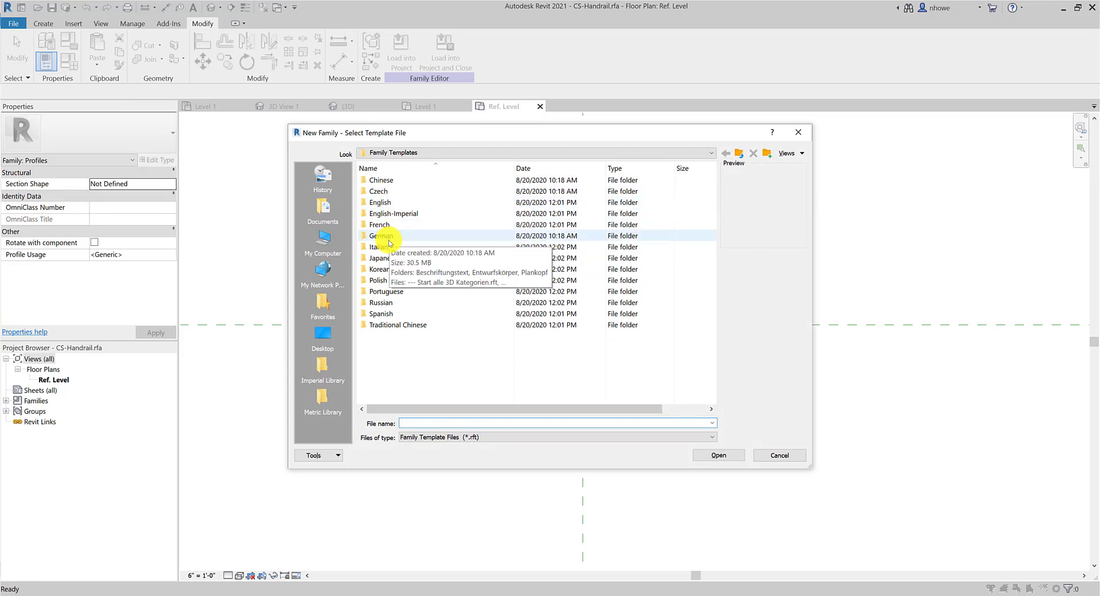
left_click(390, 213)
double_click(417, 214)
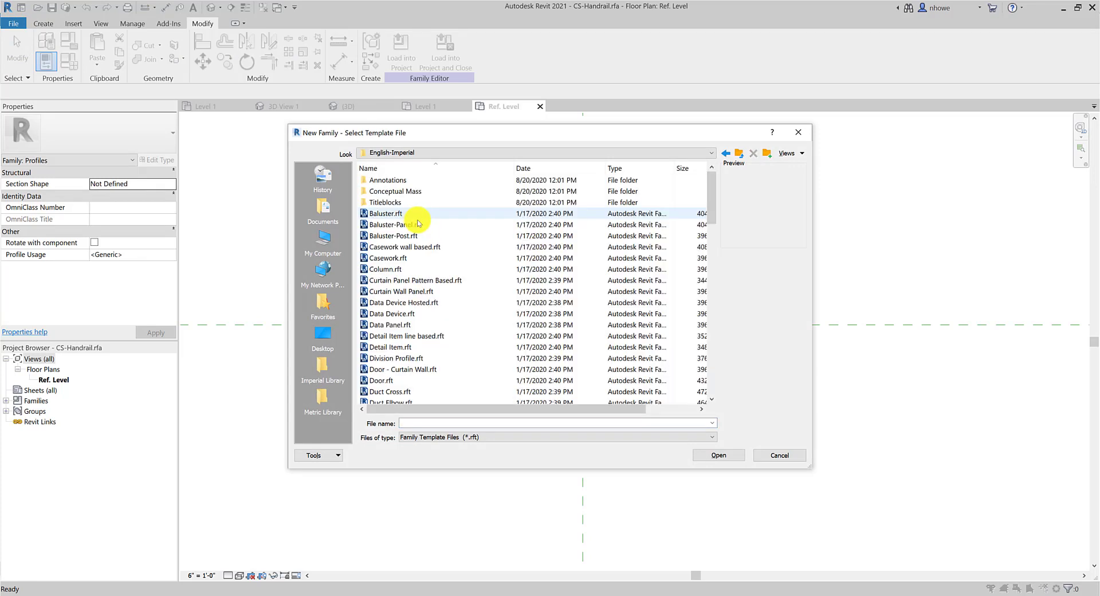
scroll(393, 257, "down", 12)
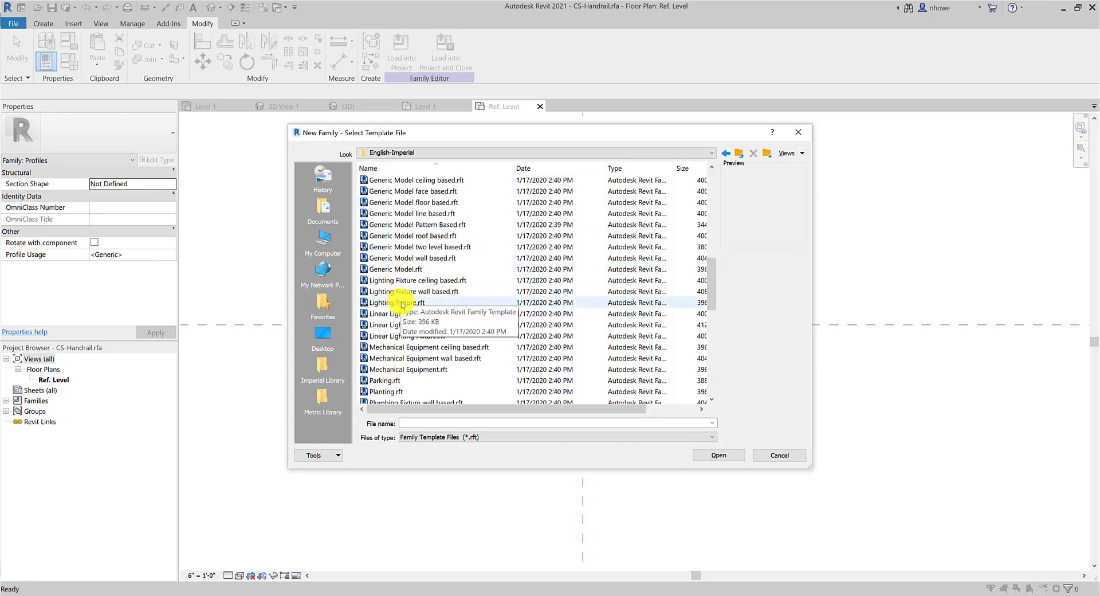
left_click(386, 359)
double_click(385, 359)
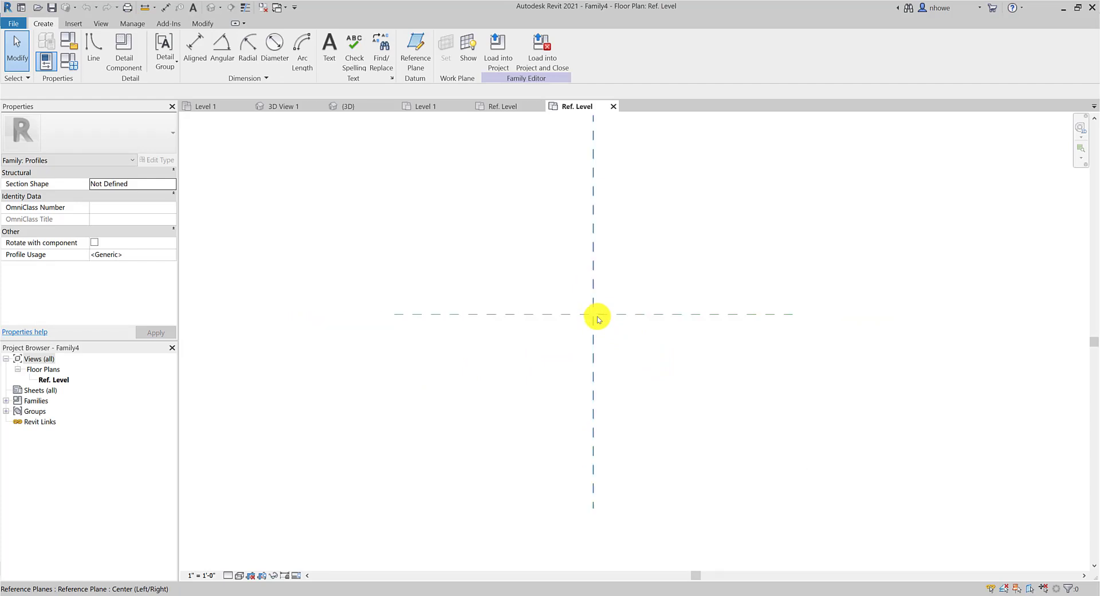
Draw a rectangular profile about 2 1/4" wide and 1 1/2" high, starting at the reference plane intersection and extending below the horizontal plane.
left_click(598, 316)
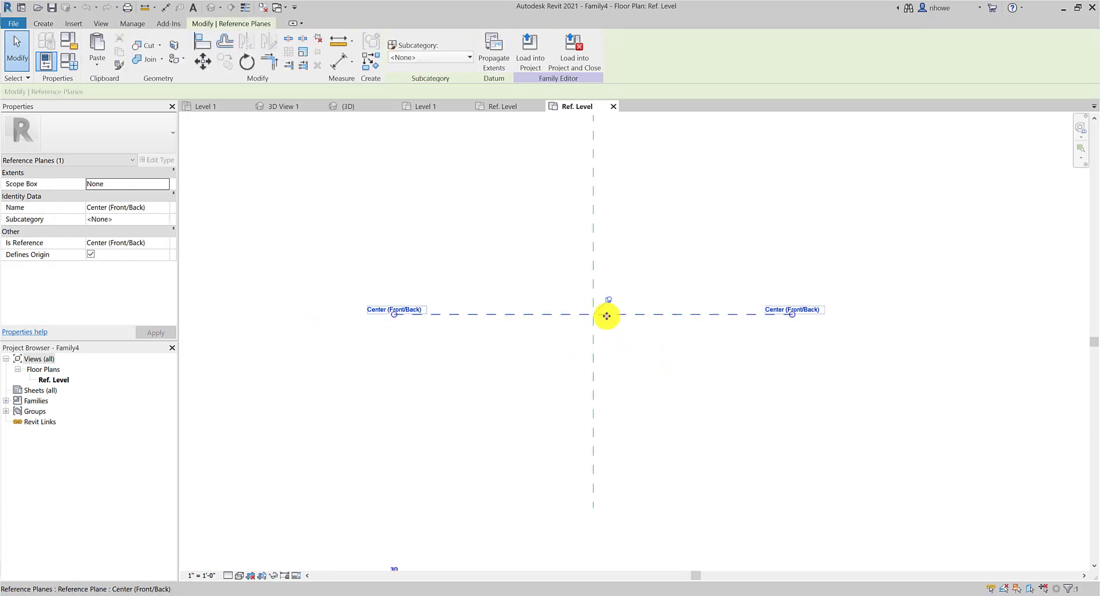
left_click(619, 341)
left_click(43, 24)
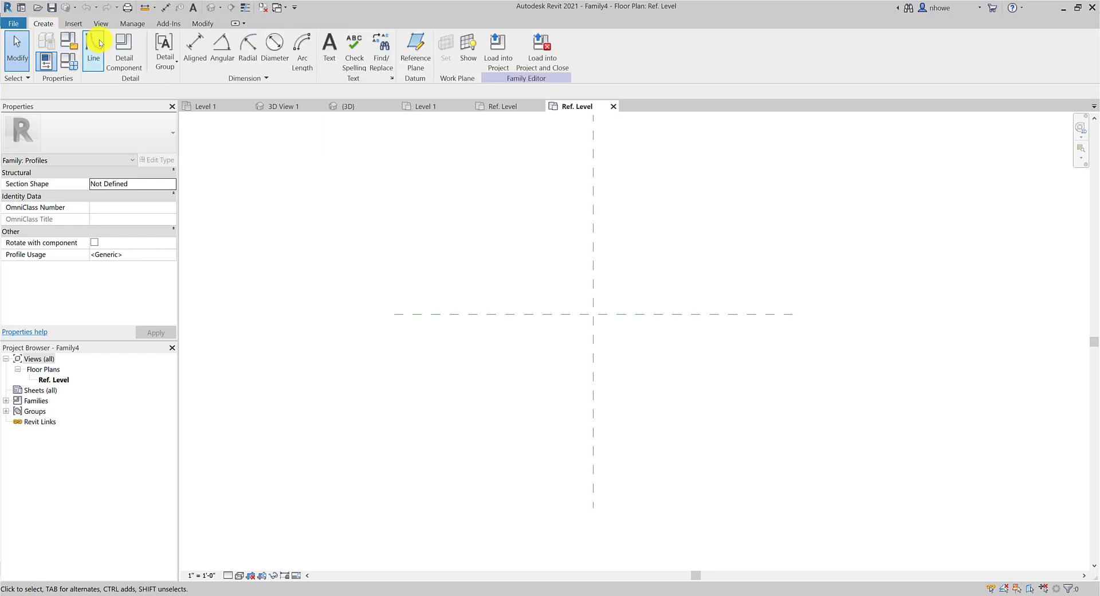
left_click(96, 47)
left_click(407, 40)
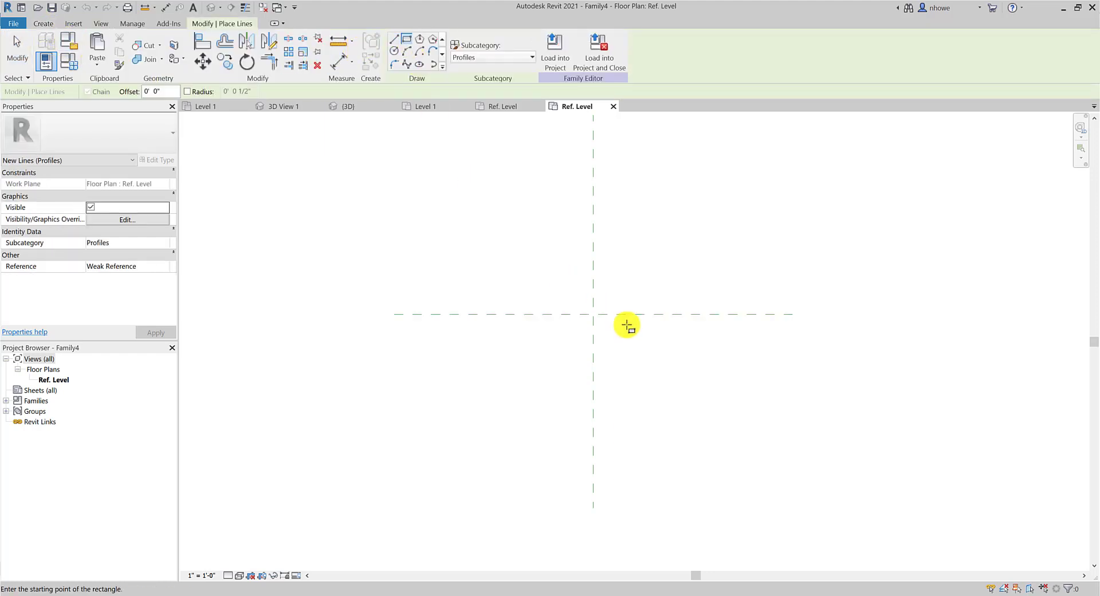
scroll(602, 320, "up", 4)
left_click(550, 295)
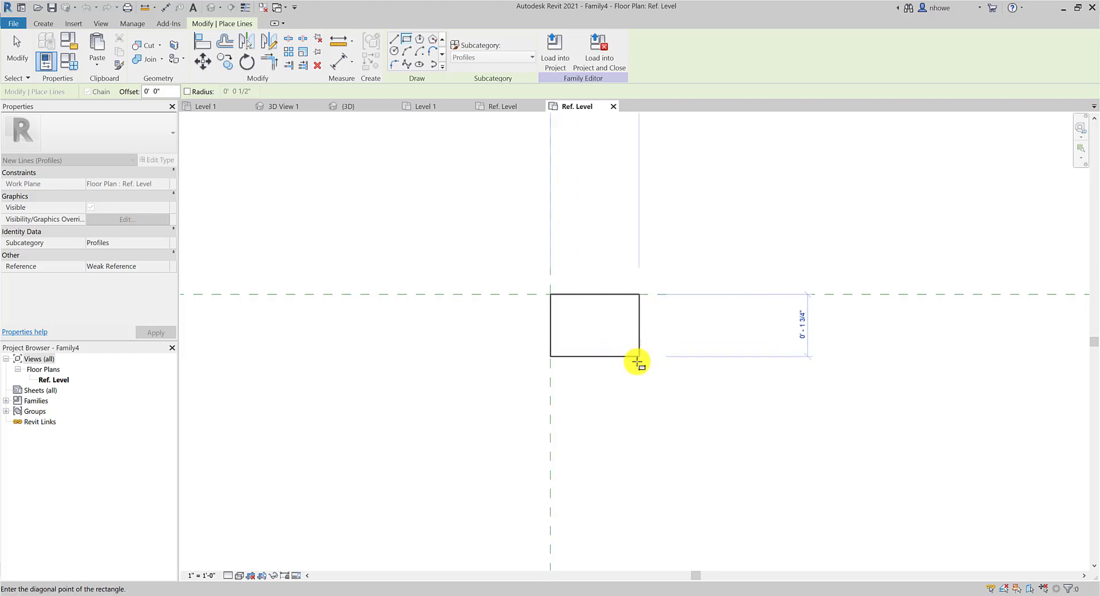
scroll(630, 363, "down", 1)
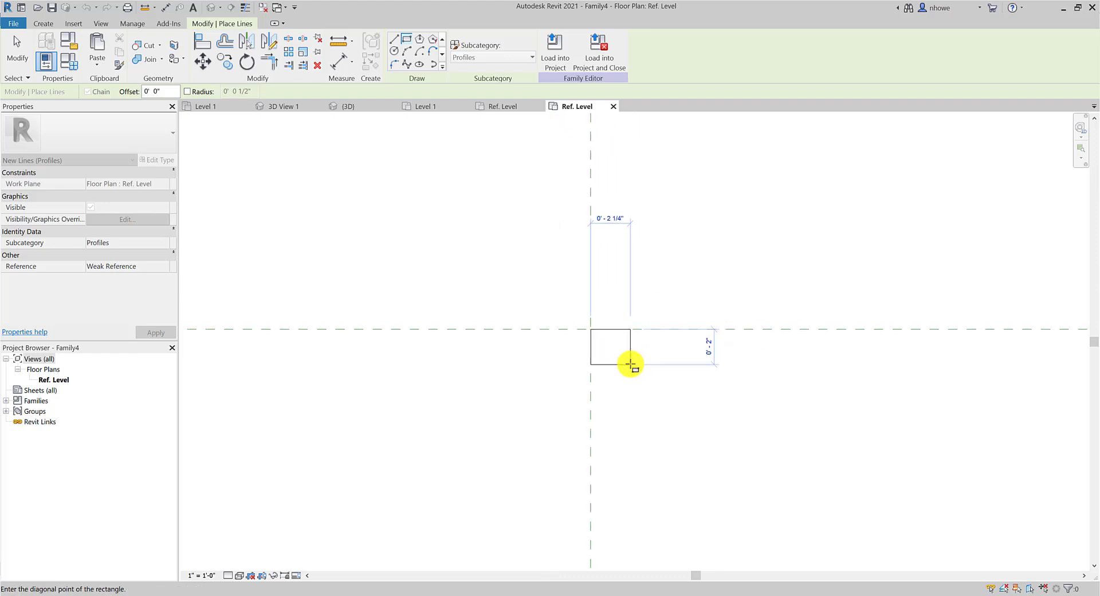
left_click(630, 347)
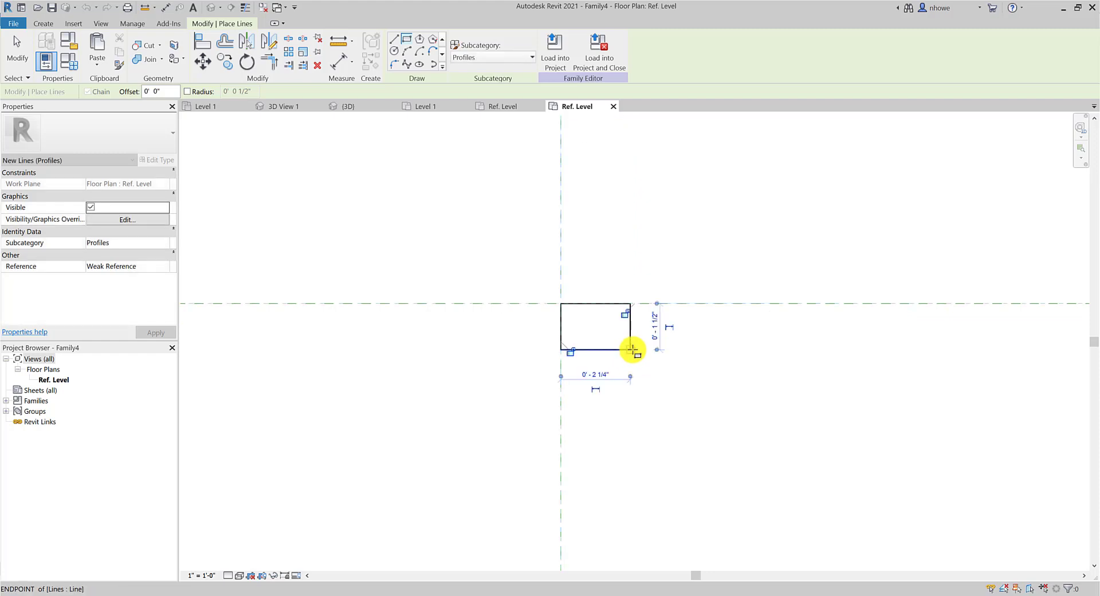
scroll(638, 358, "down", 2)
middle_click_drag(646, 373, 634, 433)
left_click(17, 52)
Move the rectangle's right side inward so the profile is about 1" wide.
scroll(575, 393, "up", 3)
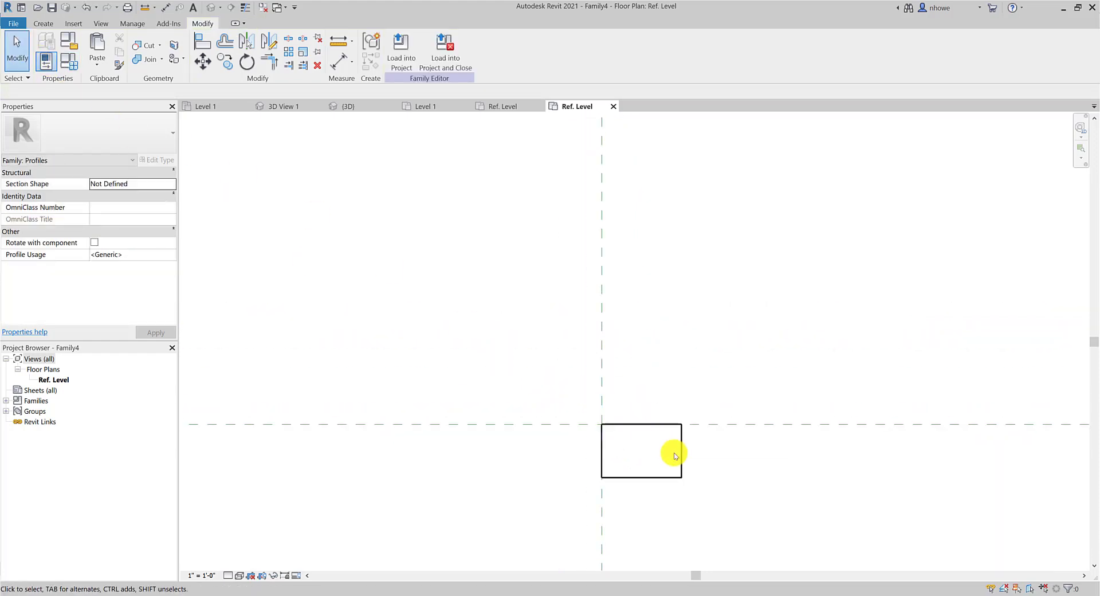
left_click(681, 452)
left_click_drag(680, 453, 646, 469)
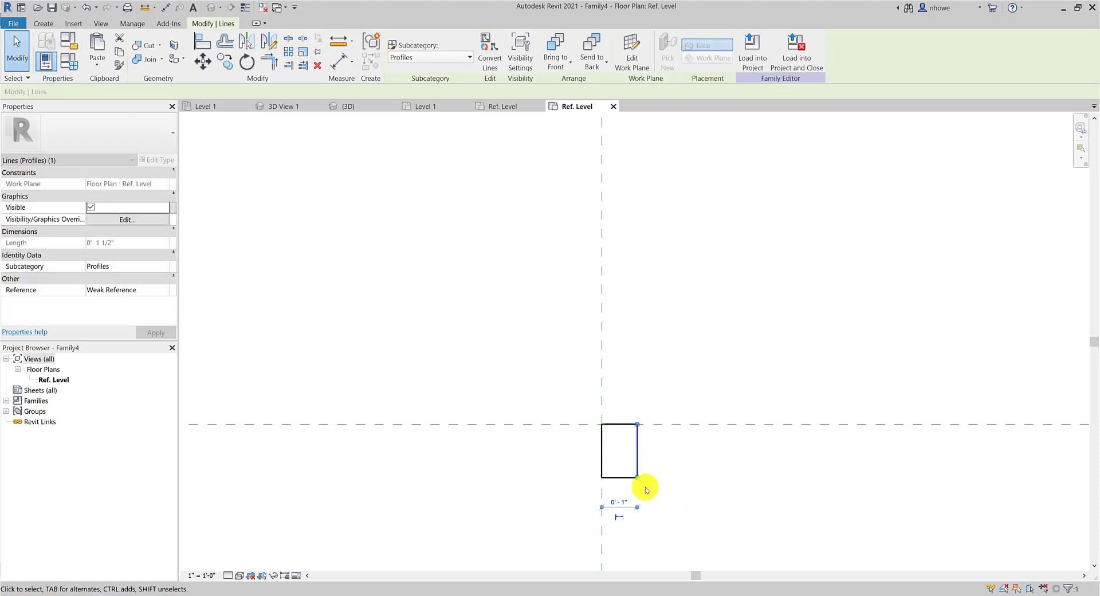
scroll(638, 440, "up", 3)
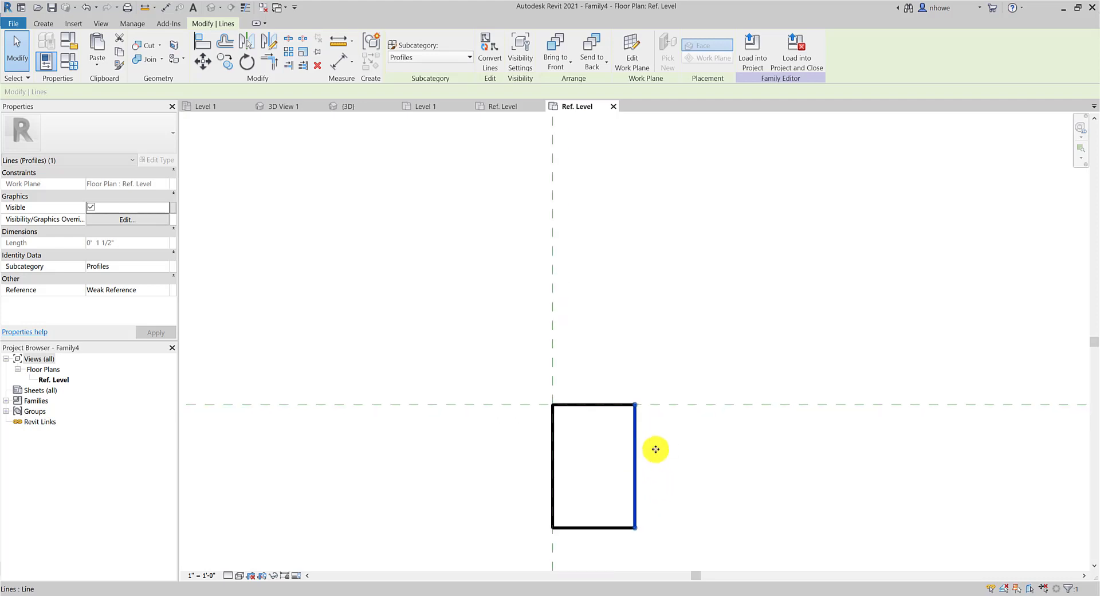
middle_click_drag(673, 456, 756, 373)
scroll(695, 342, "up", 3)
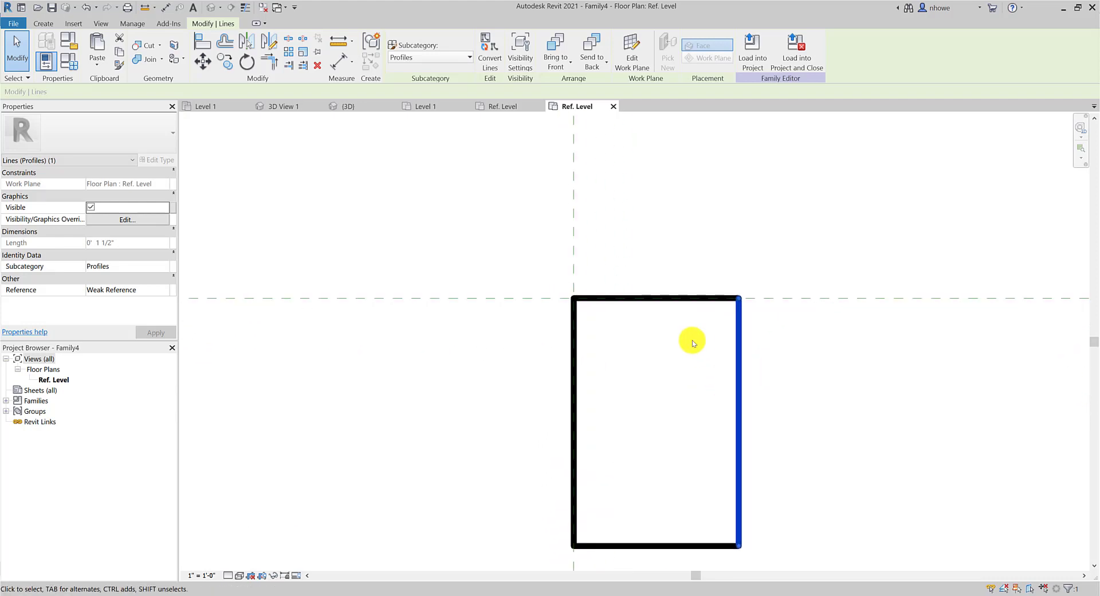
left_click(667, 336)
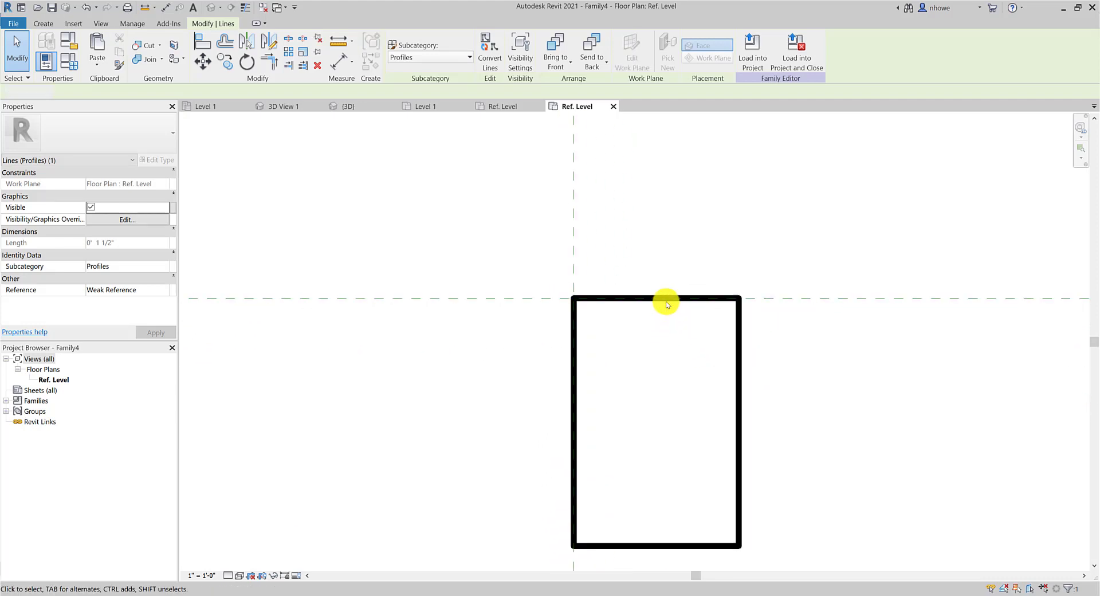
Move the rectangle's upper line about 1/32" below the horizontal reference plane.
left_click(663, 298)
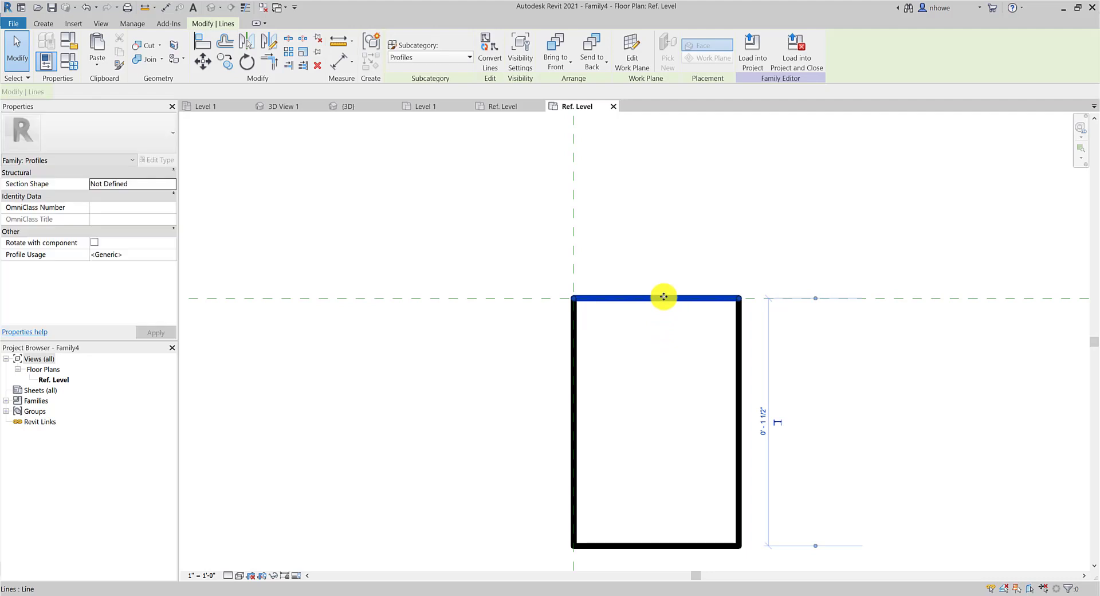
left_click(571, 365)
left_click_drag(572, 366, 594, 361)
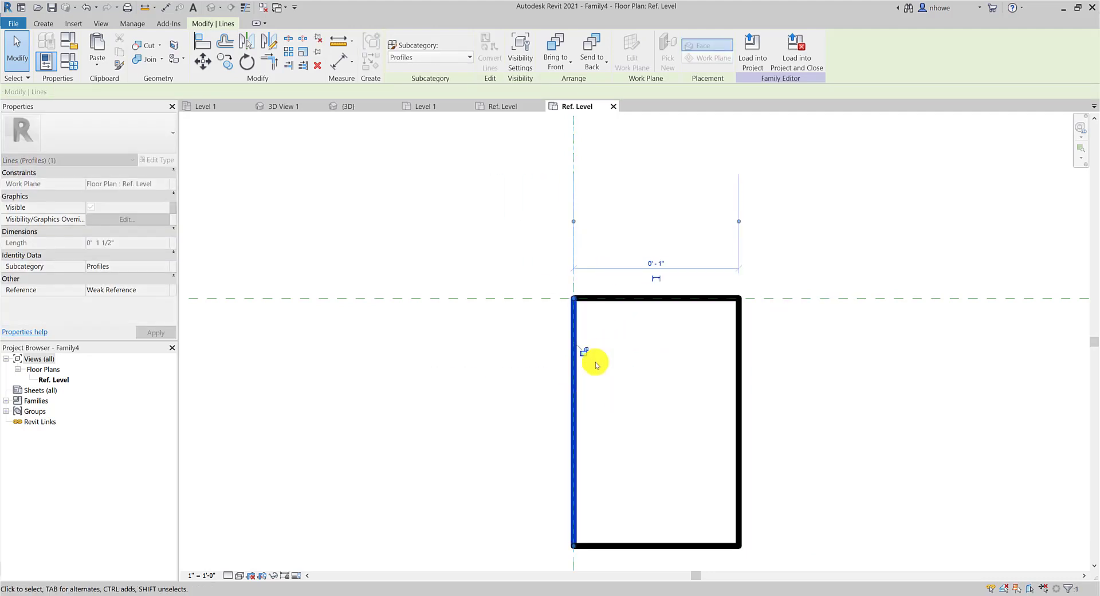
left_click(644, 299)
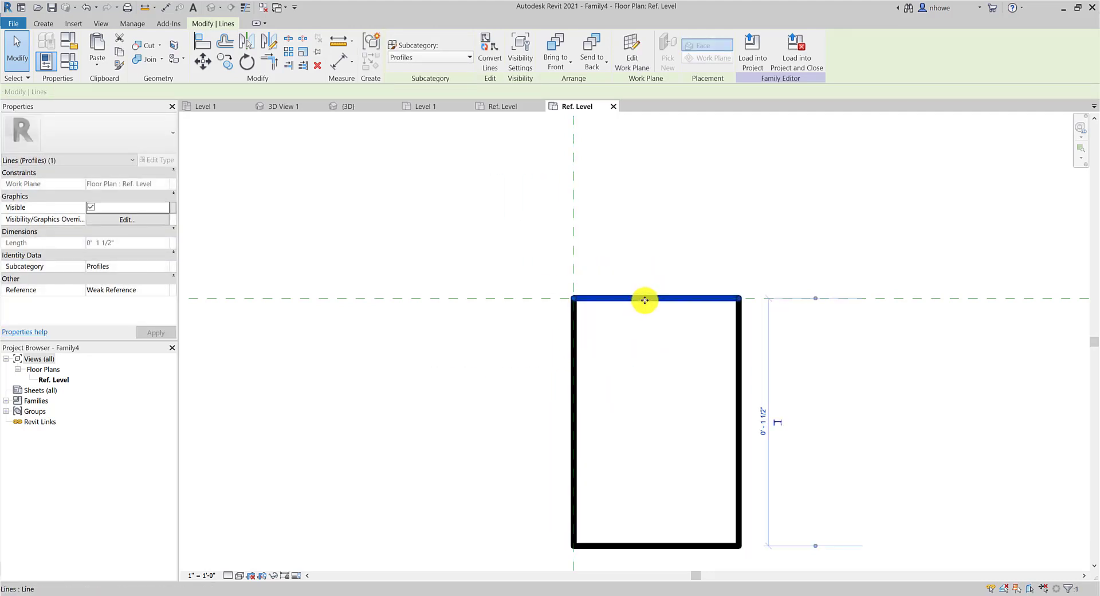
mouse_move(647, 312)
left_mouse_down()
mouse_move(651, 334)
mouse_move(648, 295)
left_mouse_up()
scroll(651, 307, "up", 5)
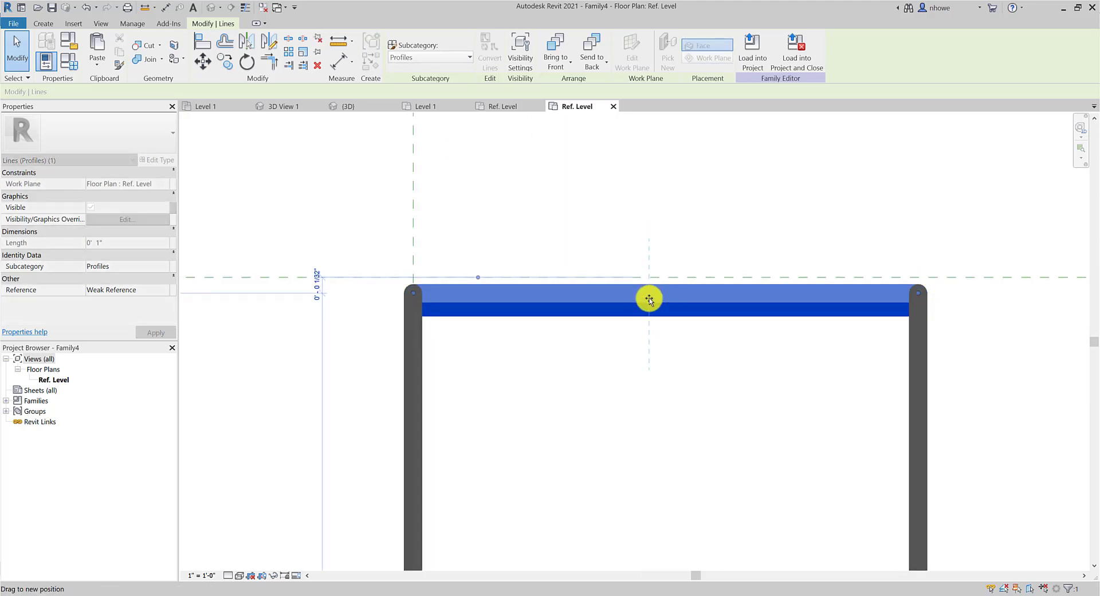
Examine the gap between the rectangle's upper line and the horizontal reference plane.
scroll(386, 283, "up", 2)
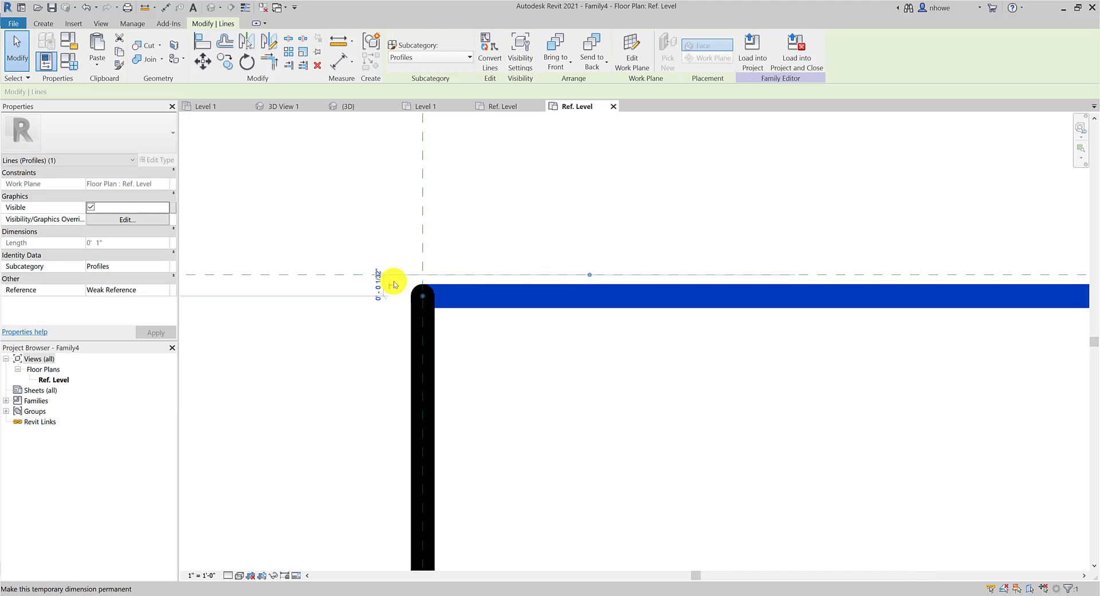
scroll(432, 296, "down", 3)
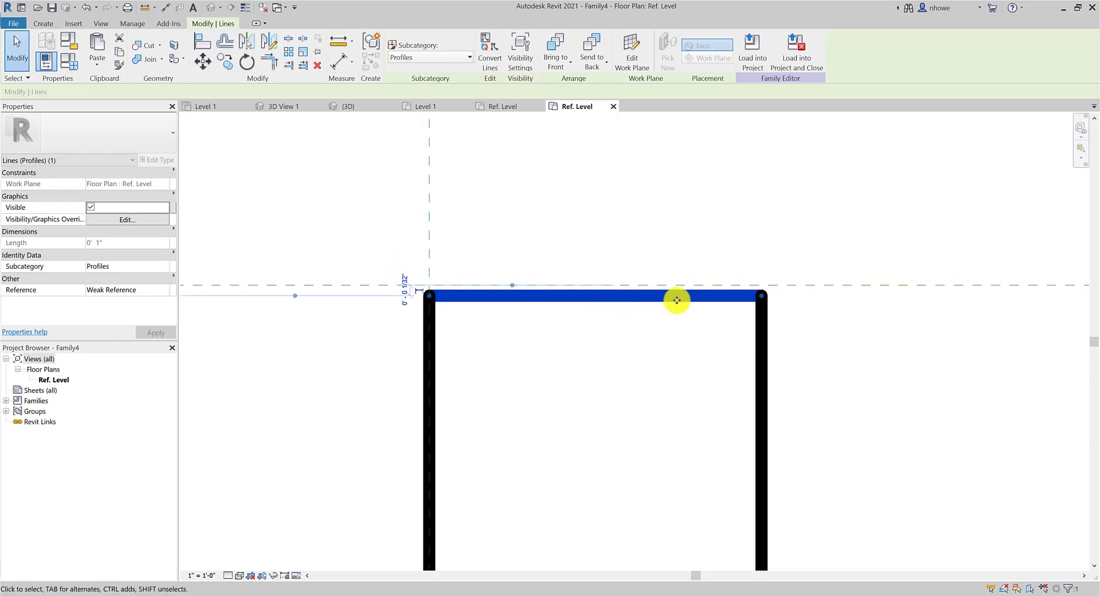
scroll(587, 290, "down", 2)
scroll(590, 291, "down", 1)
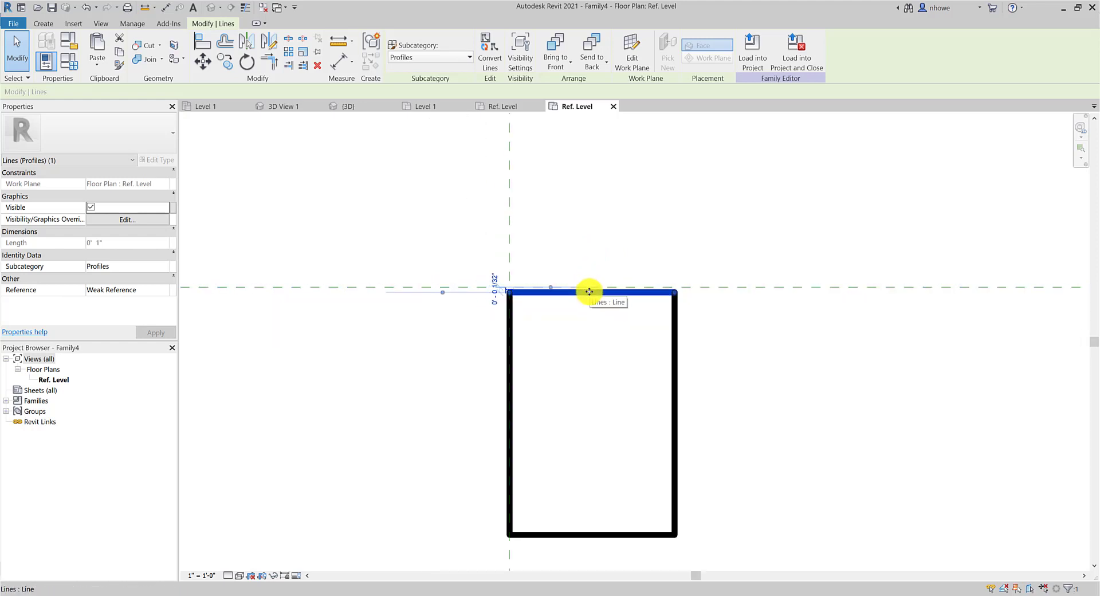
scroll(593, 298, "up", 1)
scroll(613, 303, "down", 2)
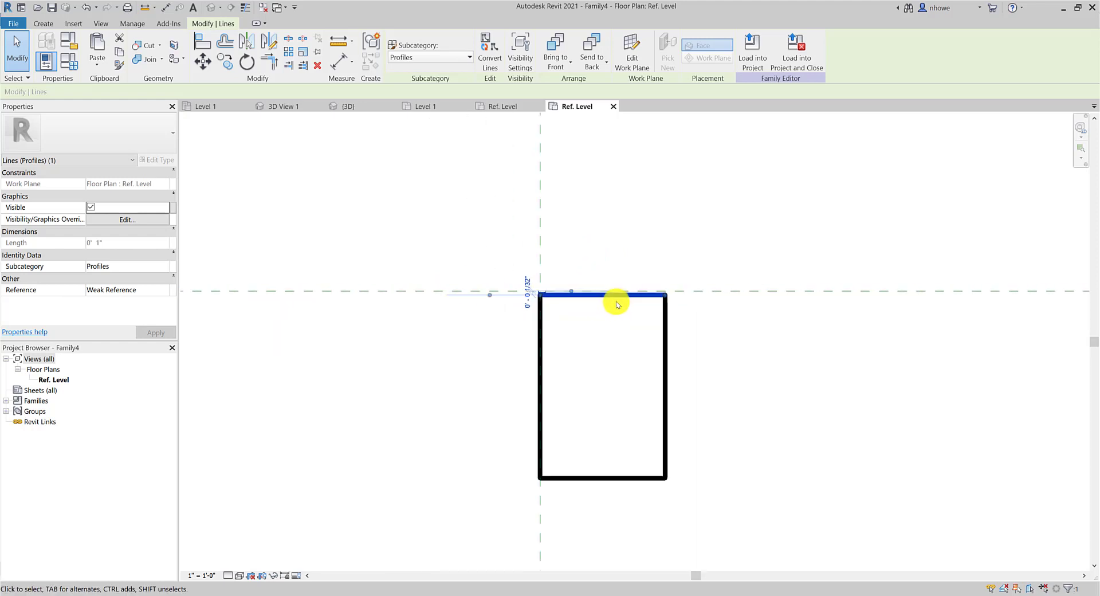
scroll(623, 306, "down", 1)
scroll(641, 314, "up", 1)
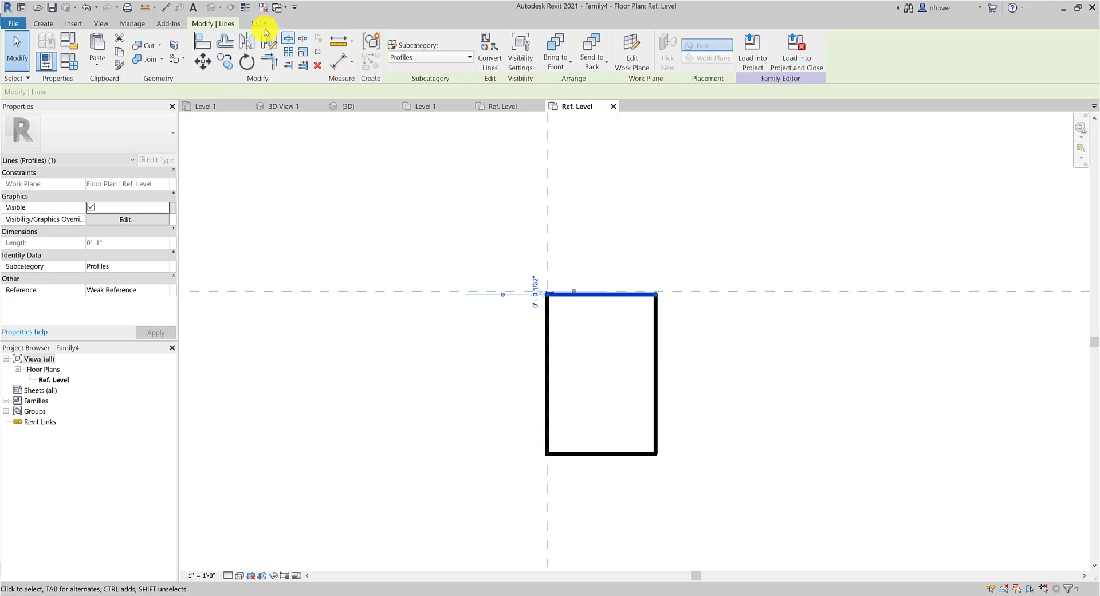
left_click(43, 23)
left_click(96, 49)
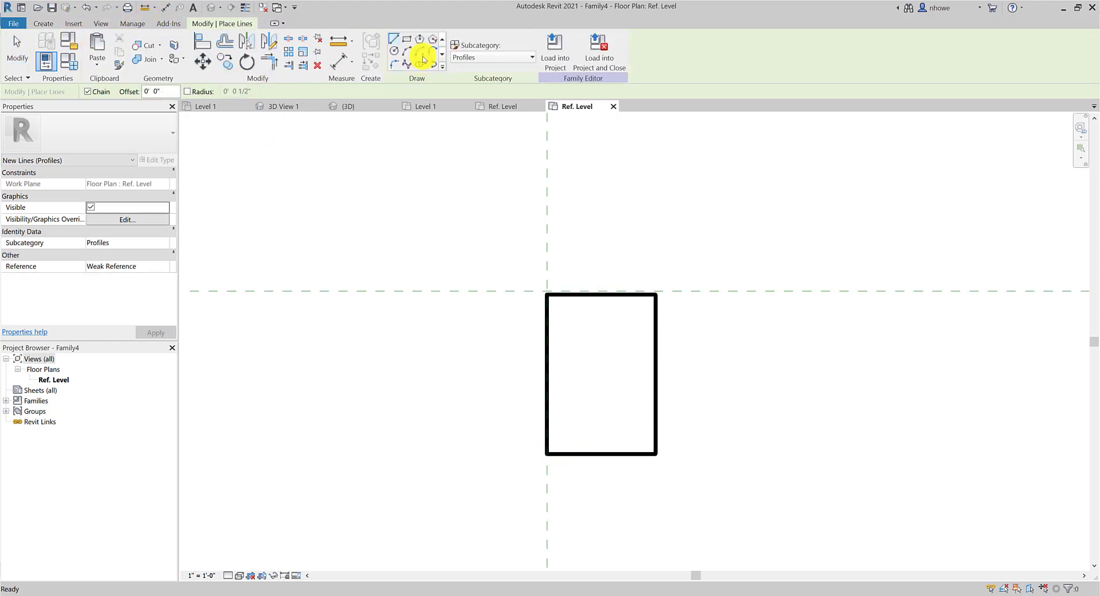
left_click(407, 51)
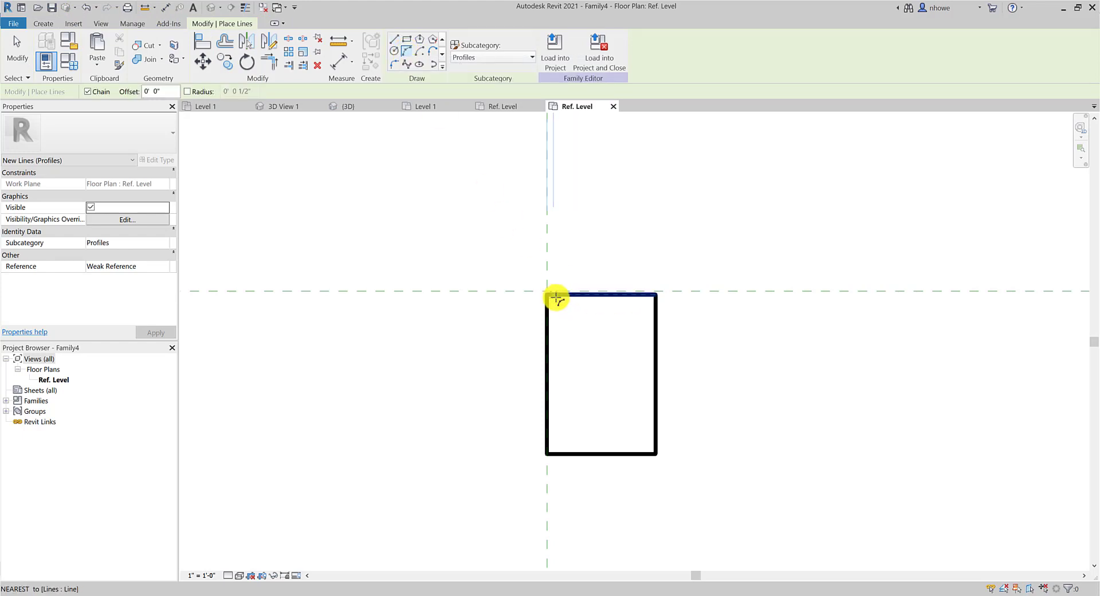
left_click(600, 296)
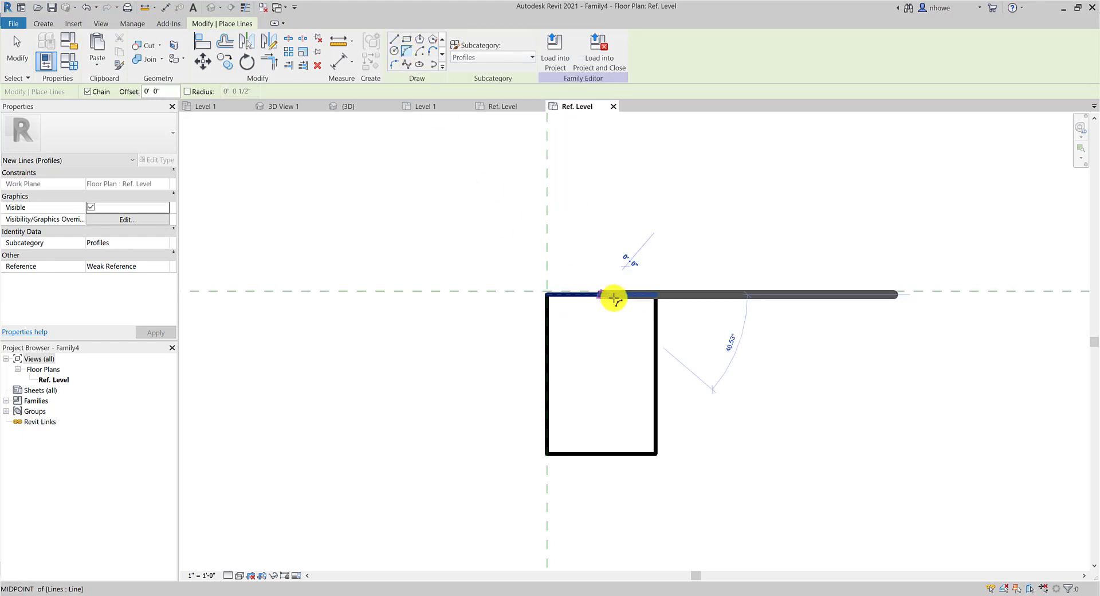
left_click(656, 324)
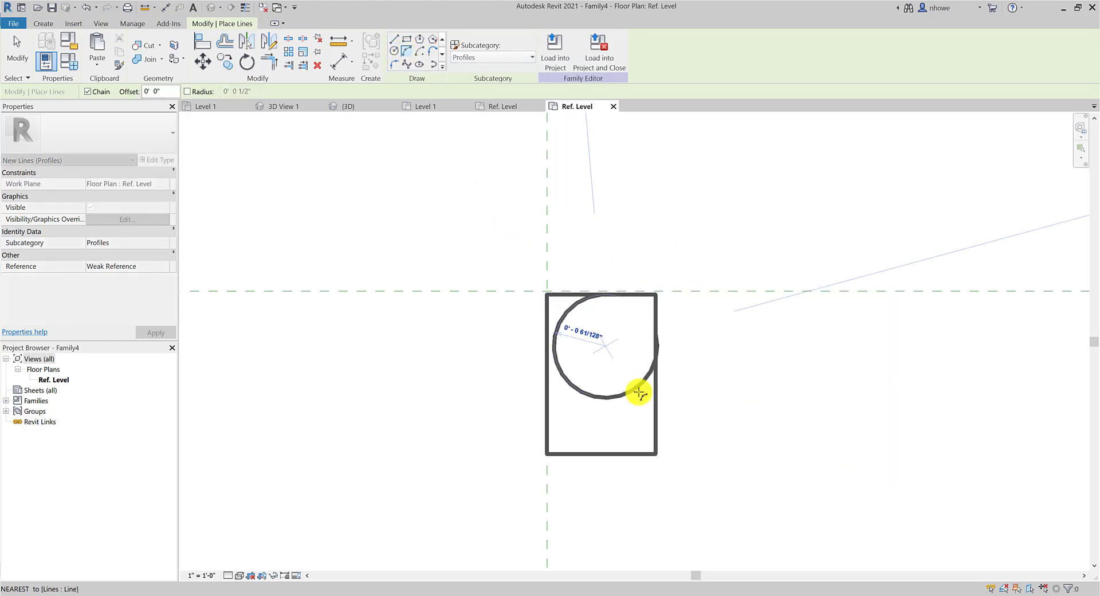
key("Escape")
key("Escape")
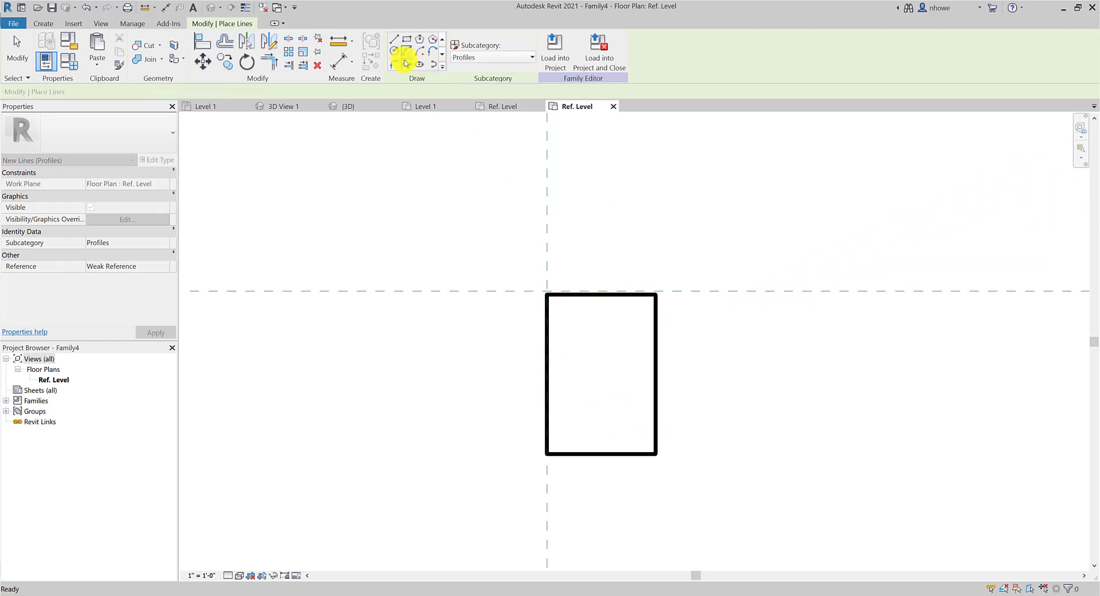
Try splines from the upper line's midpoint to the right side and from inside the rectangle to its lower-left corner.
left_click(407, 63)
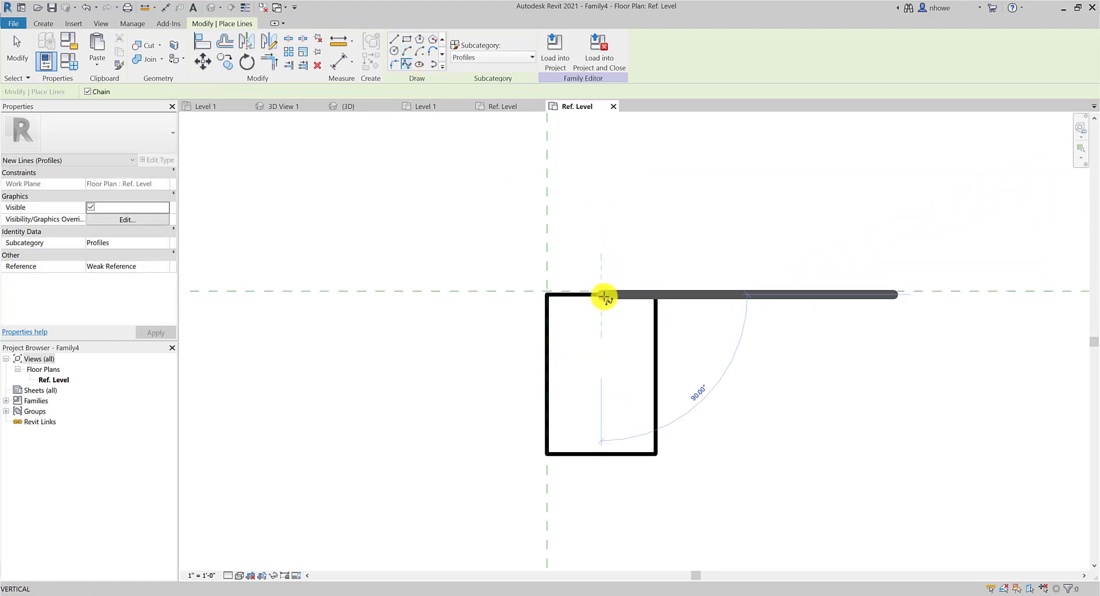
left_click(603, 296)
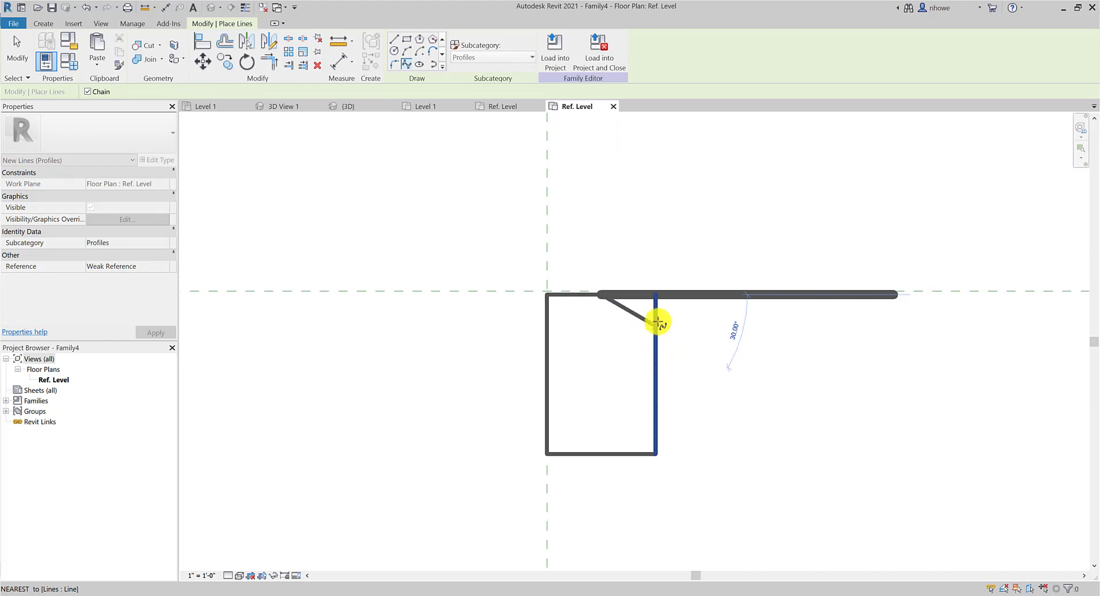
double_click(655, 312)
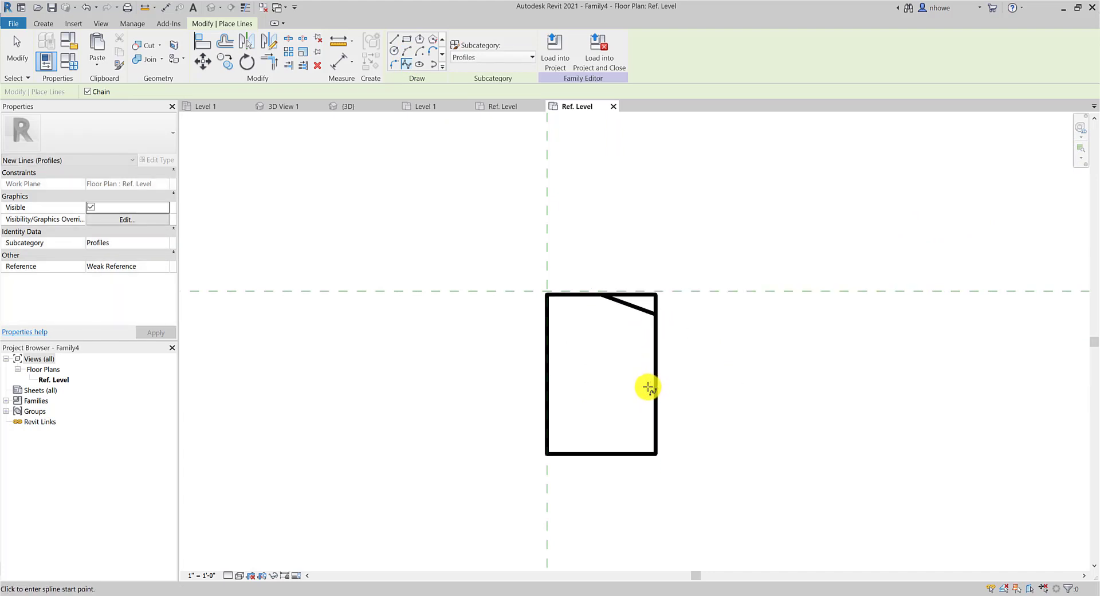
left_click(647, 387)
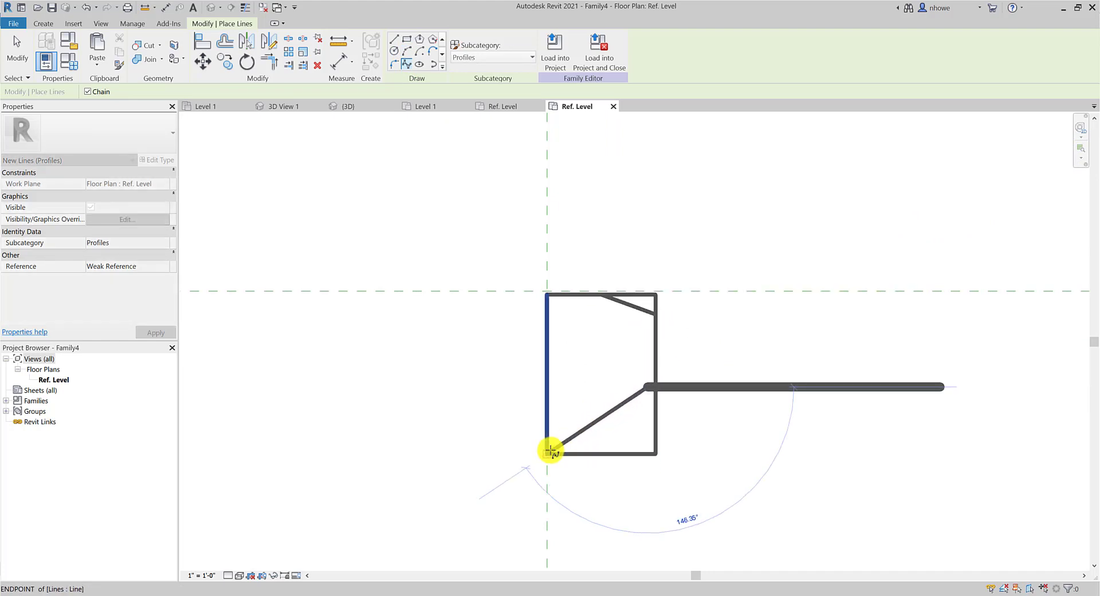
double_click(550, 451)
key("Escape")
key("Escape")
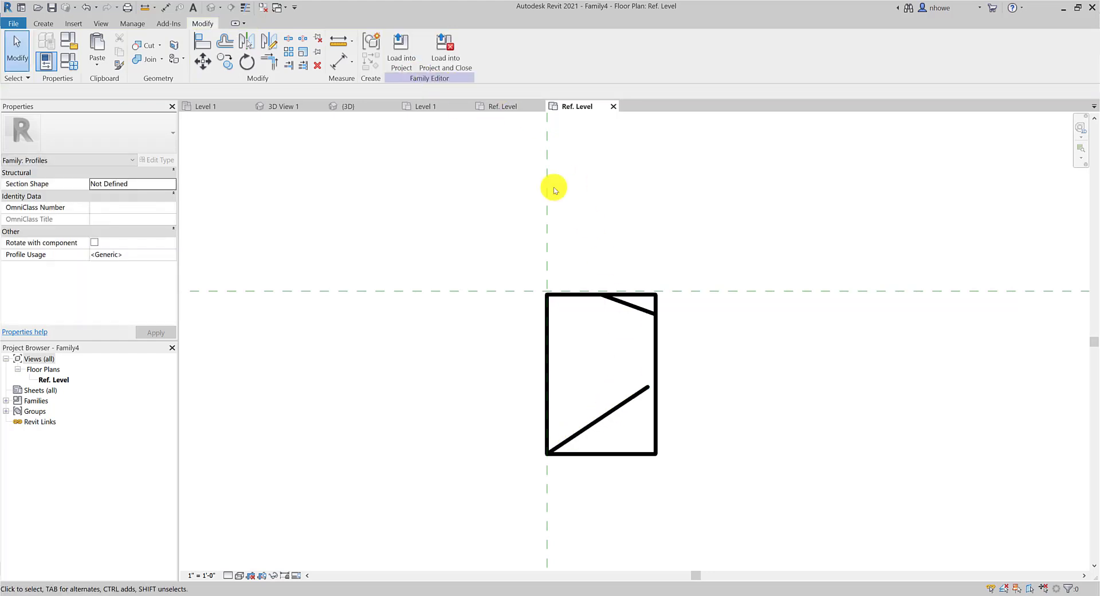
Delete both diagonal spline segments from the rectangle.
left_click(645, 393)
key("Delete")
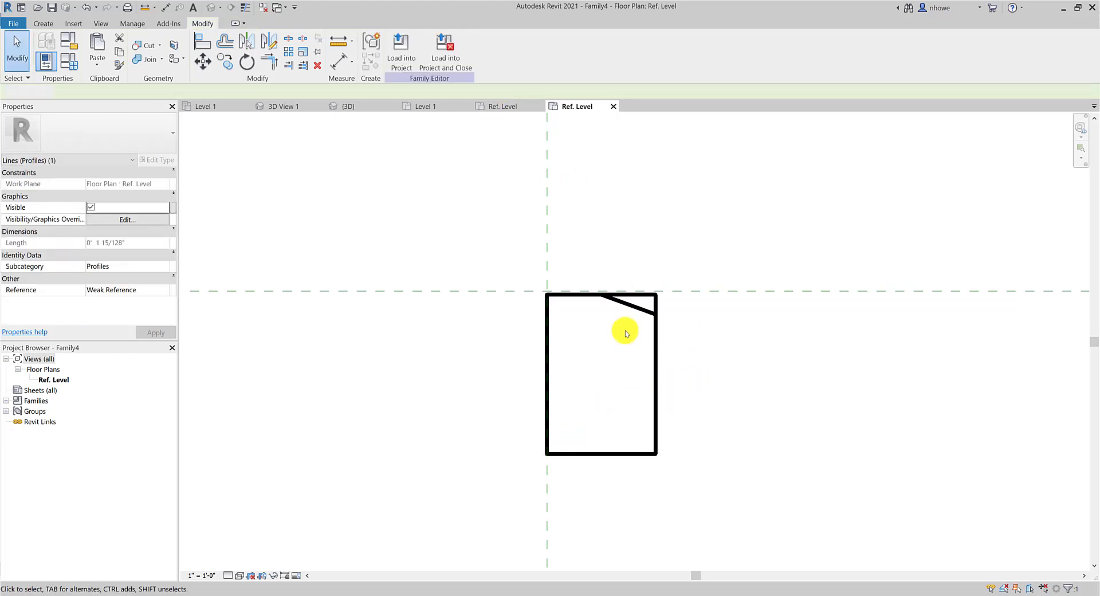
left_click(636, 306)
key("Delete")
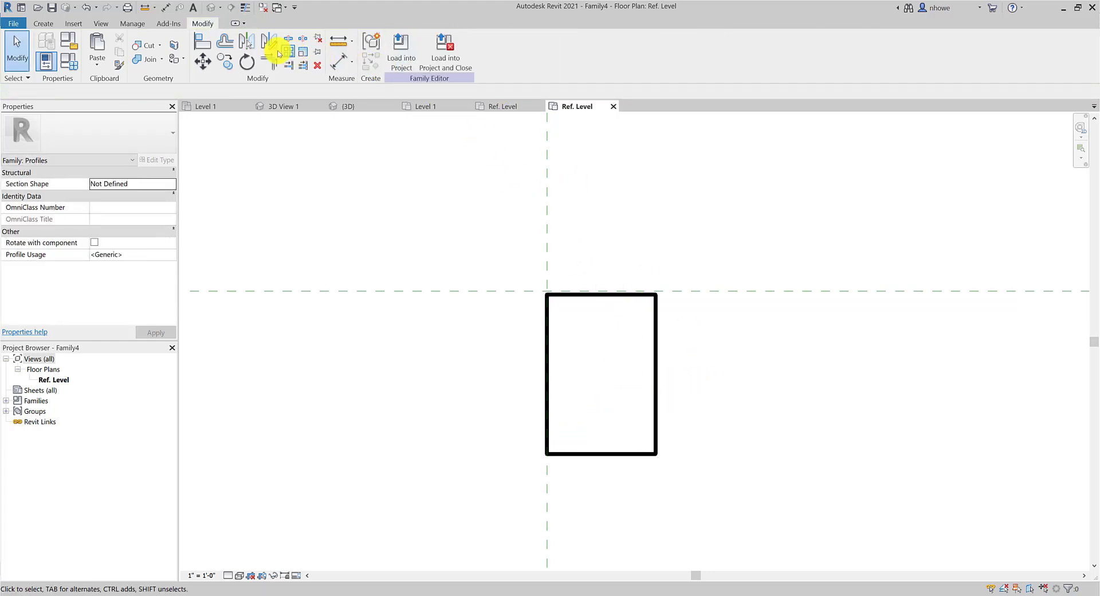
Draw a spline from the rectangle's upper midpoint through two control points beyond its right side to its lower-left corner.
left_click(43, 23)
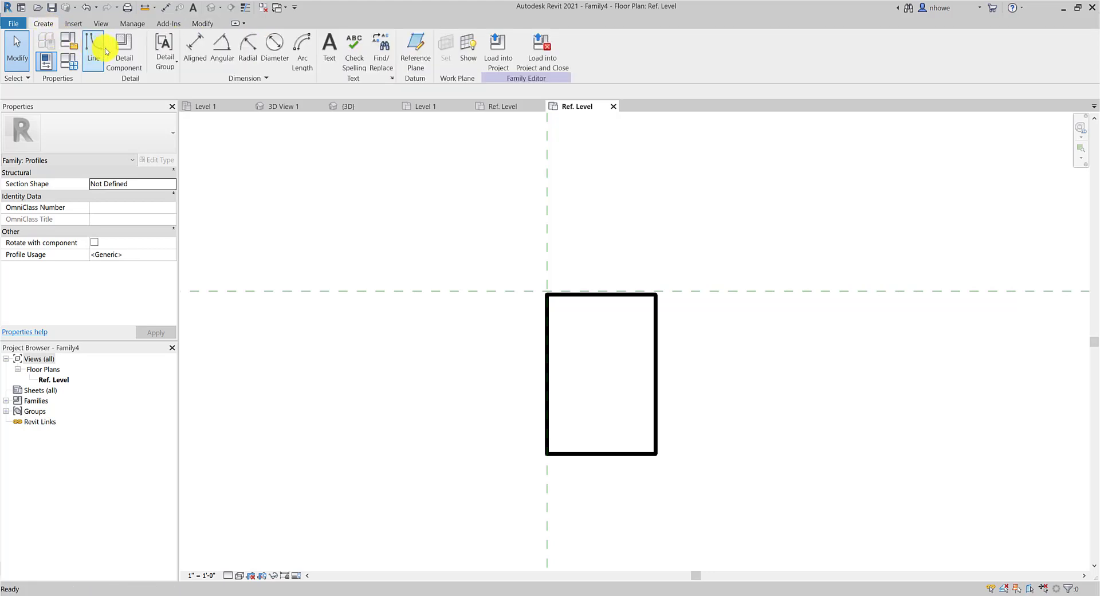
left_click(106, 51)
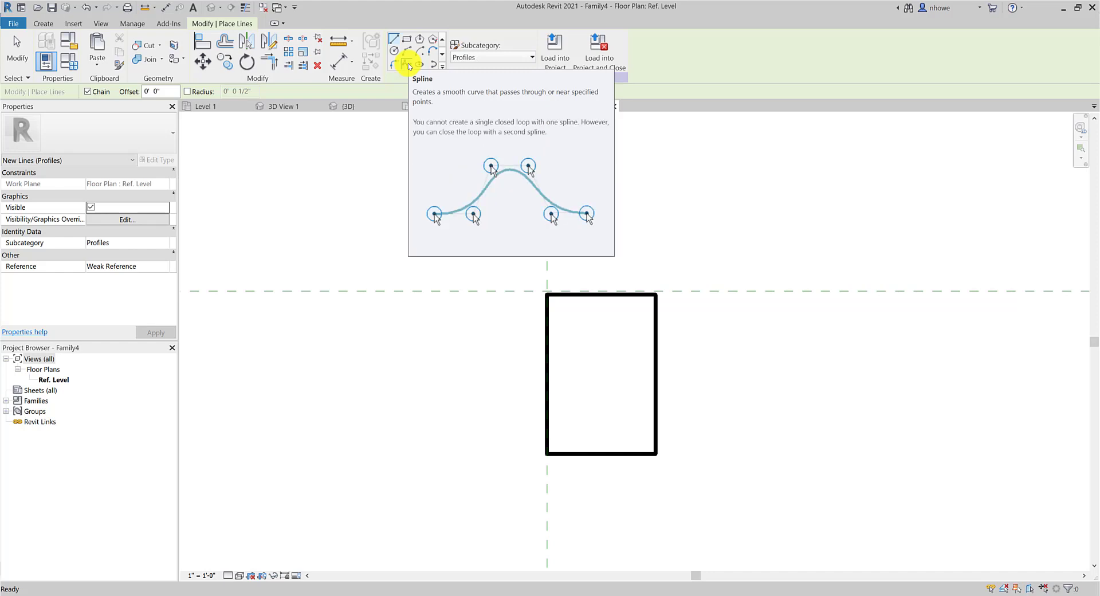
left_click(407, 65)
left_click(605, 297)
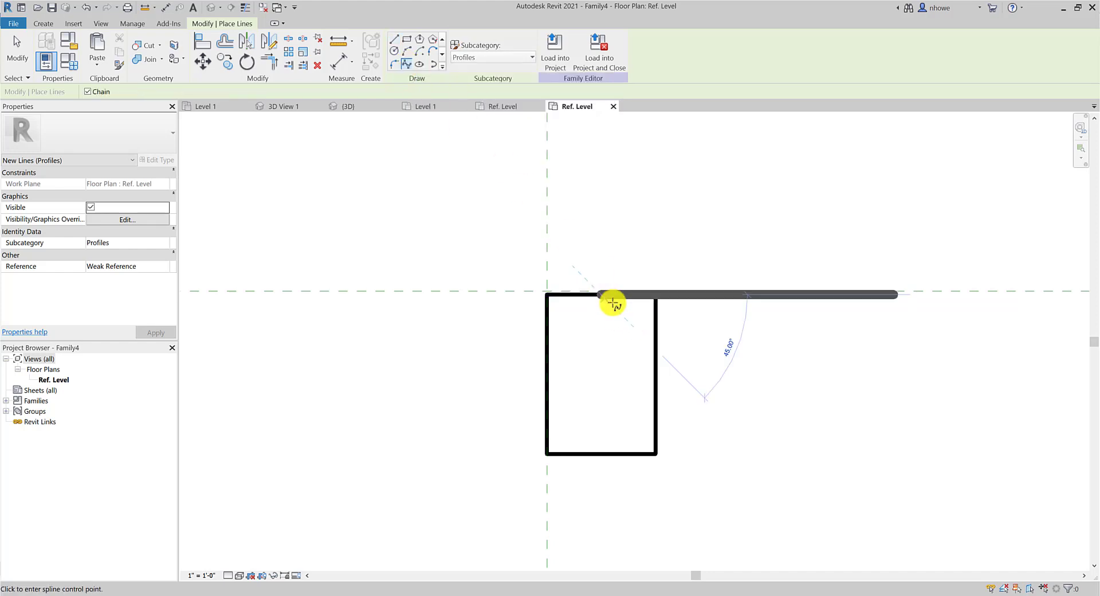
left_click(691, 341)
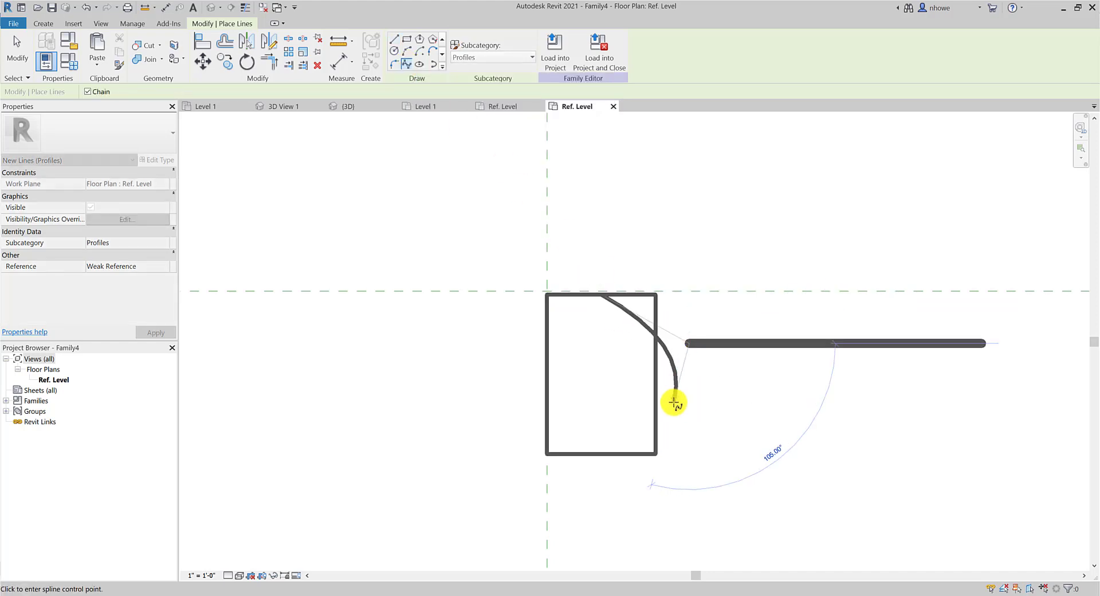
left_click(672, 405)
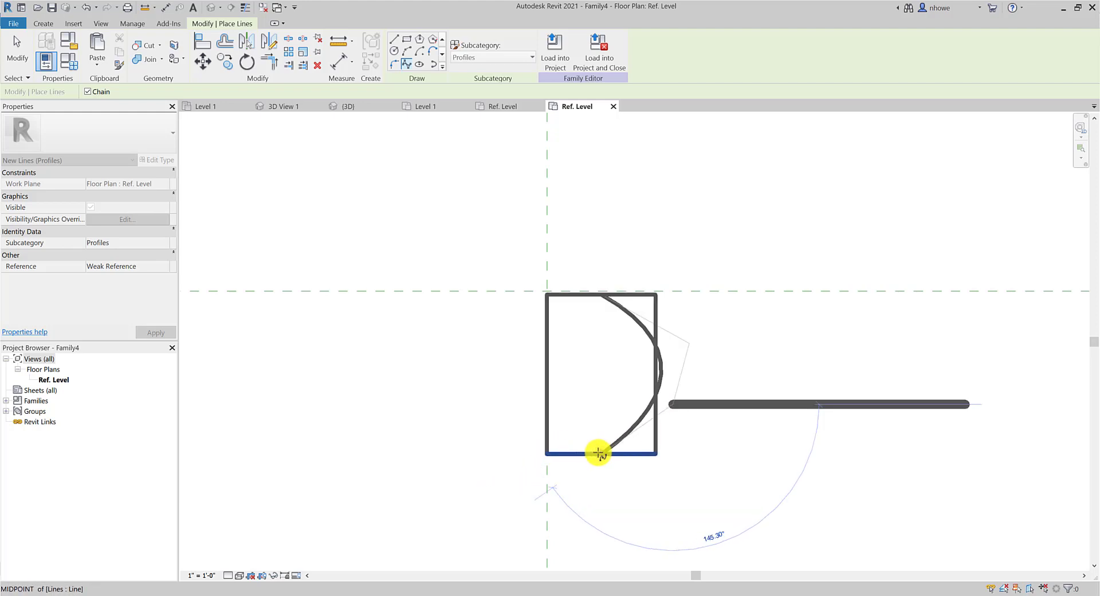
double_click(548, 453)
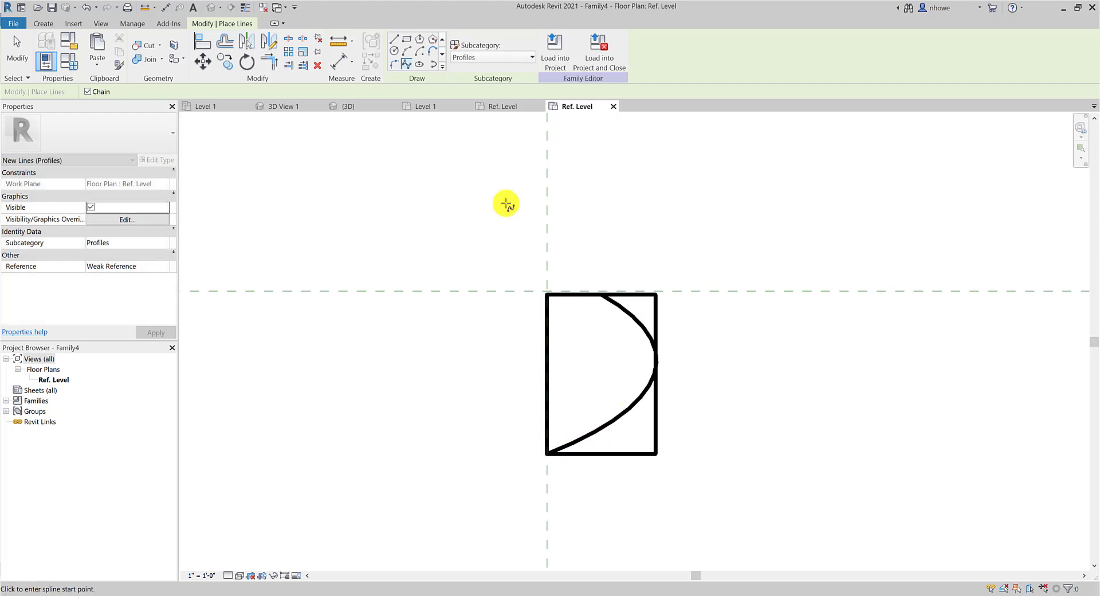
Reshape the spline by moving its upper control point outward and level with the rectangle's upper line.
left_click(13, 50)
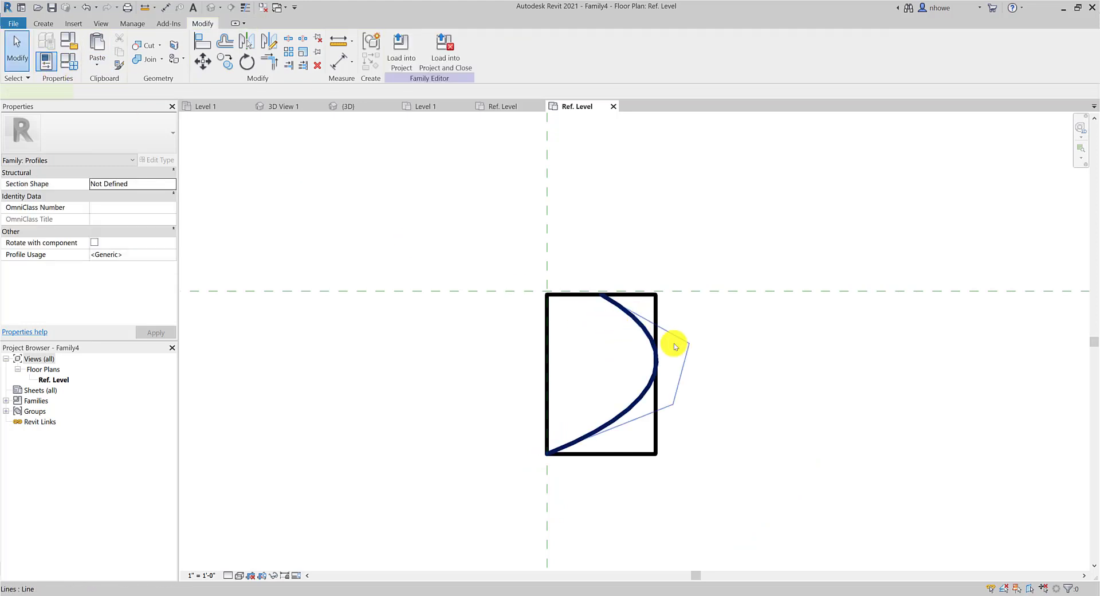
left_click(675, 345)
left_click_drag(695, 333, 704, 300)
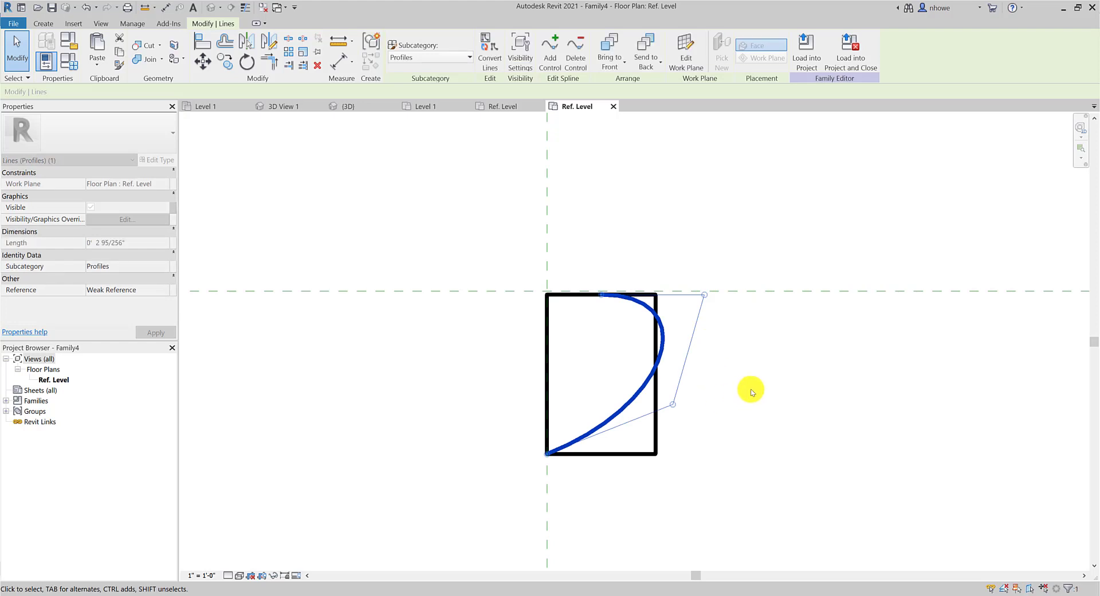
left_click(17, 51)
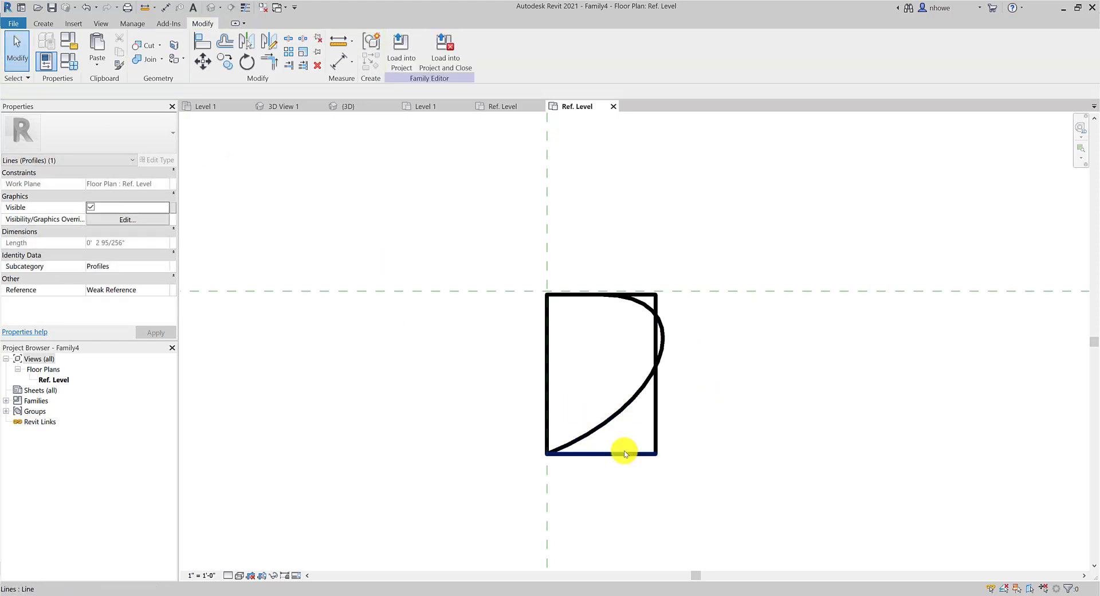
Delete the rectangle's lower and right lines.
left_click(652, 453)
key("Delete")
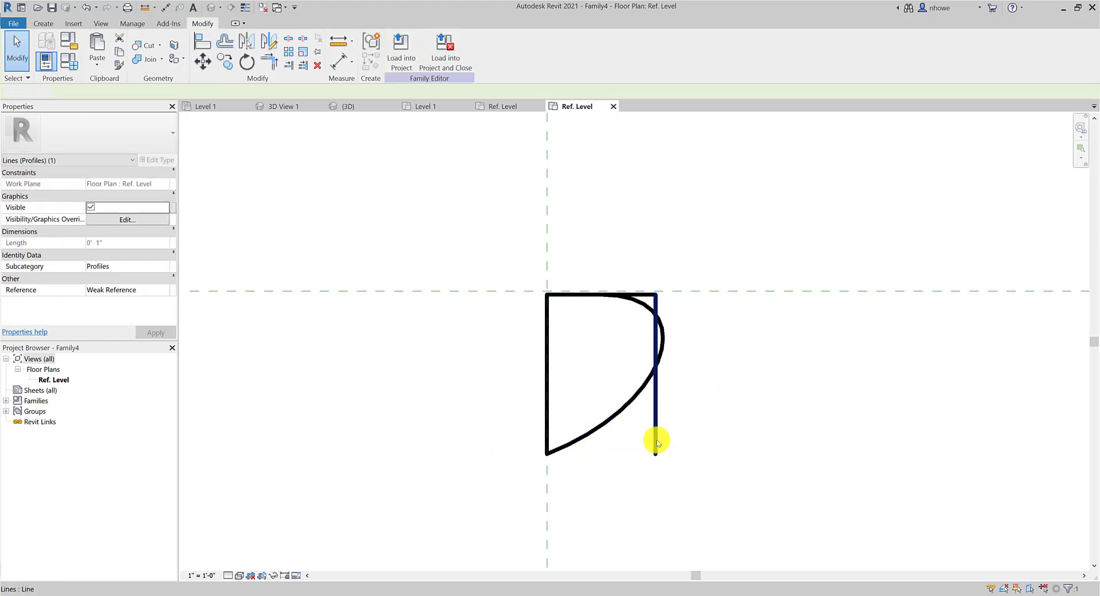
left_click(657, 367)
key("Delete")
left_click(653, 295)
key("Delete")
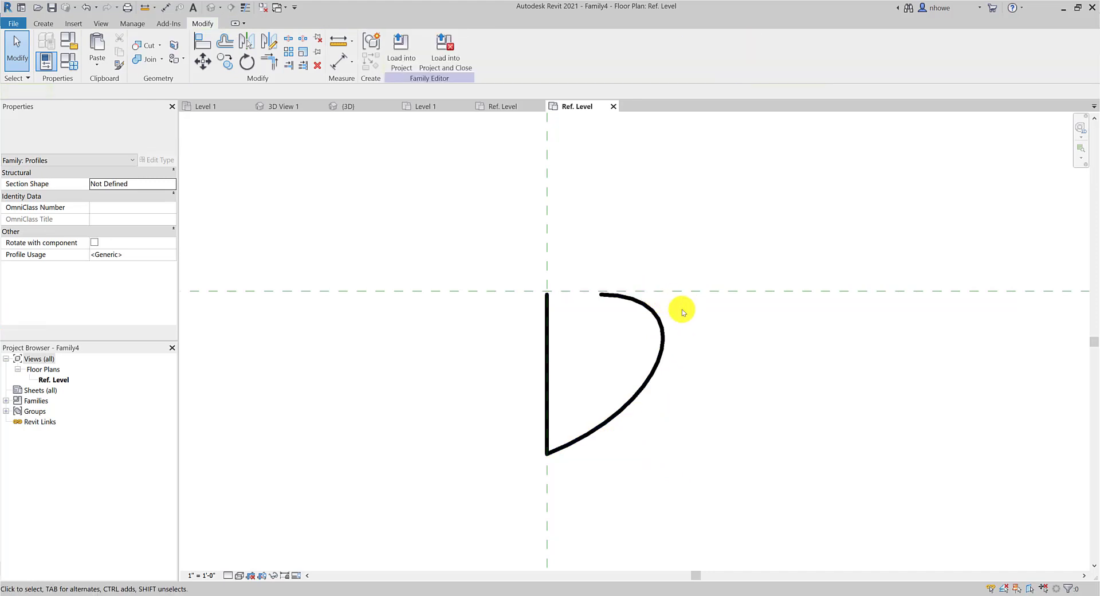
left_click(646, 304)
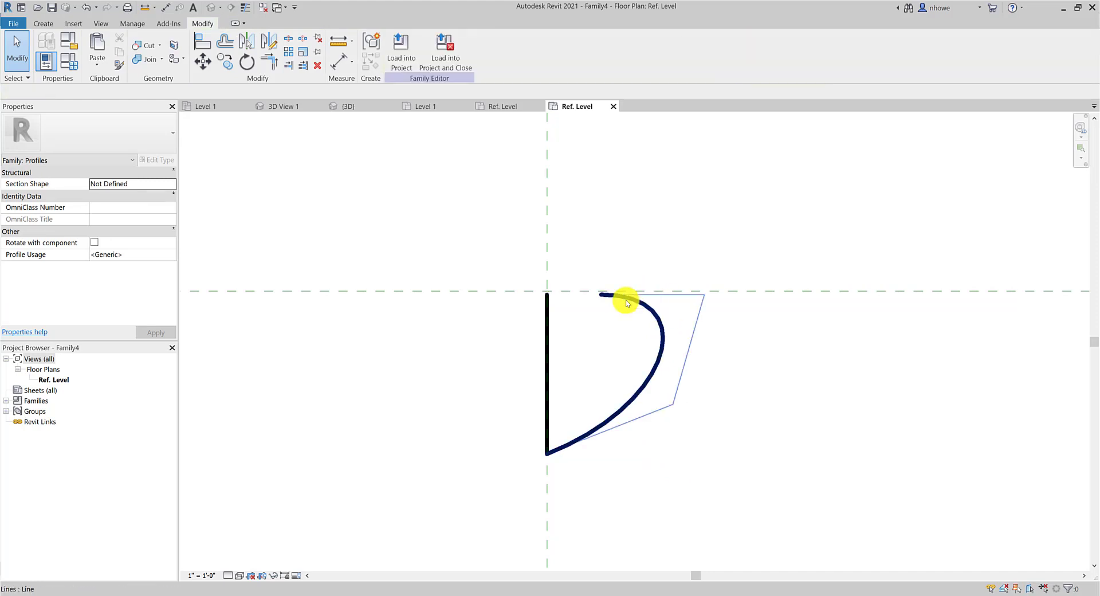
key("ctrl+z")
Shorten the profile's upper line so its right end meets the spline's start point.
left_click(651, 294)
left_click_drag(656, 295, 605, 294)
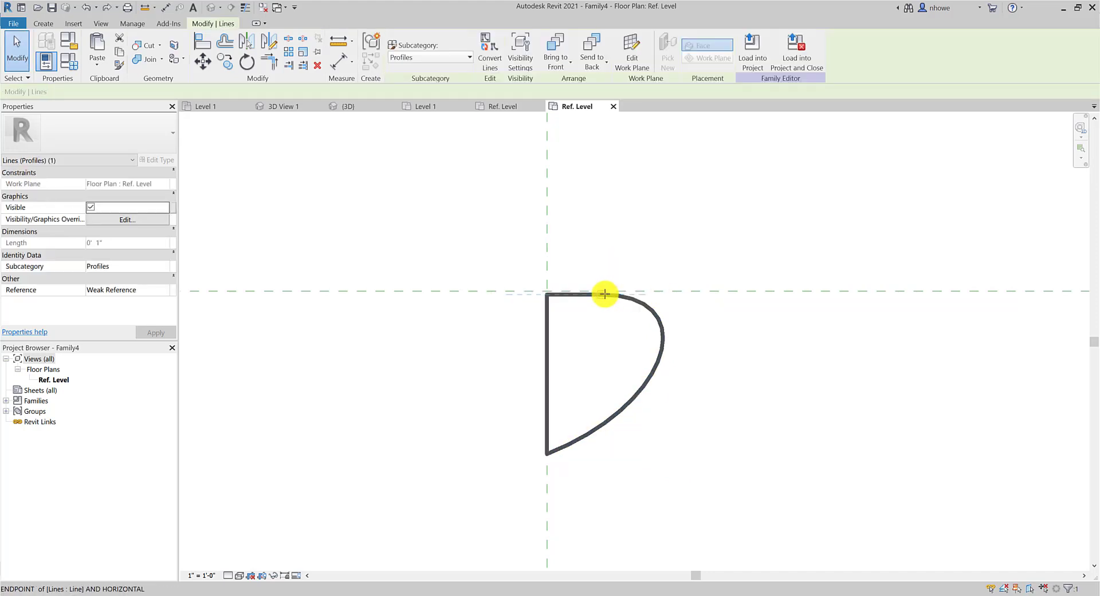
key("Escape")
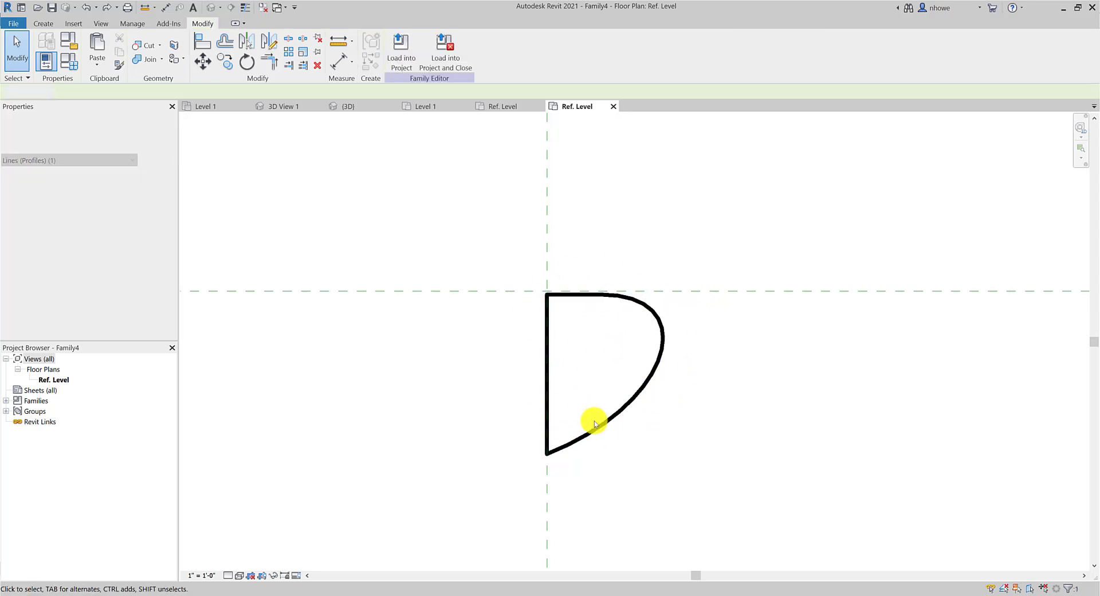
Round the spline's lower part by moving its lower control point down level with the profile's bottom corner.
left_click(594, 427)
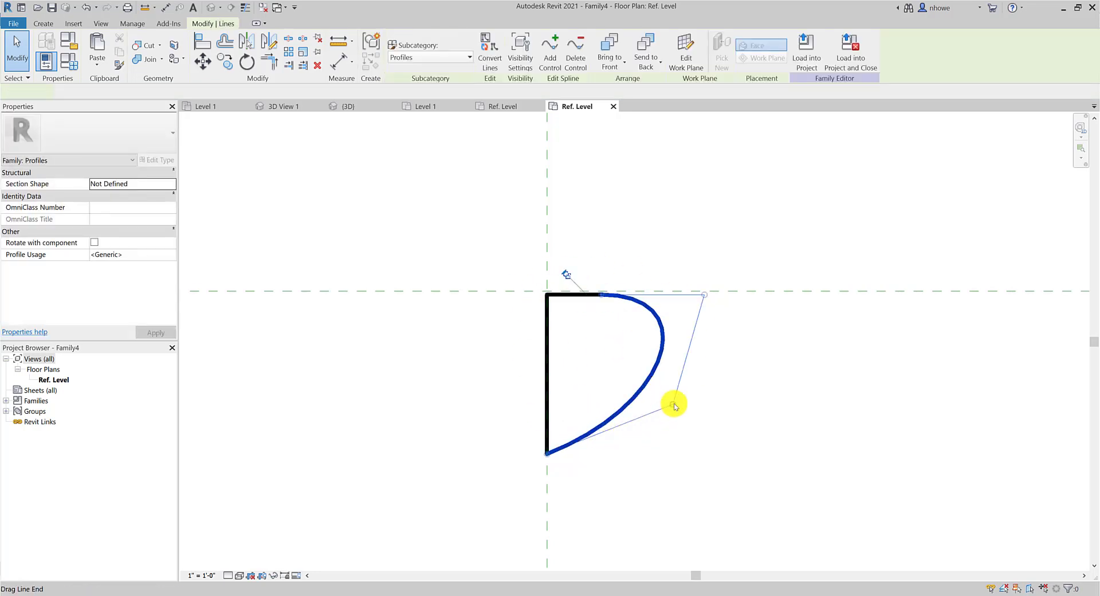
left_click_drag(673, 441, 674, 452)
left_click(657, 502)
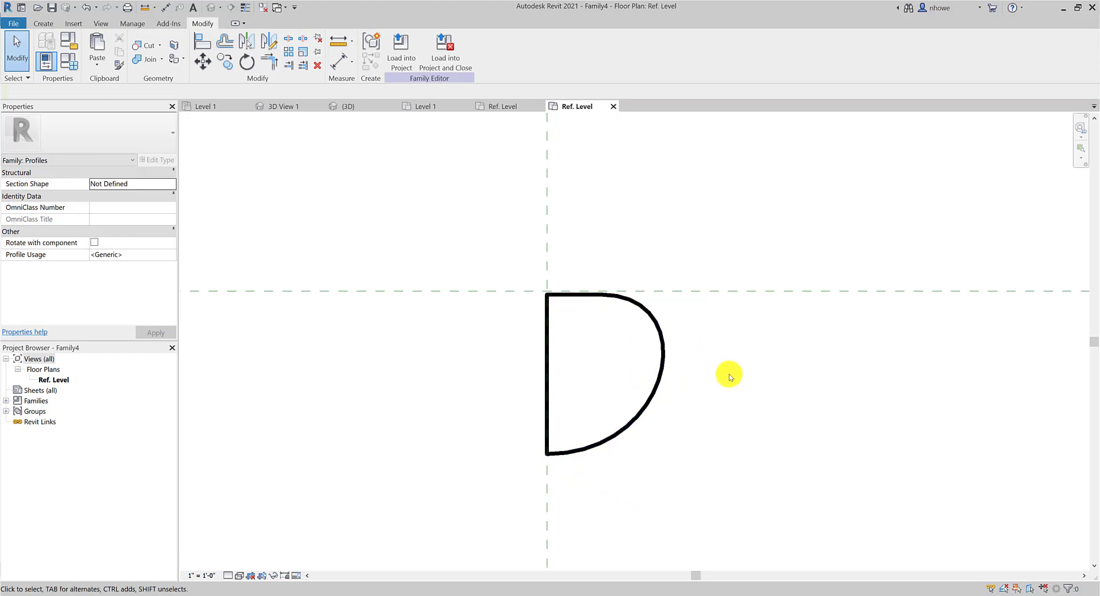
scroll(731, 376, "down", 3)
scroll(731, 376, "up", 3)
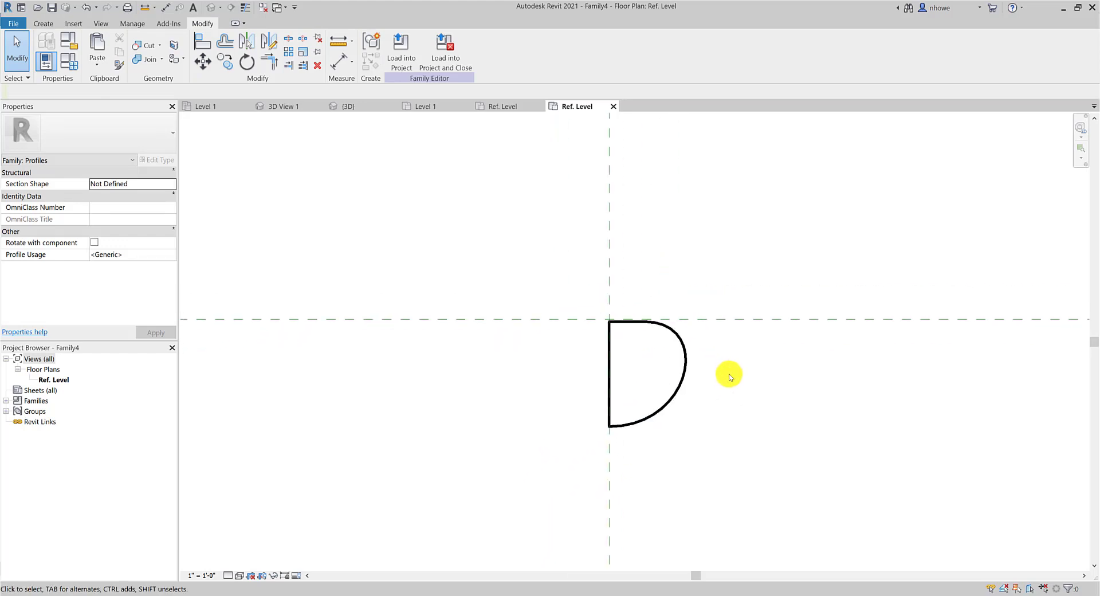
Save the profile family as CS-Nosing.rfa, replacing the existing file.
left_click(18, 24)
left_click(23, 129)
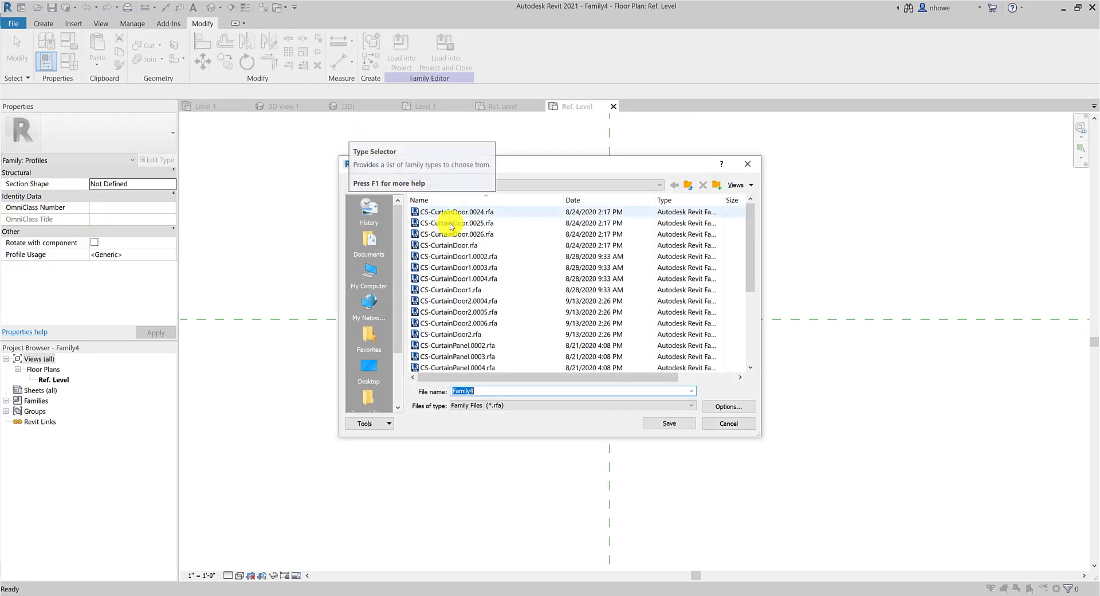
scroll(453, 327, "down", 4)
left_click(456, 289)
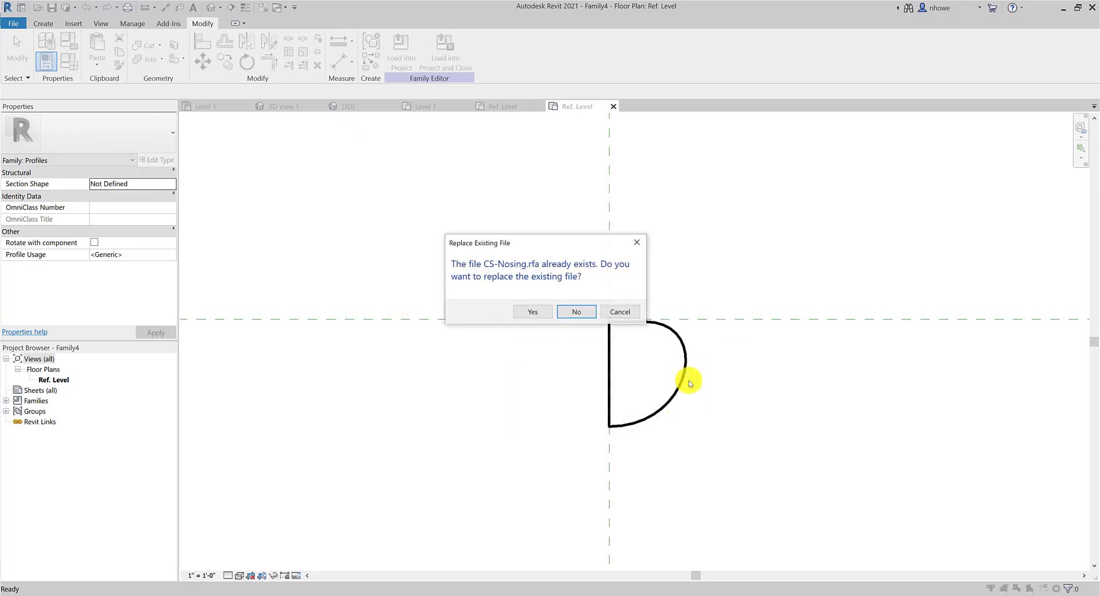
left_click(534, 309)
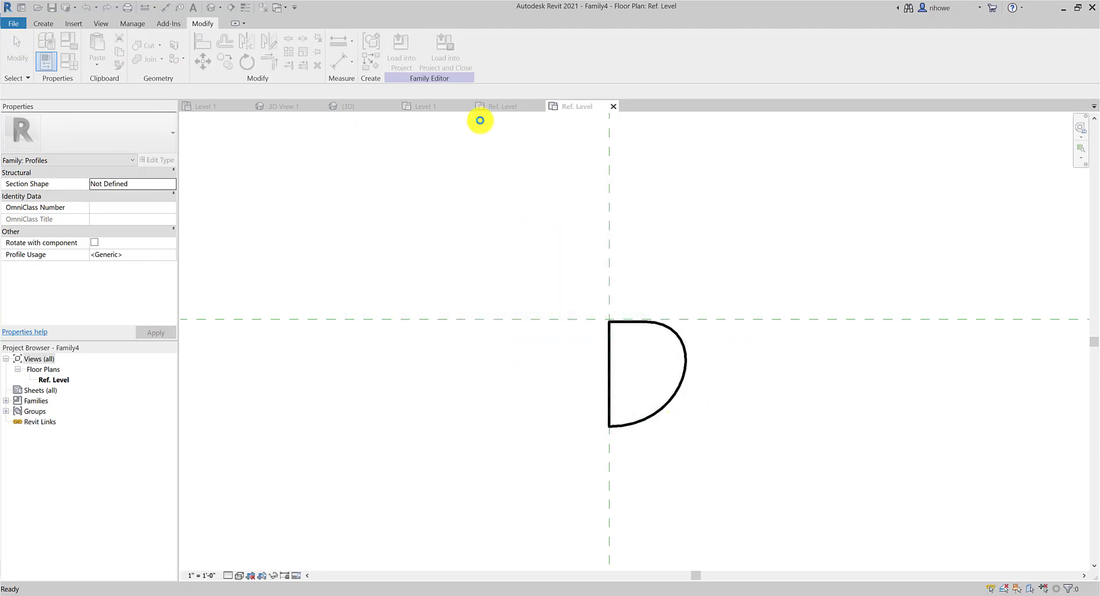
Load the CS-Nosing family into VideoPrep.rvt and switch to that project's {3D} view.
left_click(408, 63)
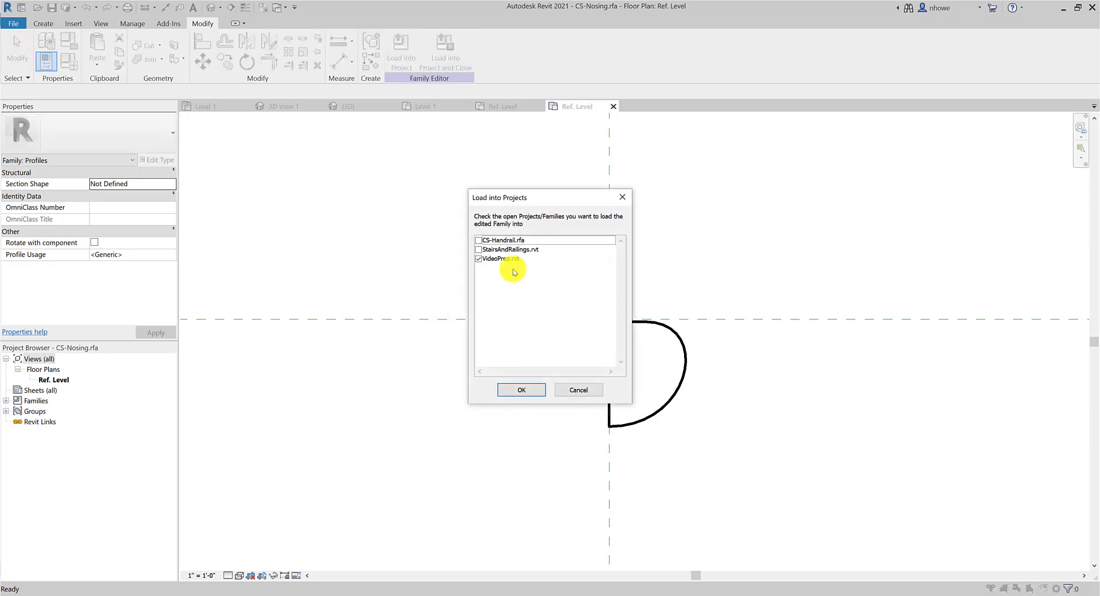
left_click(517, 392)
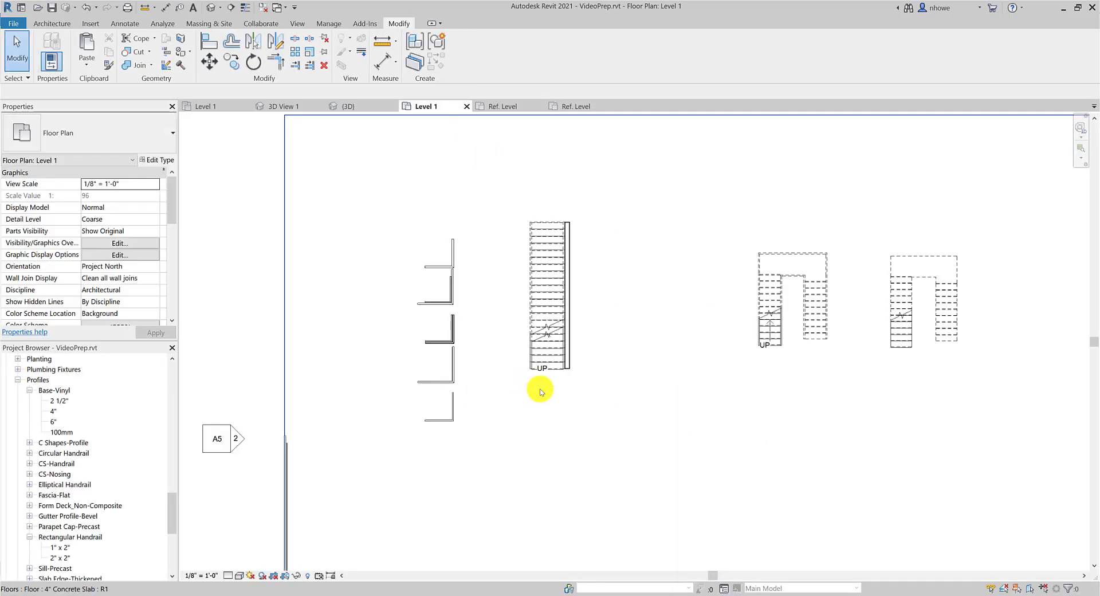
left_click(358, 109)
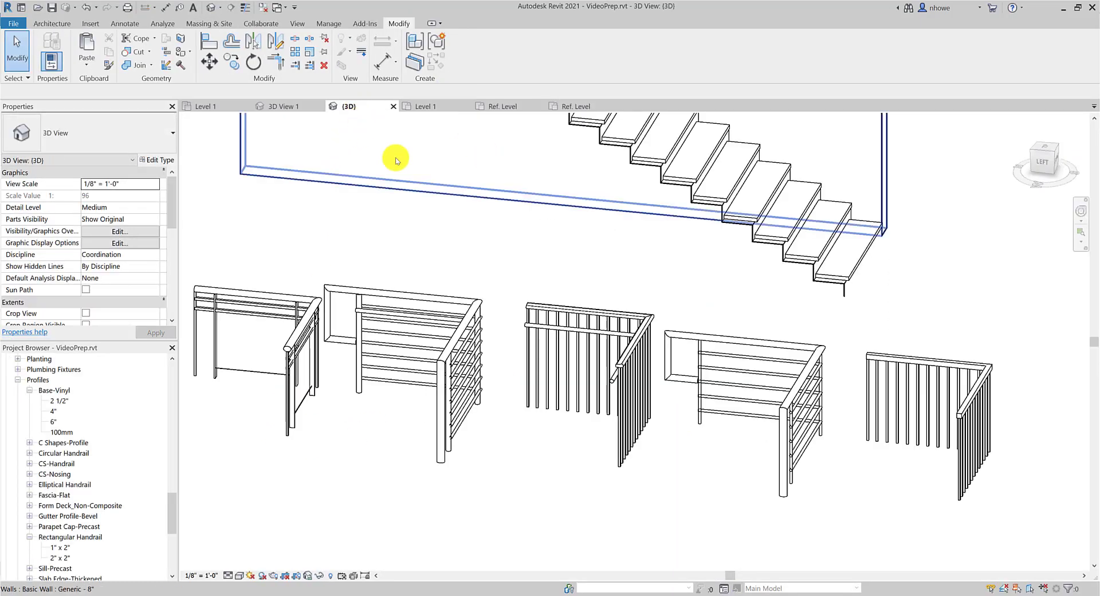
Open the type properties of the CS-Tread With run used by the CS-CustomStairTread stair.
left_click(668, 177)
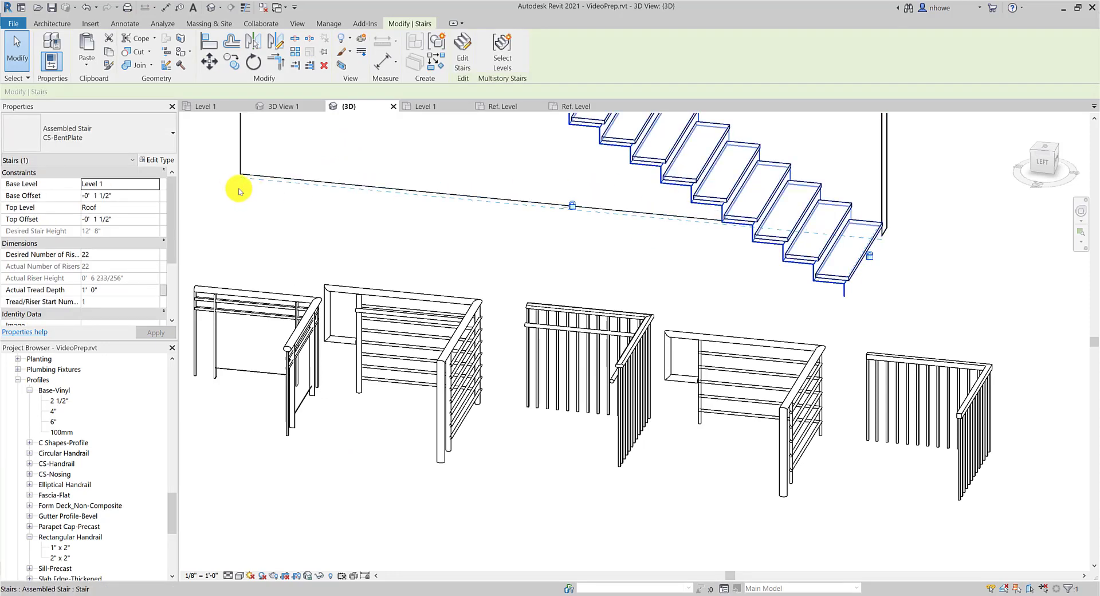
left_click(700, 178)
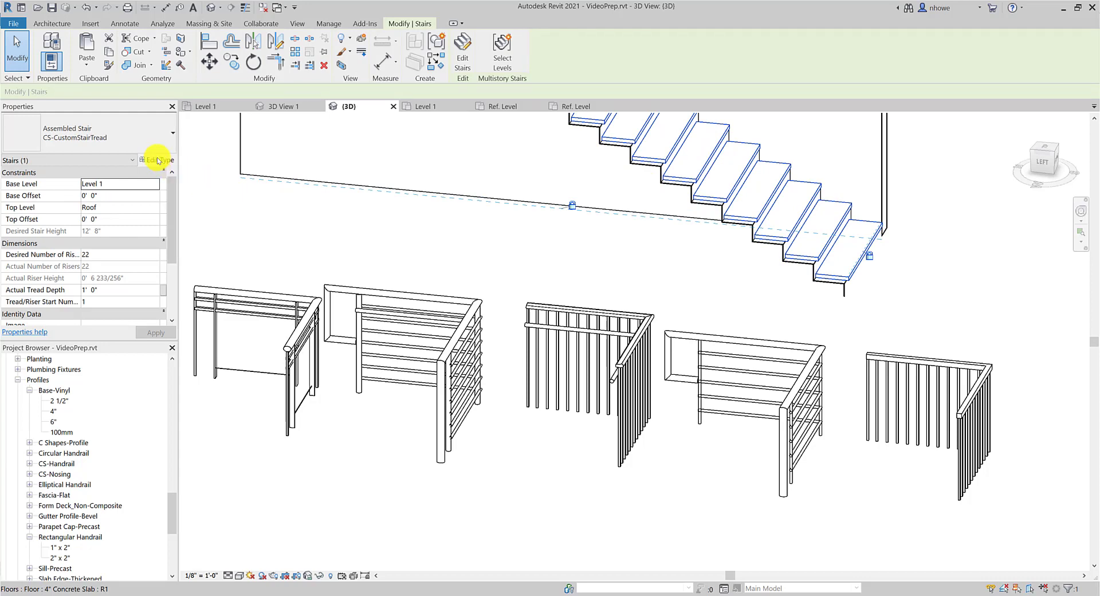
left_click(158, 160)
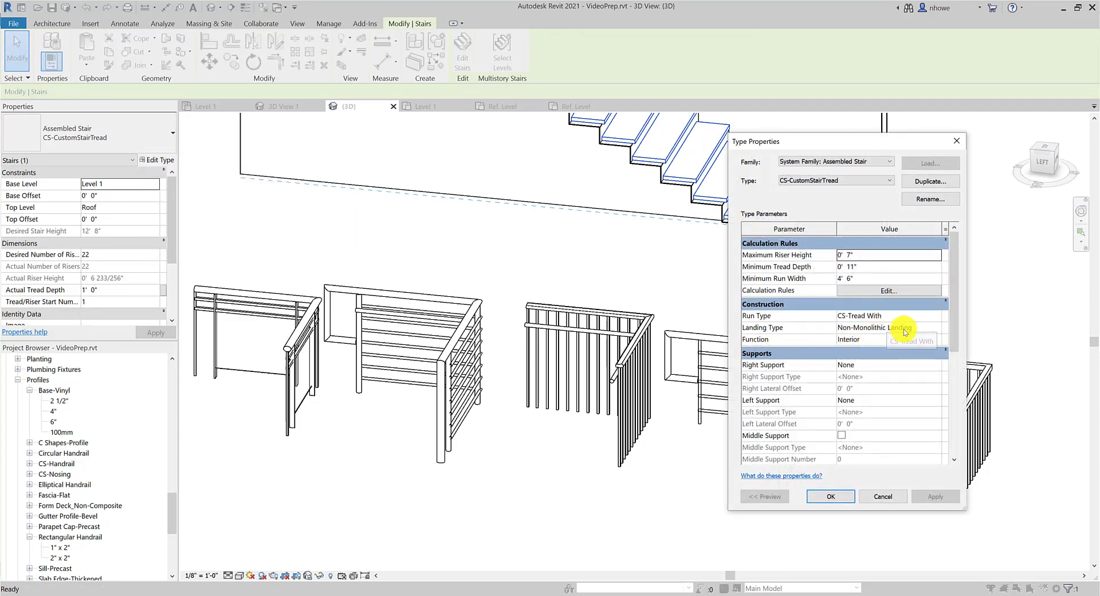
left_click(929, 316)
left_click(936, 317)
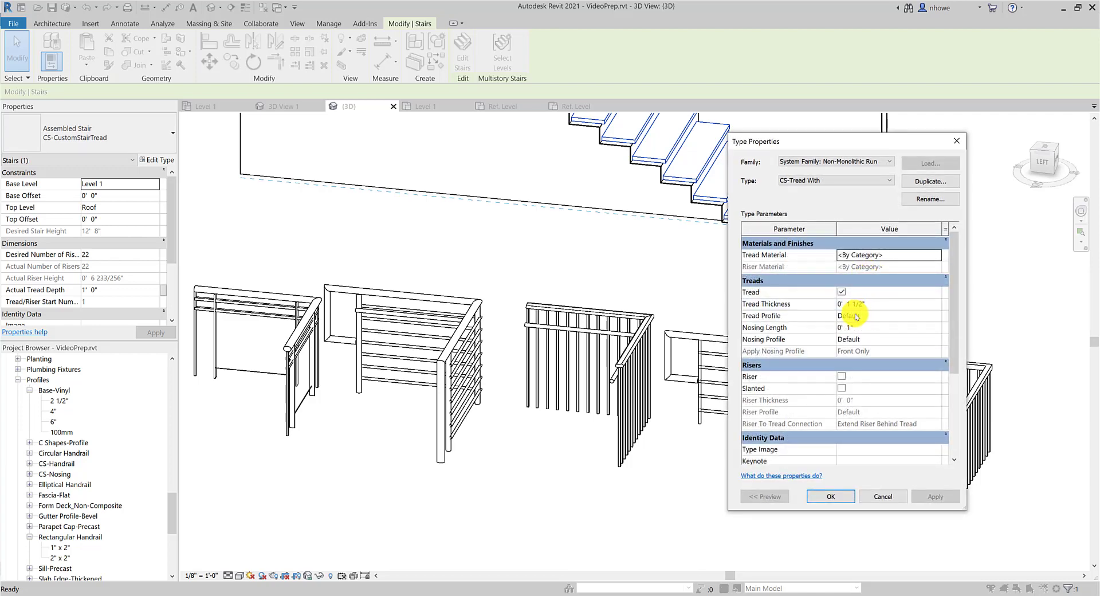
Set the run type's nosing profile to CS-Nosing : CS-Nosing and apply it to the stair.
left_click(940, 343)
left_click(938, 341)
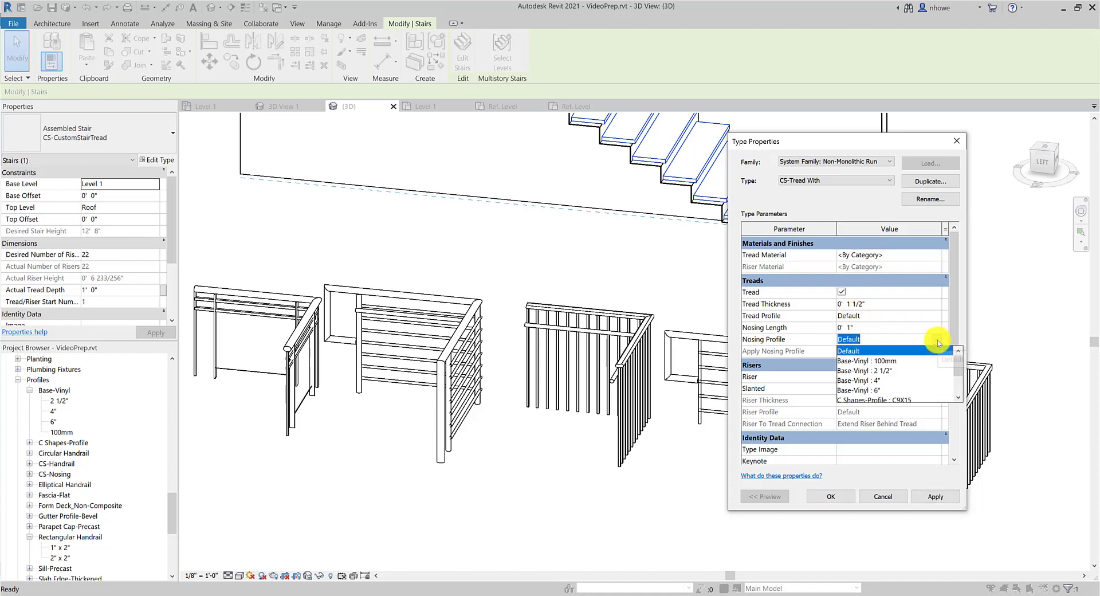
scroll(923, 367, "down", 5)
left_click(914, 381)
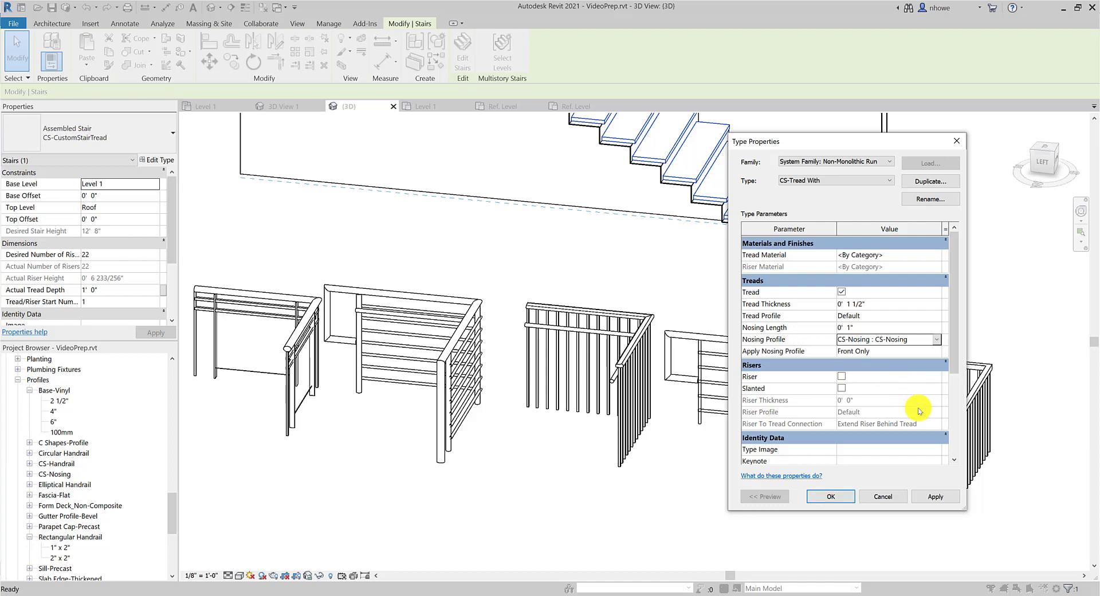
left_click(932, 498)
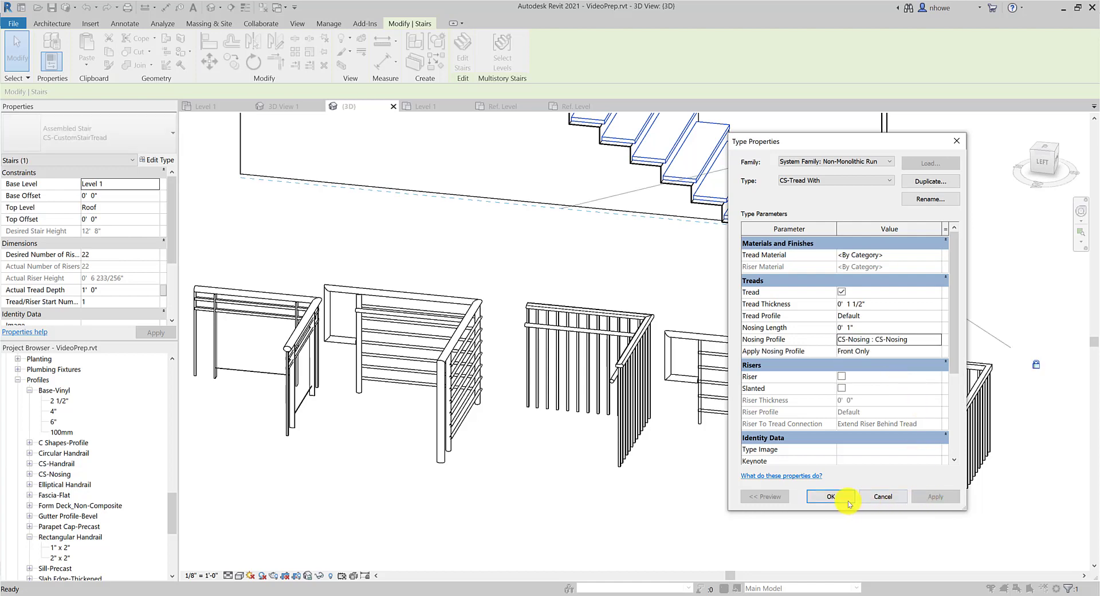
left_click(831, 496)
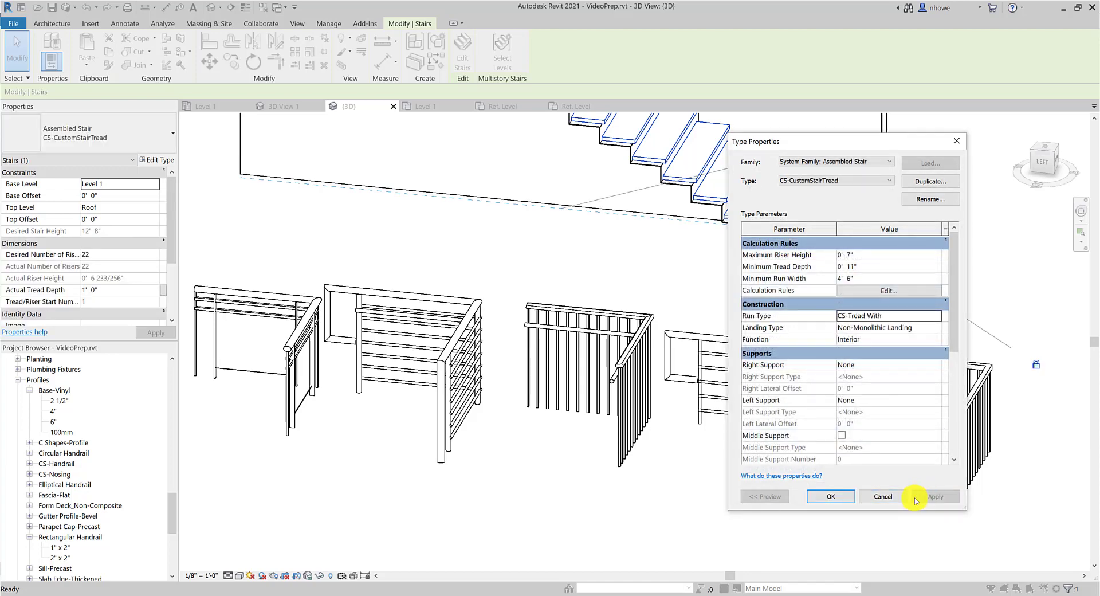
left_click(848, 498)
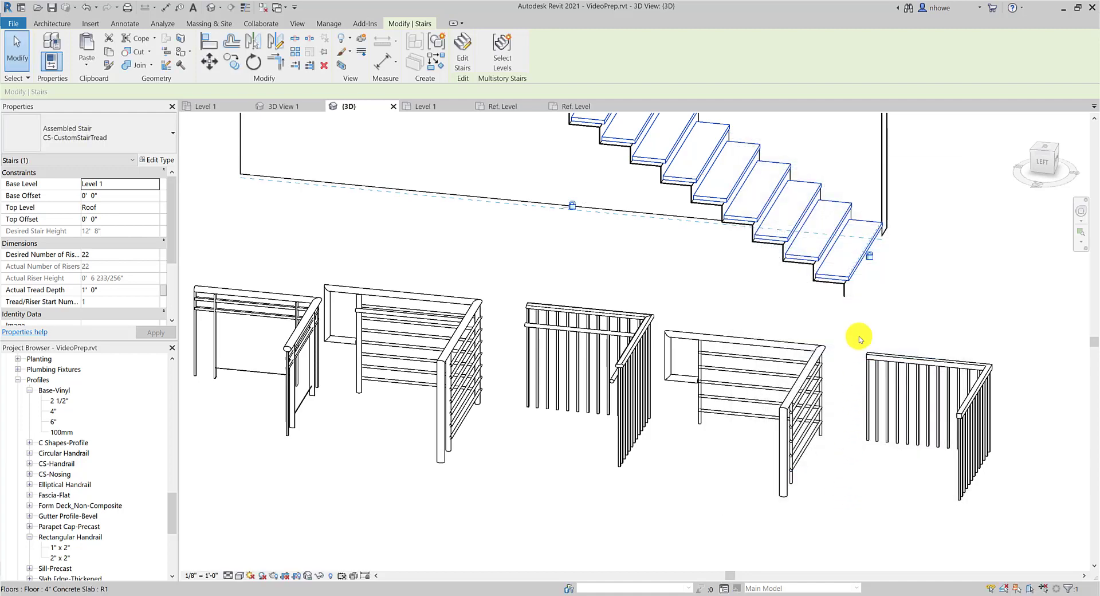
In the CS-Nosing family, mirror the profile lines about the Center (Left/Right) reference plane without keeping a copy.
scroll(830, 248, "up", 5)
scroll(828, 249, "down", 5)
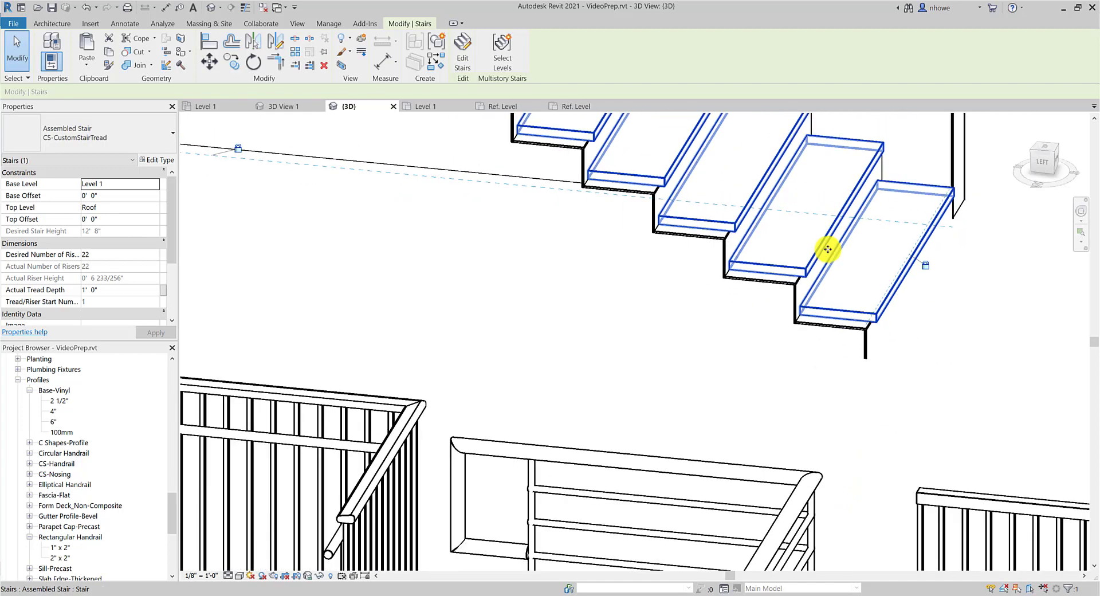
scroll(909, 302, "down", 3)
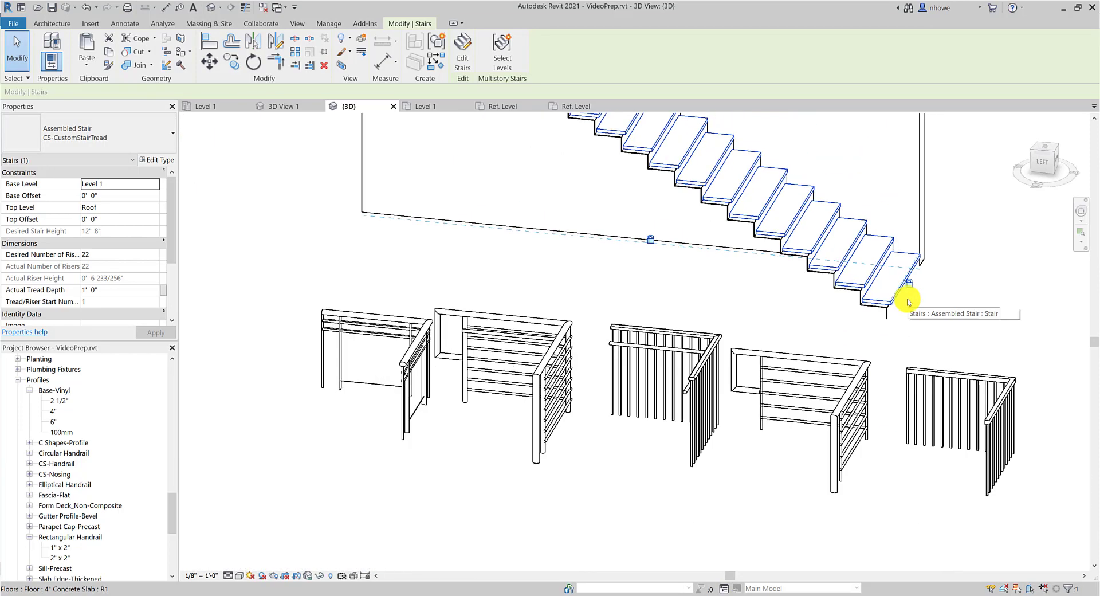
scroll(796, 252, "up", 5)
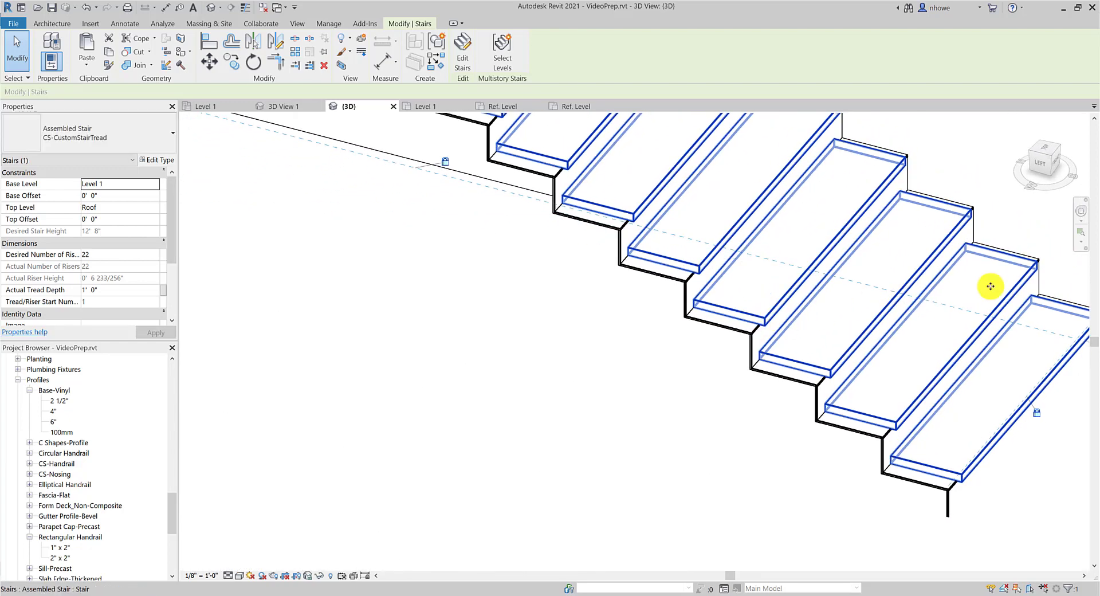
left_click(1063, 378)
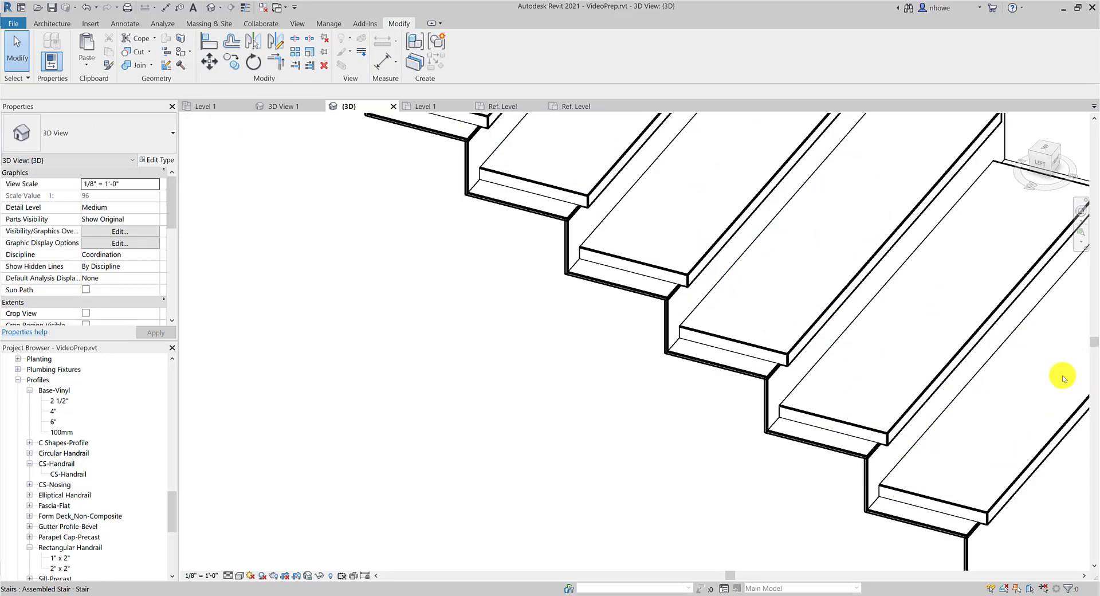
left_click(564, 106)
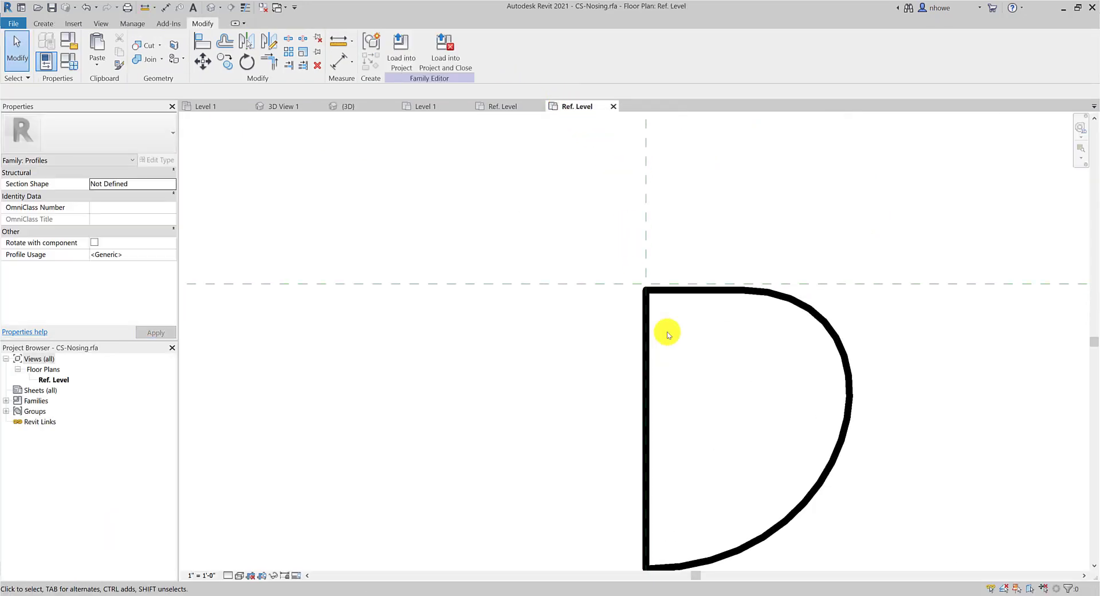
scroll(636, 302, "down", 3)
left_click_drag(633, 290, 805, 432)
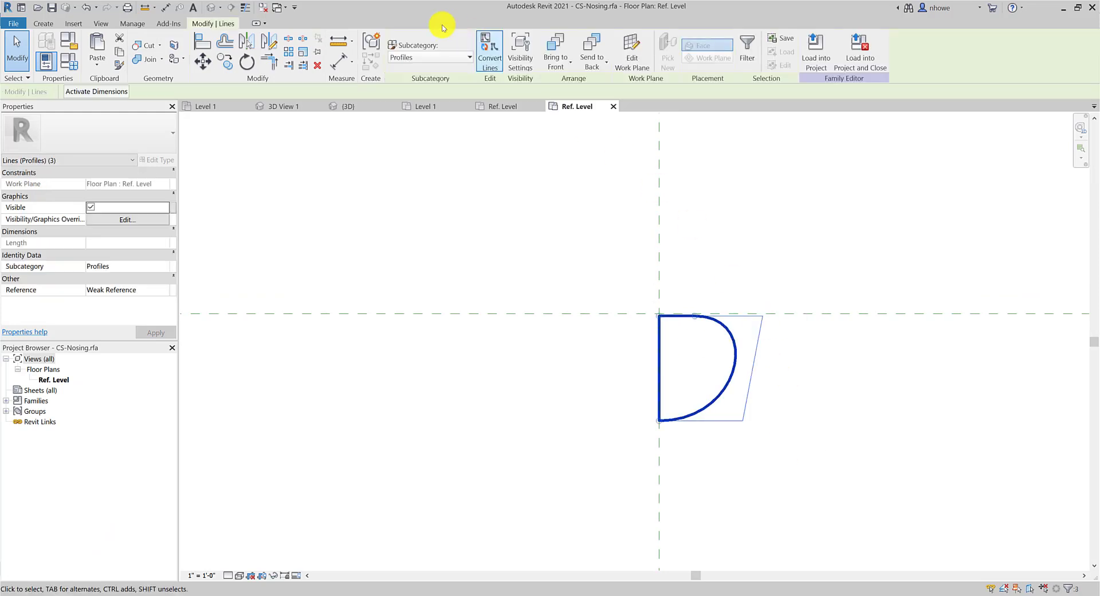
left_click(247, 40)
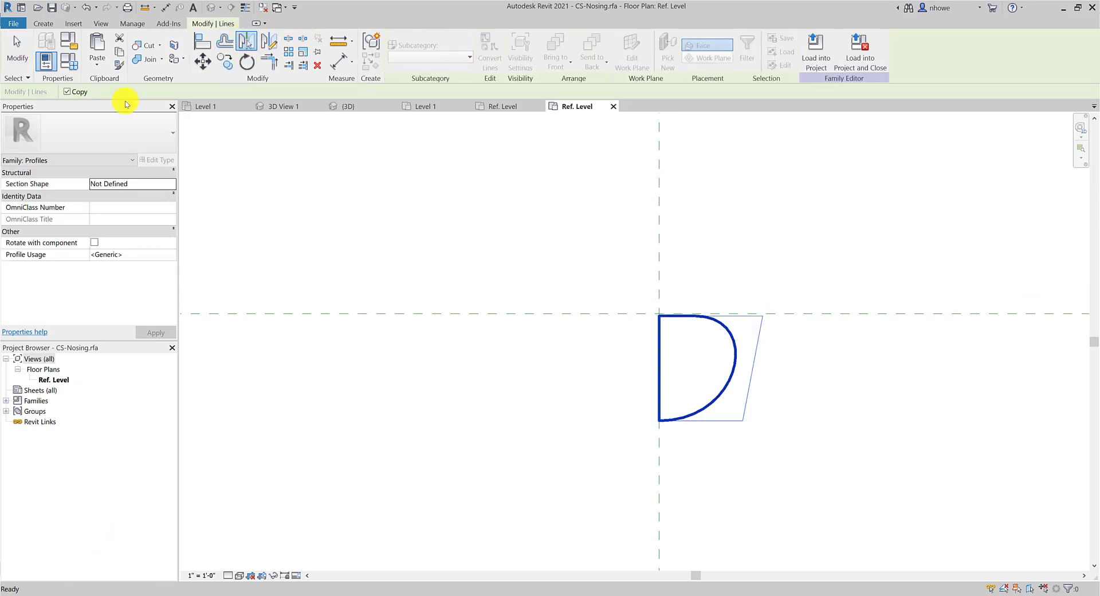
left_click(67, 93)
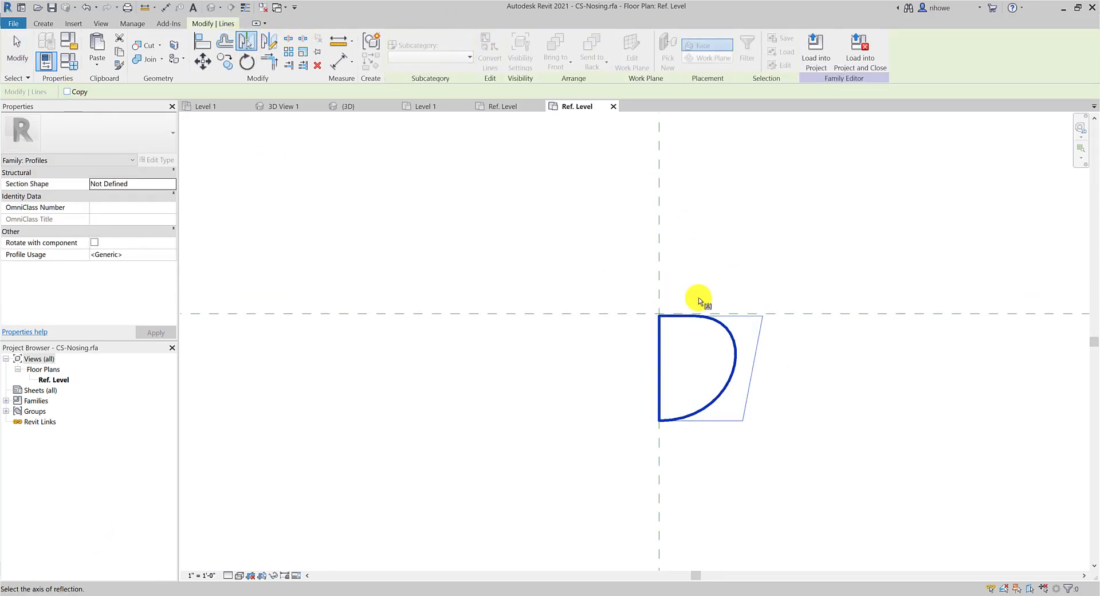
left_click(658, 278)
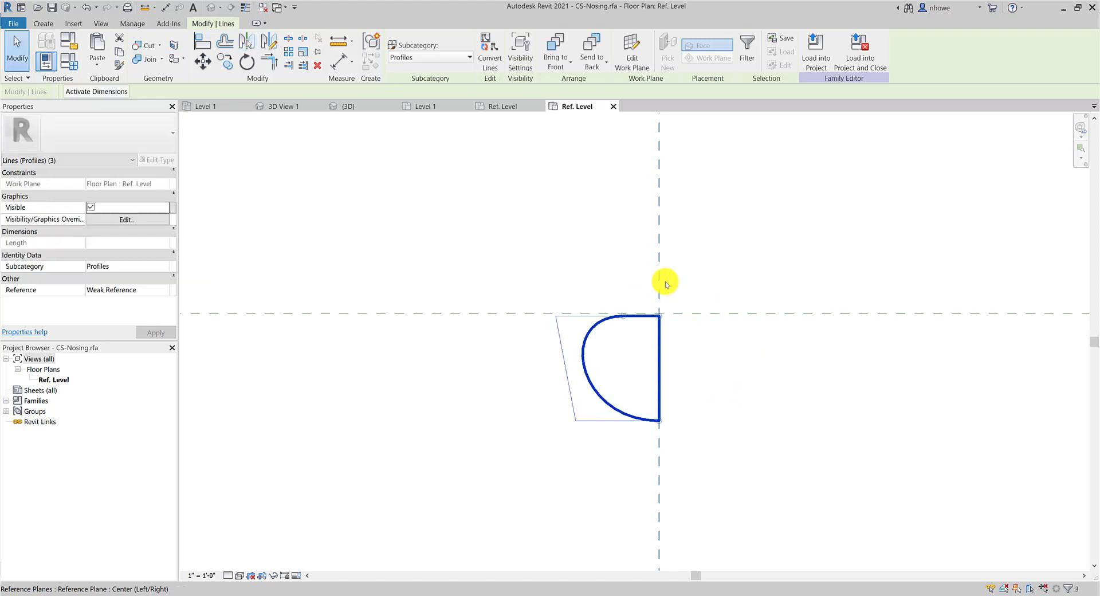
scroll(687, 404, "up", 2)
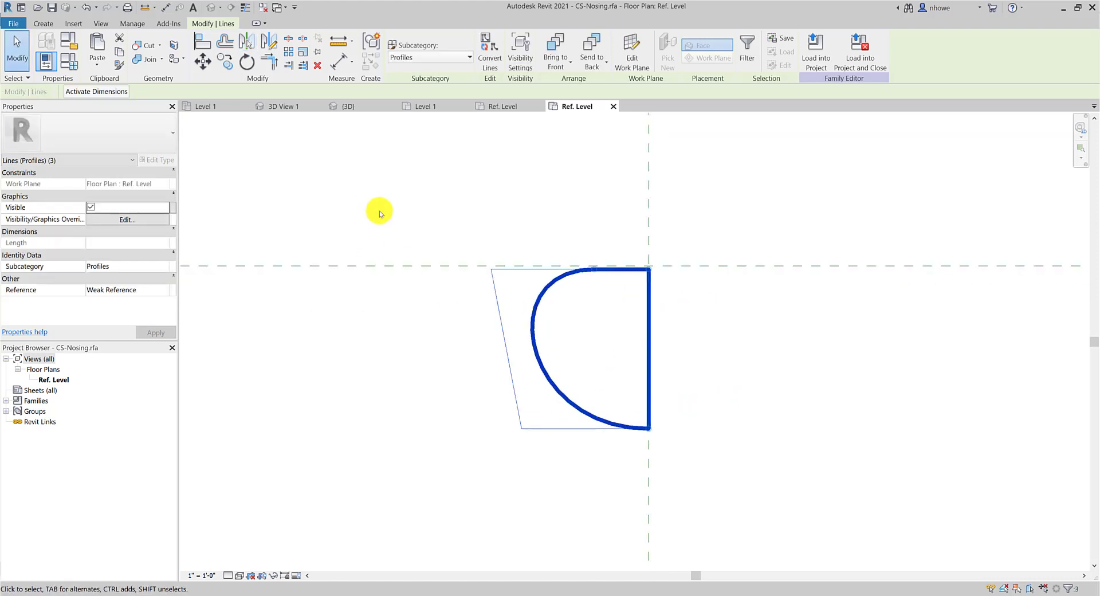
key("Escape")
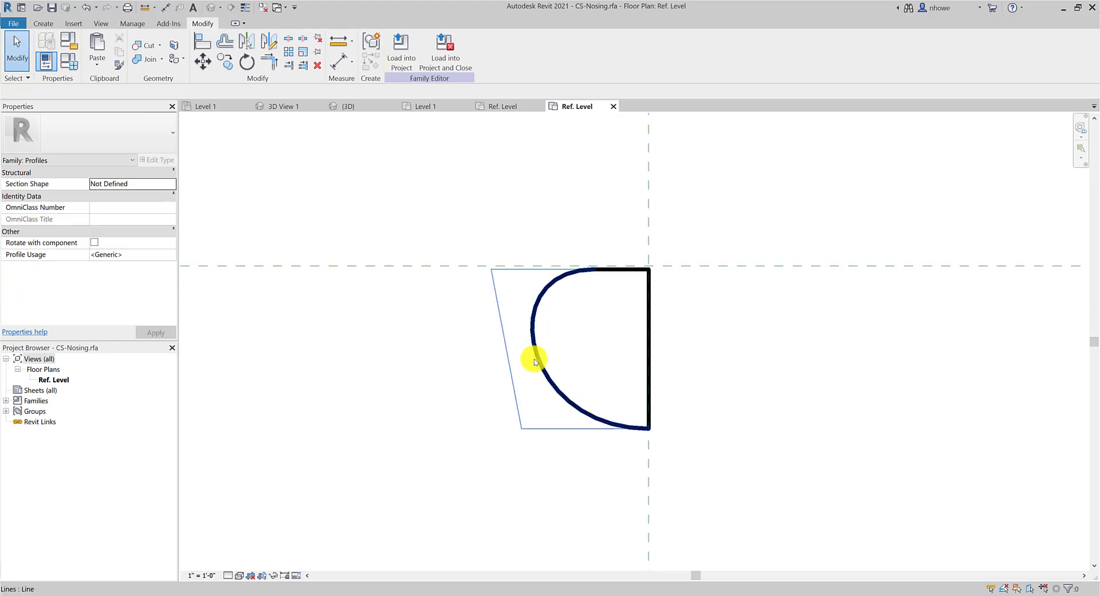
Stretch the nosing's curved edge outward to about 3" long by moving both outer spline control points away from the vertical reference plane.
left_click(534, 342)
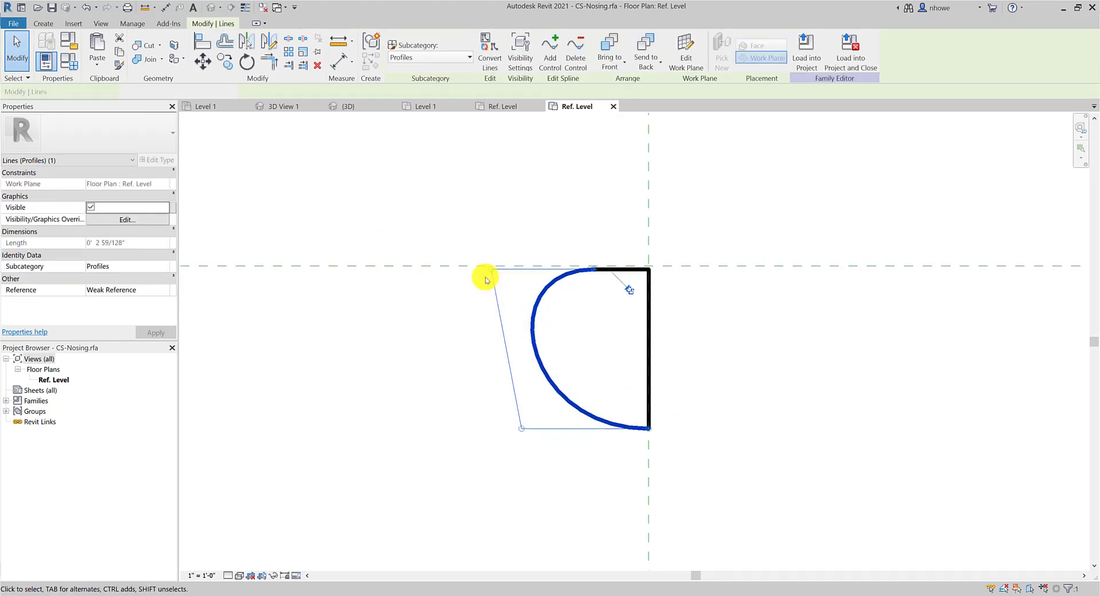
left_click_drag(471, 239, 562, 454)
left_click(535, 307)
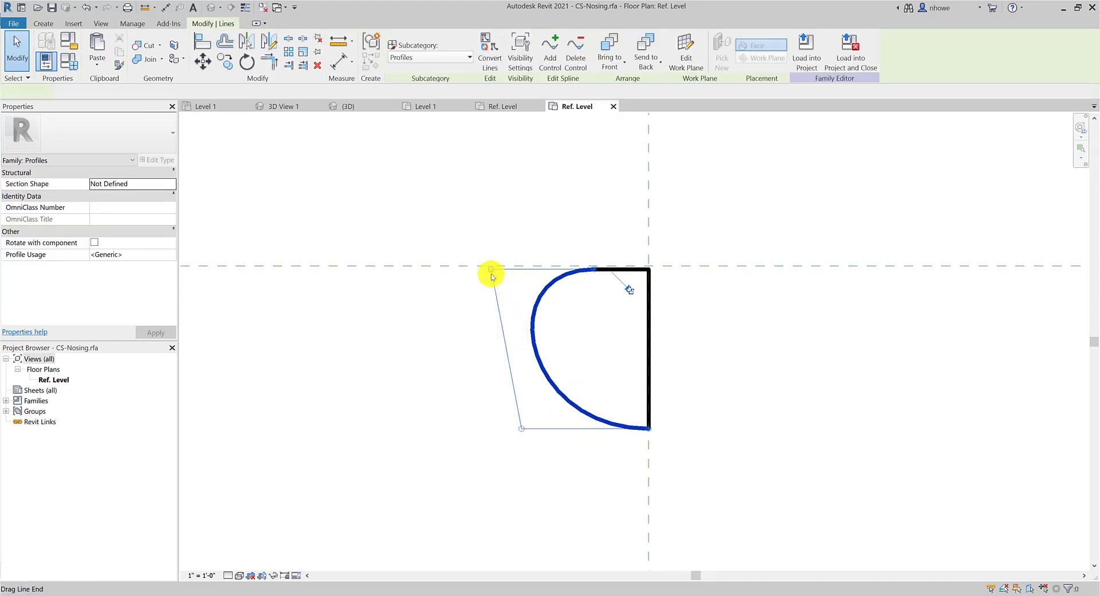
left_click_drag(491, 270, 430, 267)
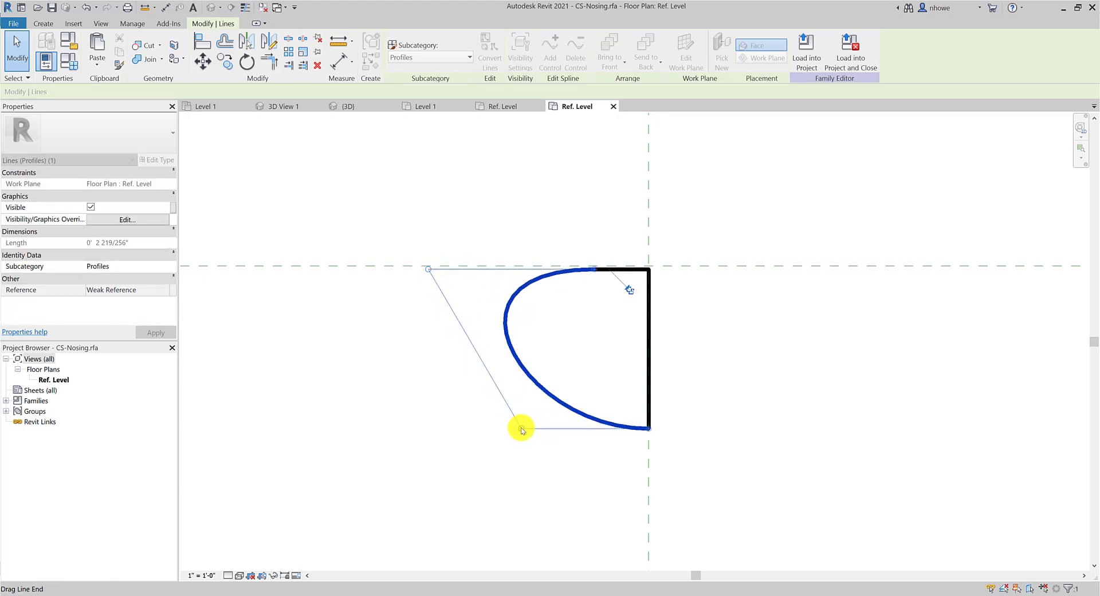
left_click_drag(521, 431, 493, 428)
Load the CS-Nosing family into VideoPrep.rvt, overwriting the existing version and its parameter values, and return to the {3D} view.
scroll(508, 420, "down", 4)
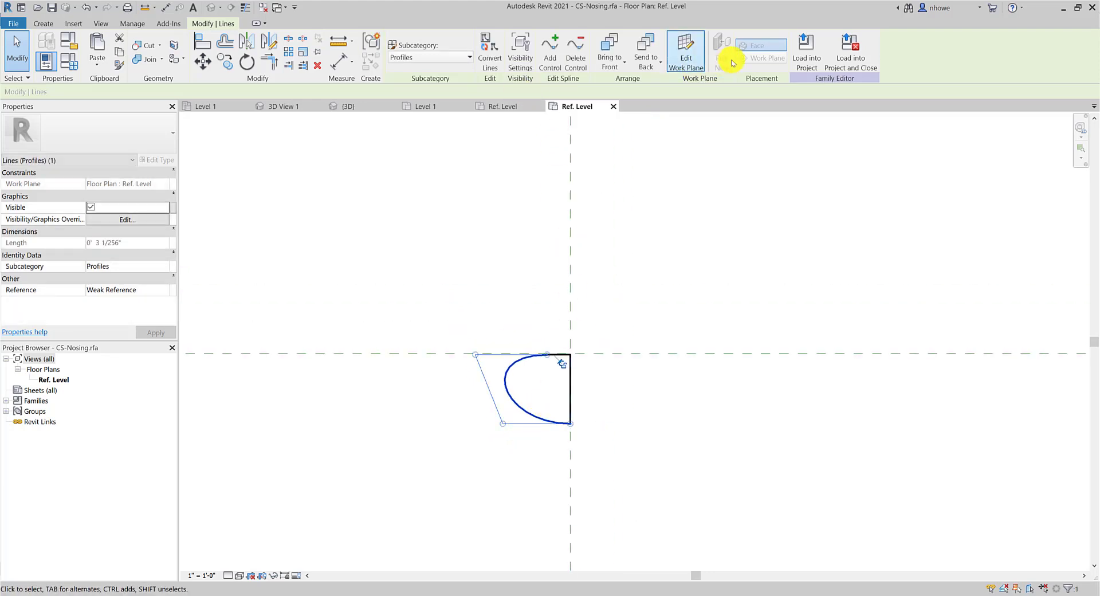
left_click(805, 56)
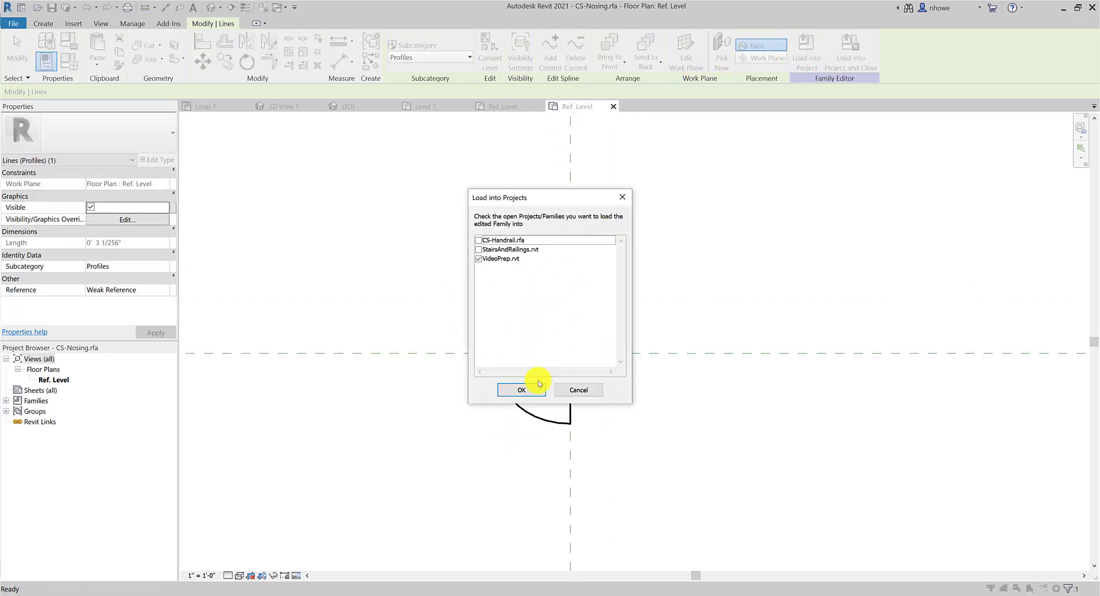
left_click(522, 390)
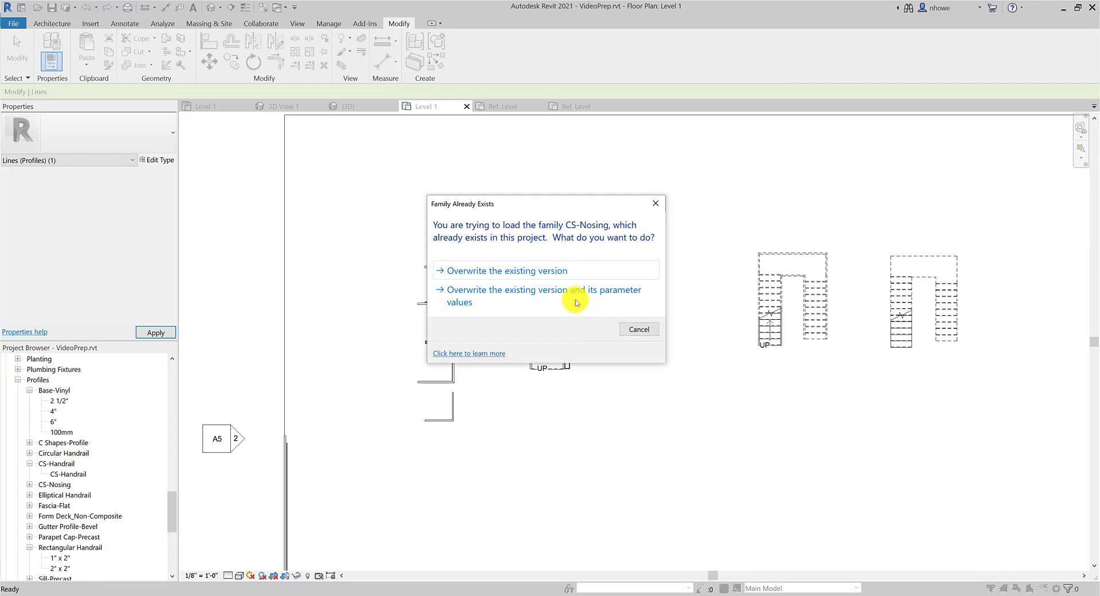
left_click(574, 298)
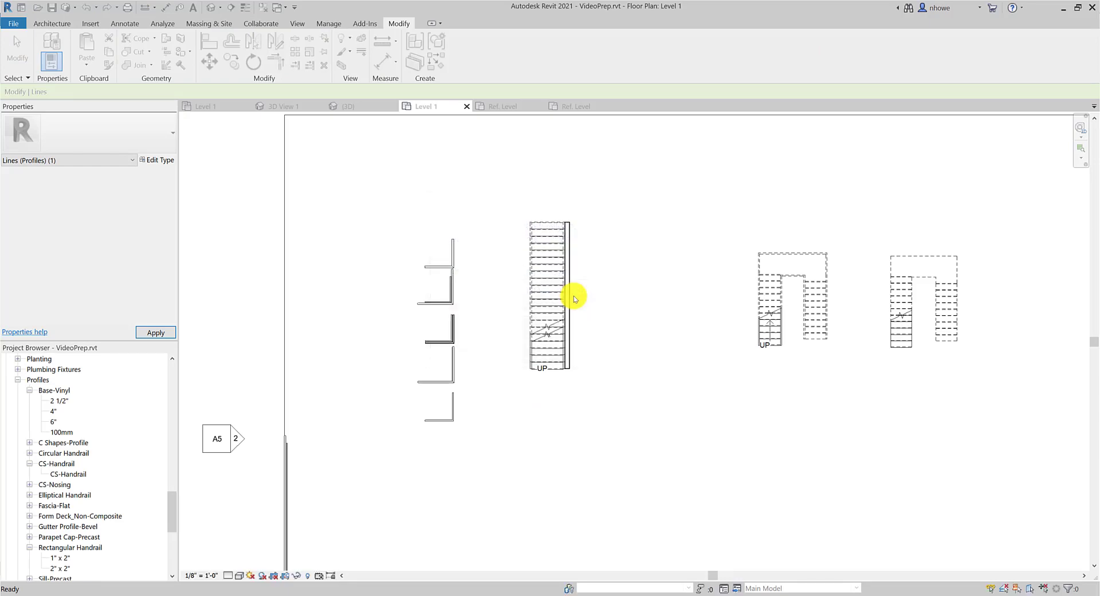
left_click(373, 105)
Inspect the updated nosings up close and open the CS-Tread With run type's properties from the CS-CustomStairTread stair.
left_click(665, 282)
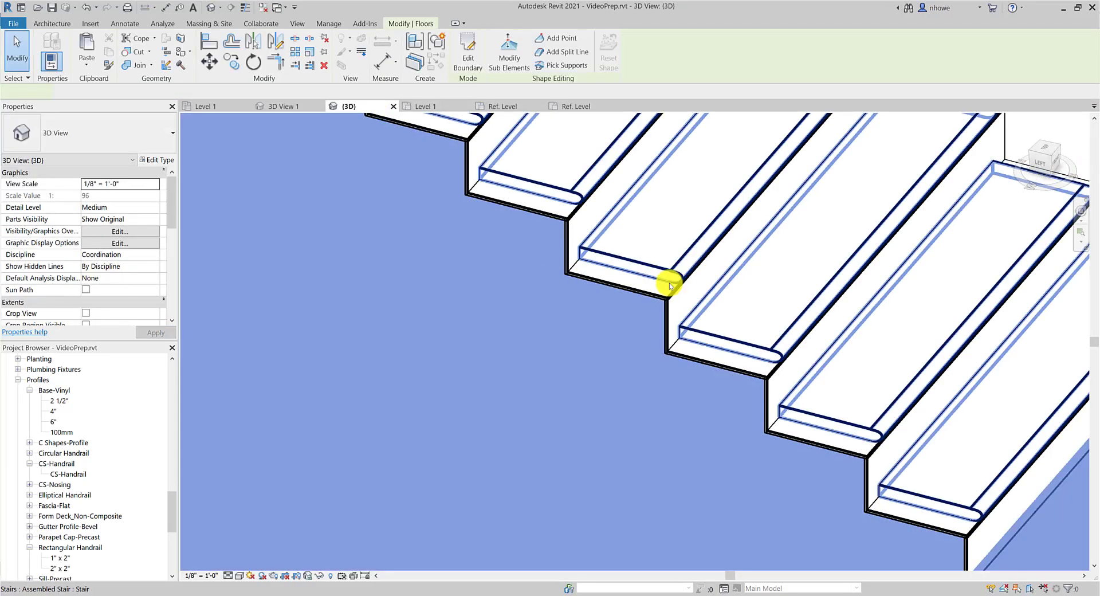
scroll(688, 286, "up", 5)
left_click(694, 266)
scroll(694, 273, "down", 4)
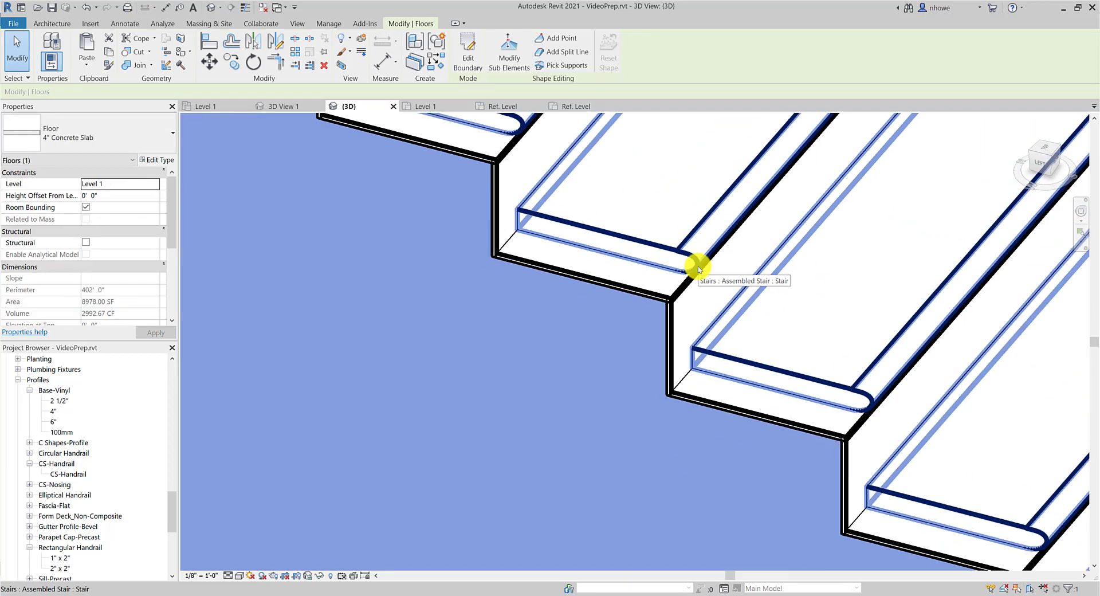
scroll(712, 275, "up", 3)
scroll(708, 269, "down", 3)
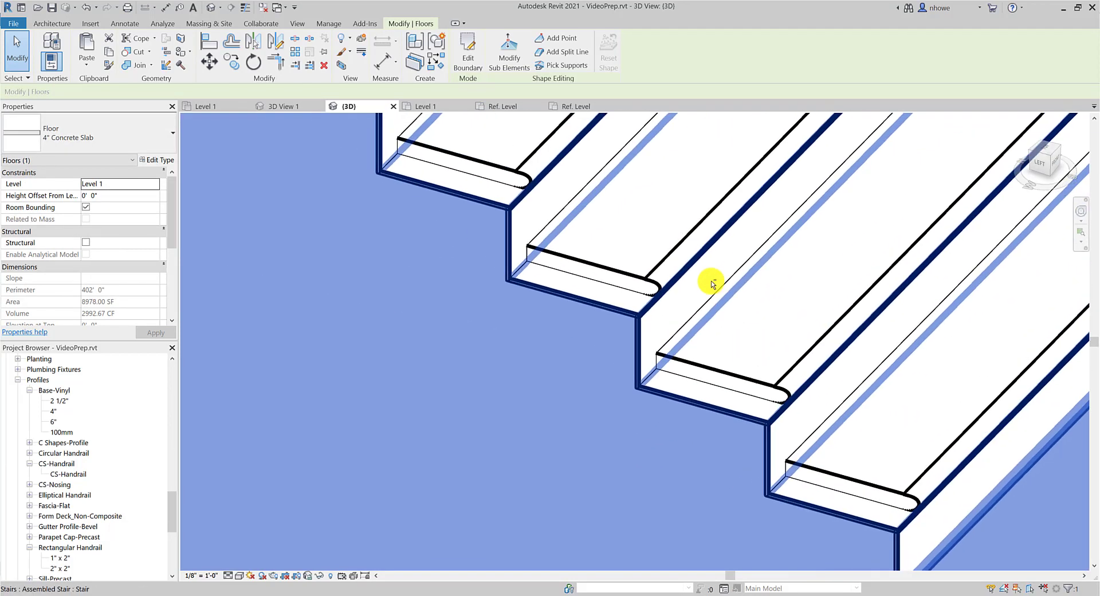
left_click(656, 284)
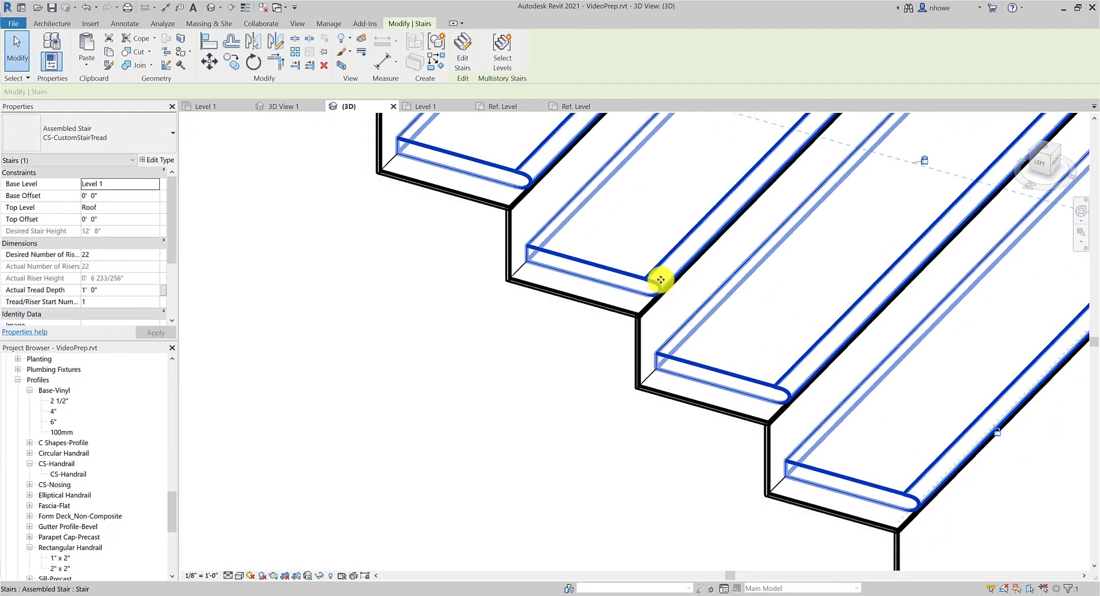
left_click(171, 162)
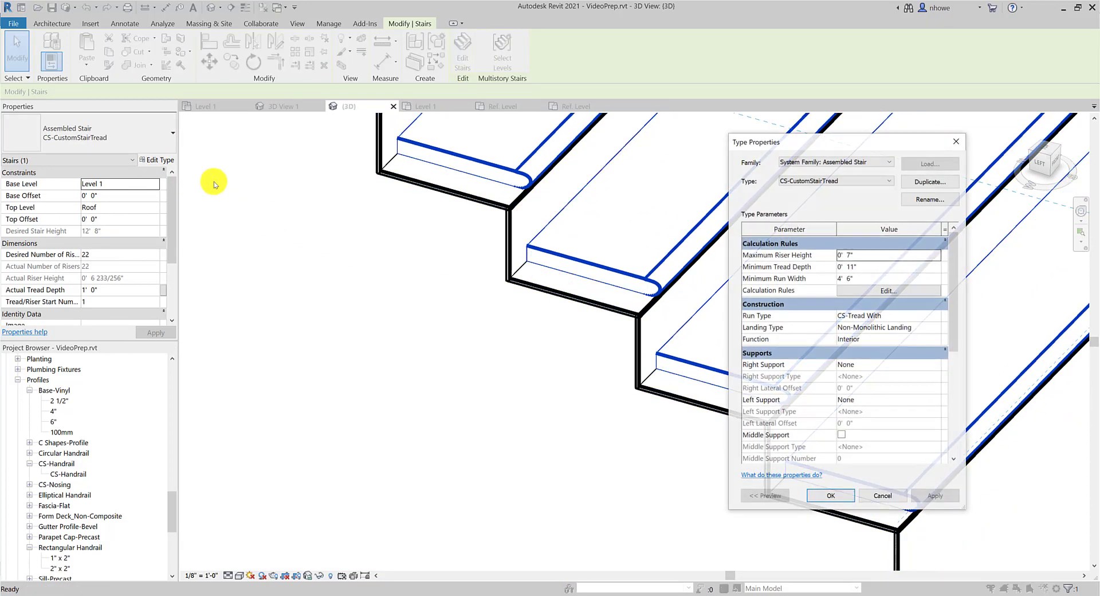
left_click(916, 316)
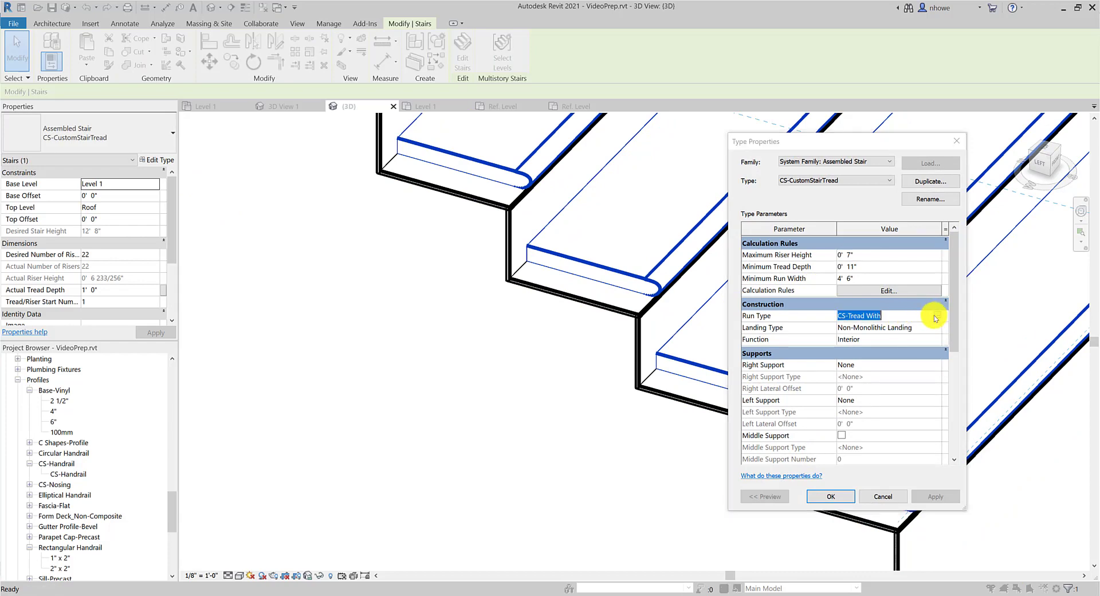
left_click(936, 315)
Set the run type's nosing length to 0' 1 1/2" and apply it to the stair.
left_click(857, 330)
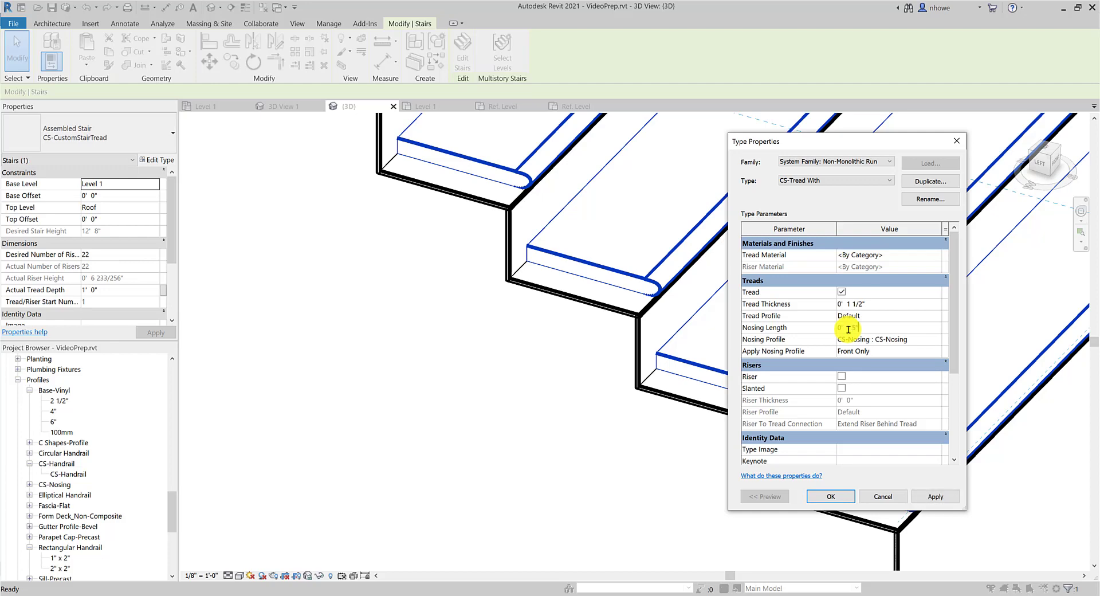
left_click(944, 498)
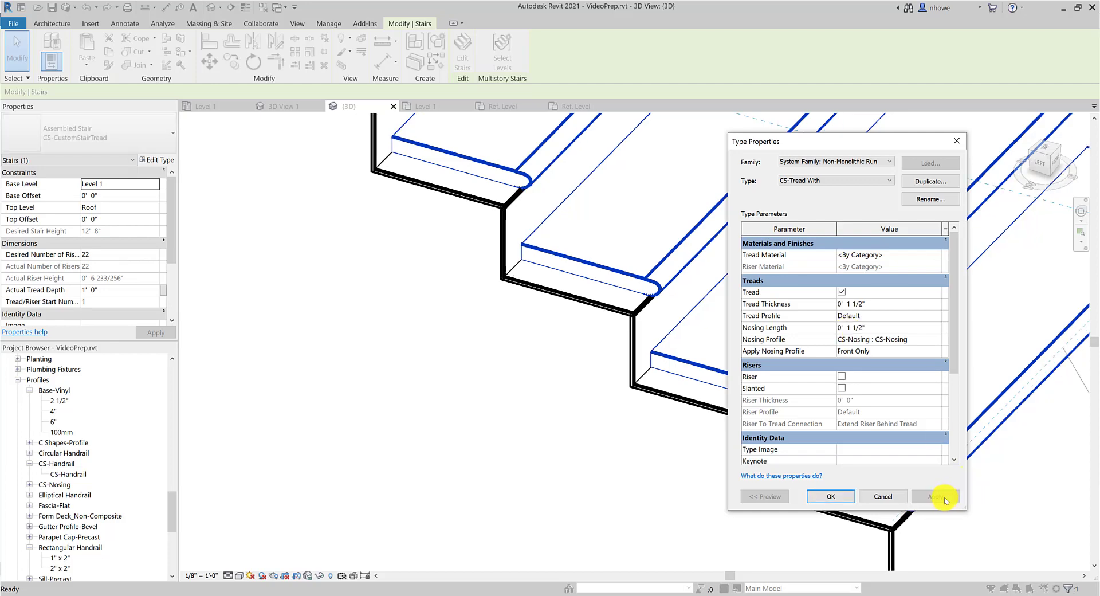
left_click(851, 497)
left_click(846, 492)
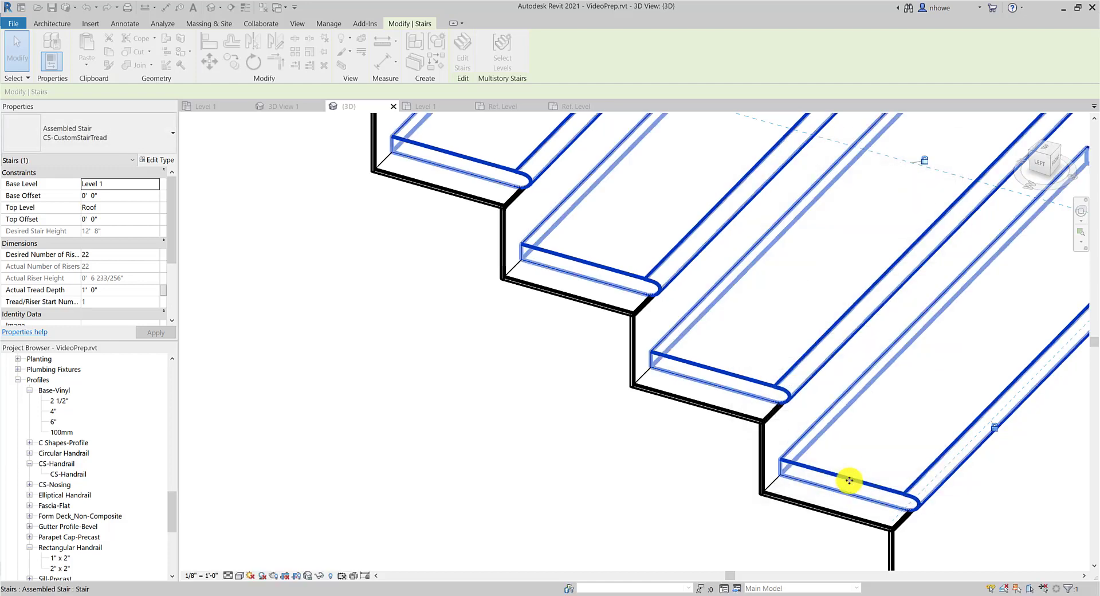
Deselect the stair and examine its nosings along the whole flight up to the uppermost treads.
scroll(844, 405, "down", 2)
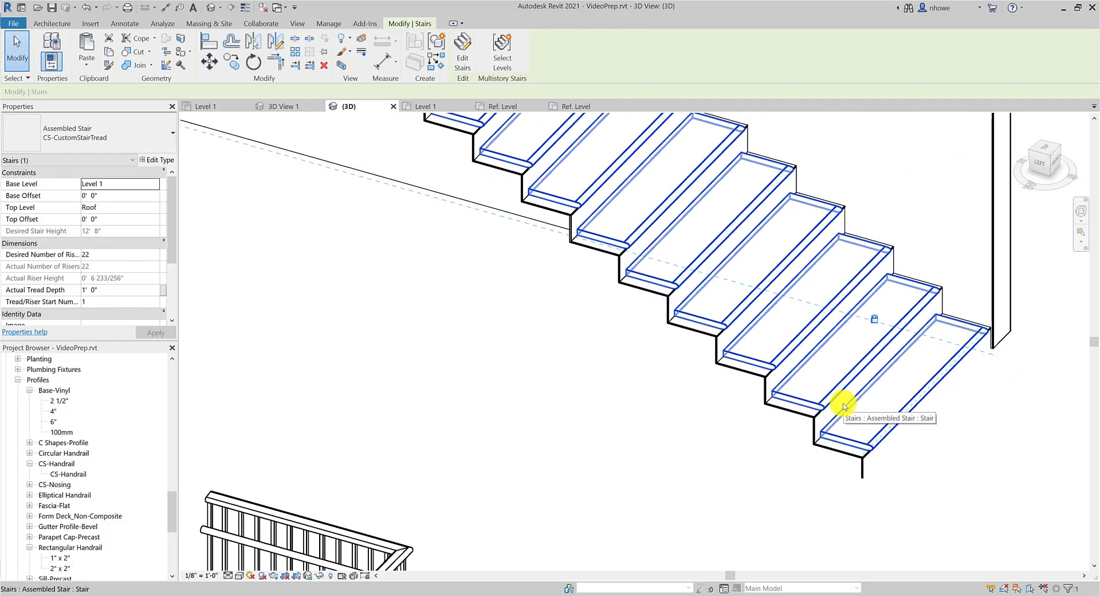
middle_click_drag(808, 425, 766, 417, "shift")
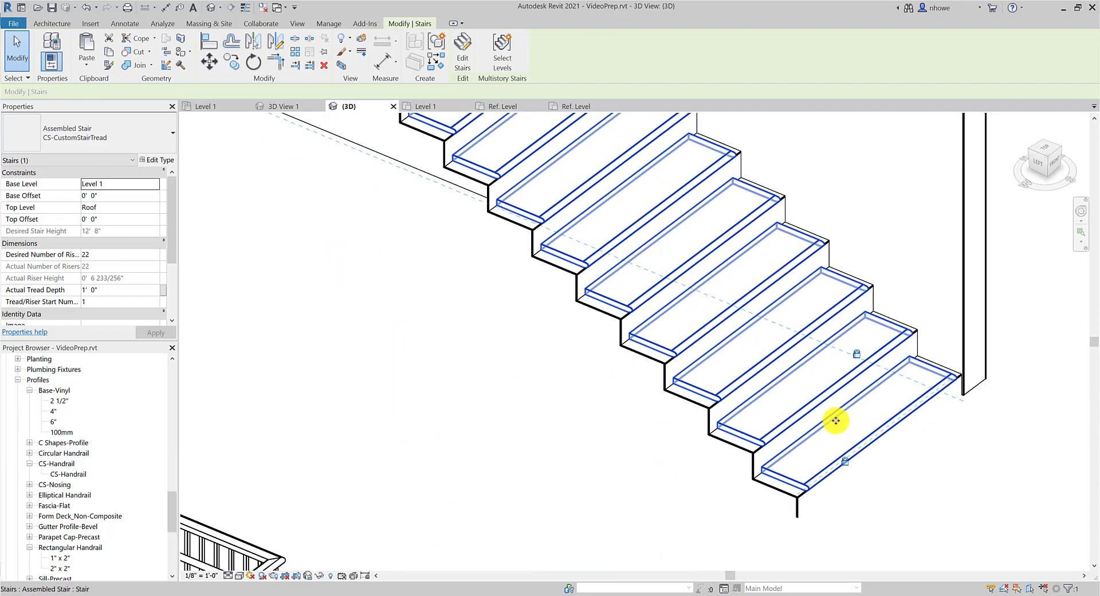
scroll(835, 417, "down", 5)
left_click(890, 412)
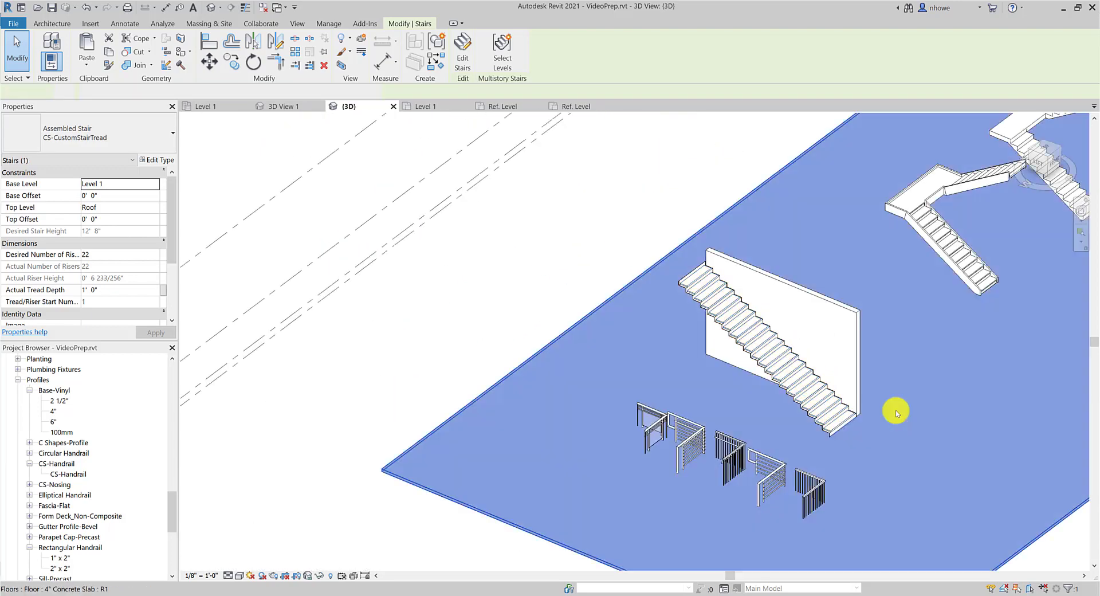
left_click(592, 216)
scroll(710, 285, "up", 3)
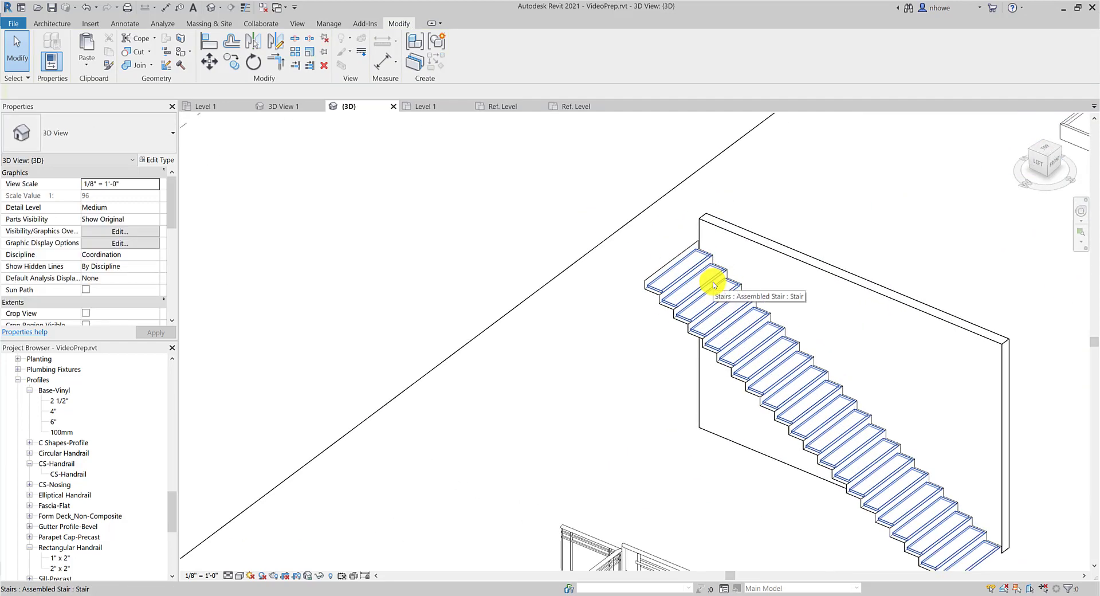
scroll(715, 285, "up", 3)
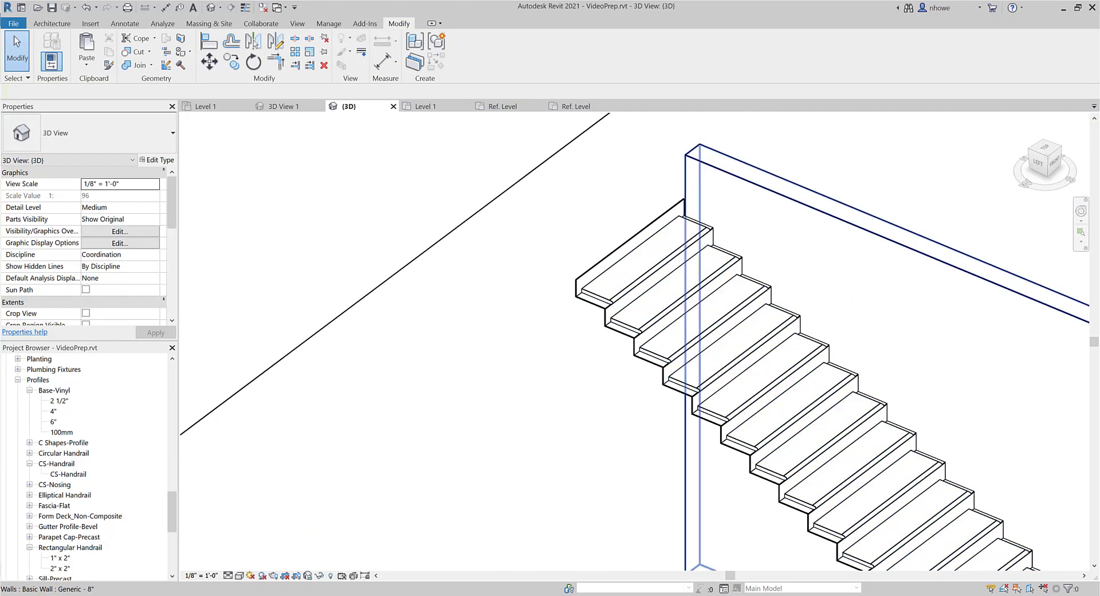